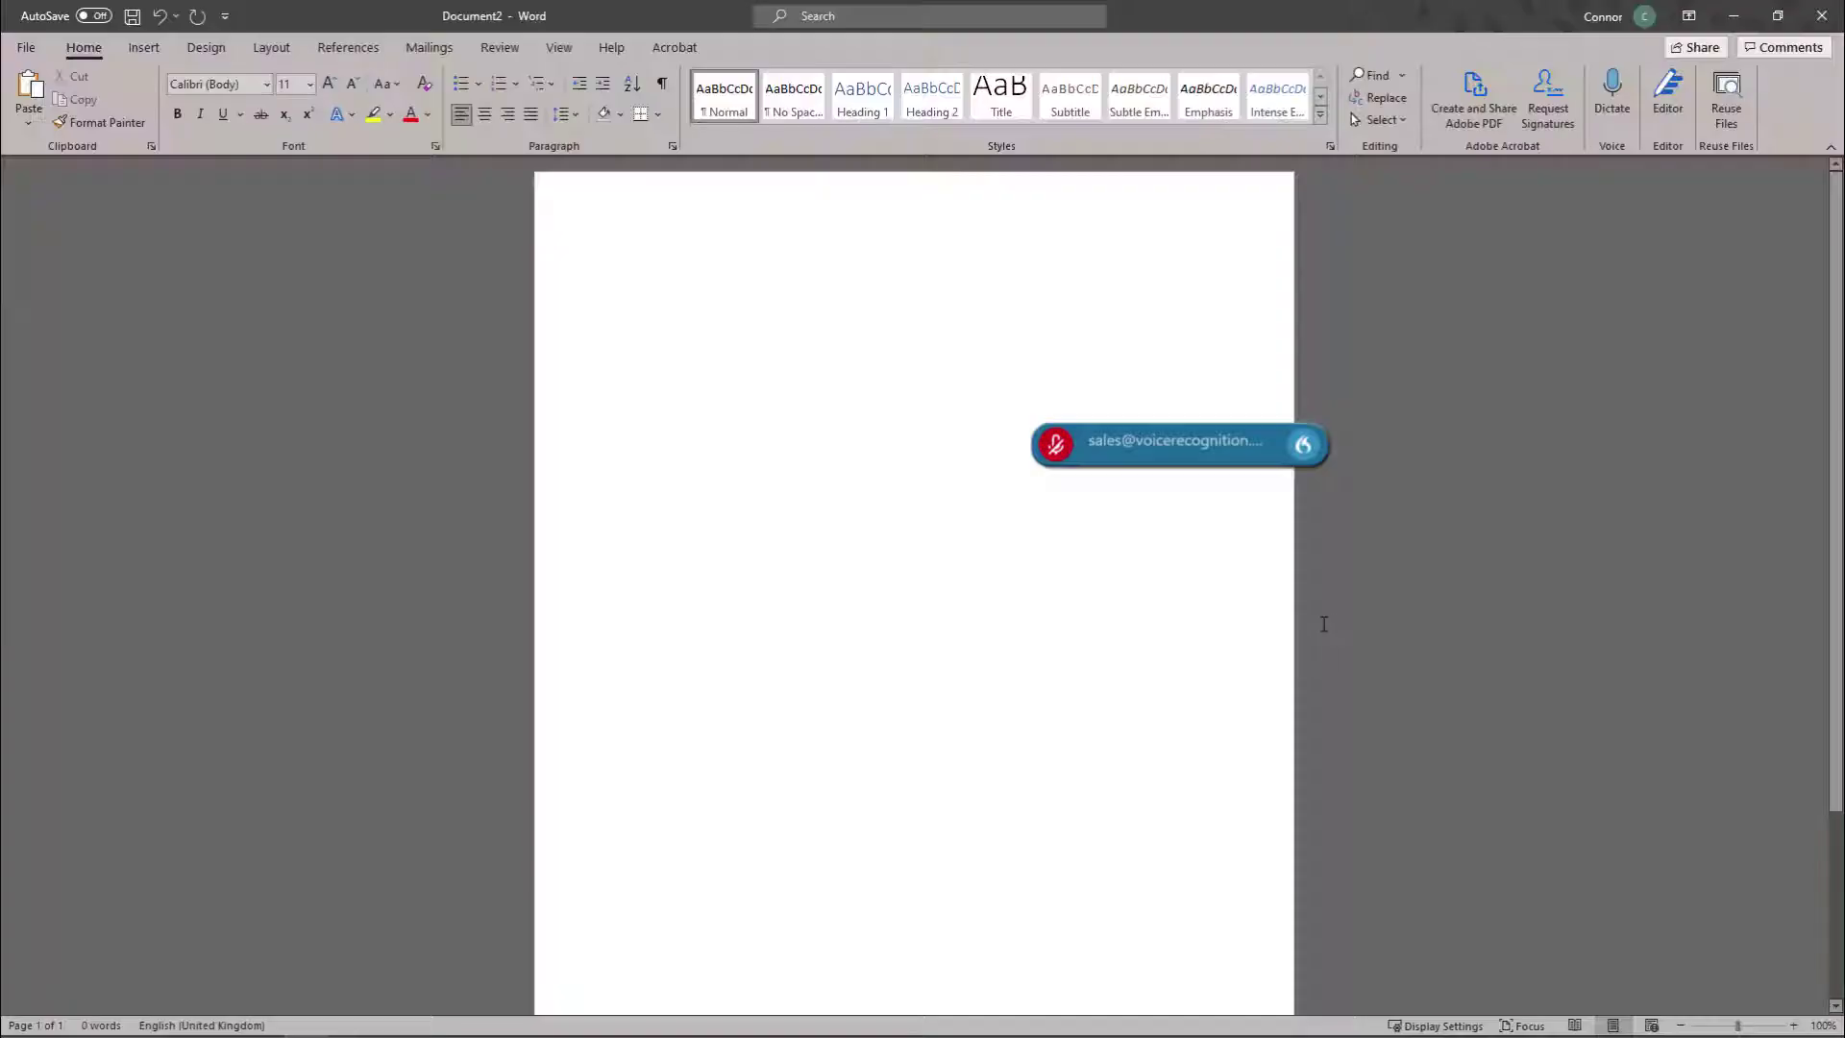
Dictate the audit paragraph on Brown Inc.'s understated affiliate costs and the $216,500 net-assets correction.
{"action": "left_click", "coordinate": [1055, 448]}
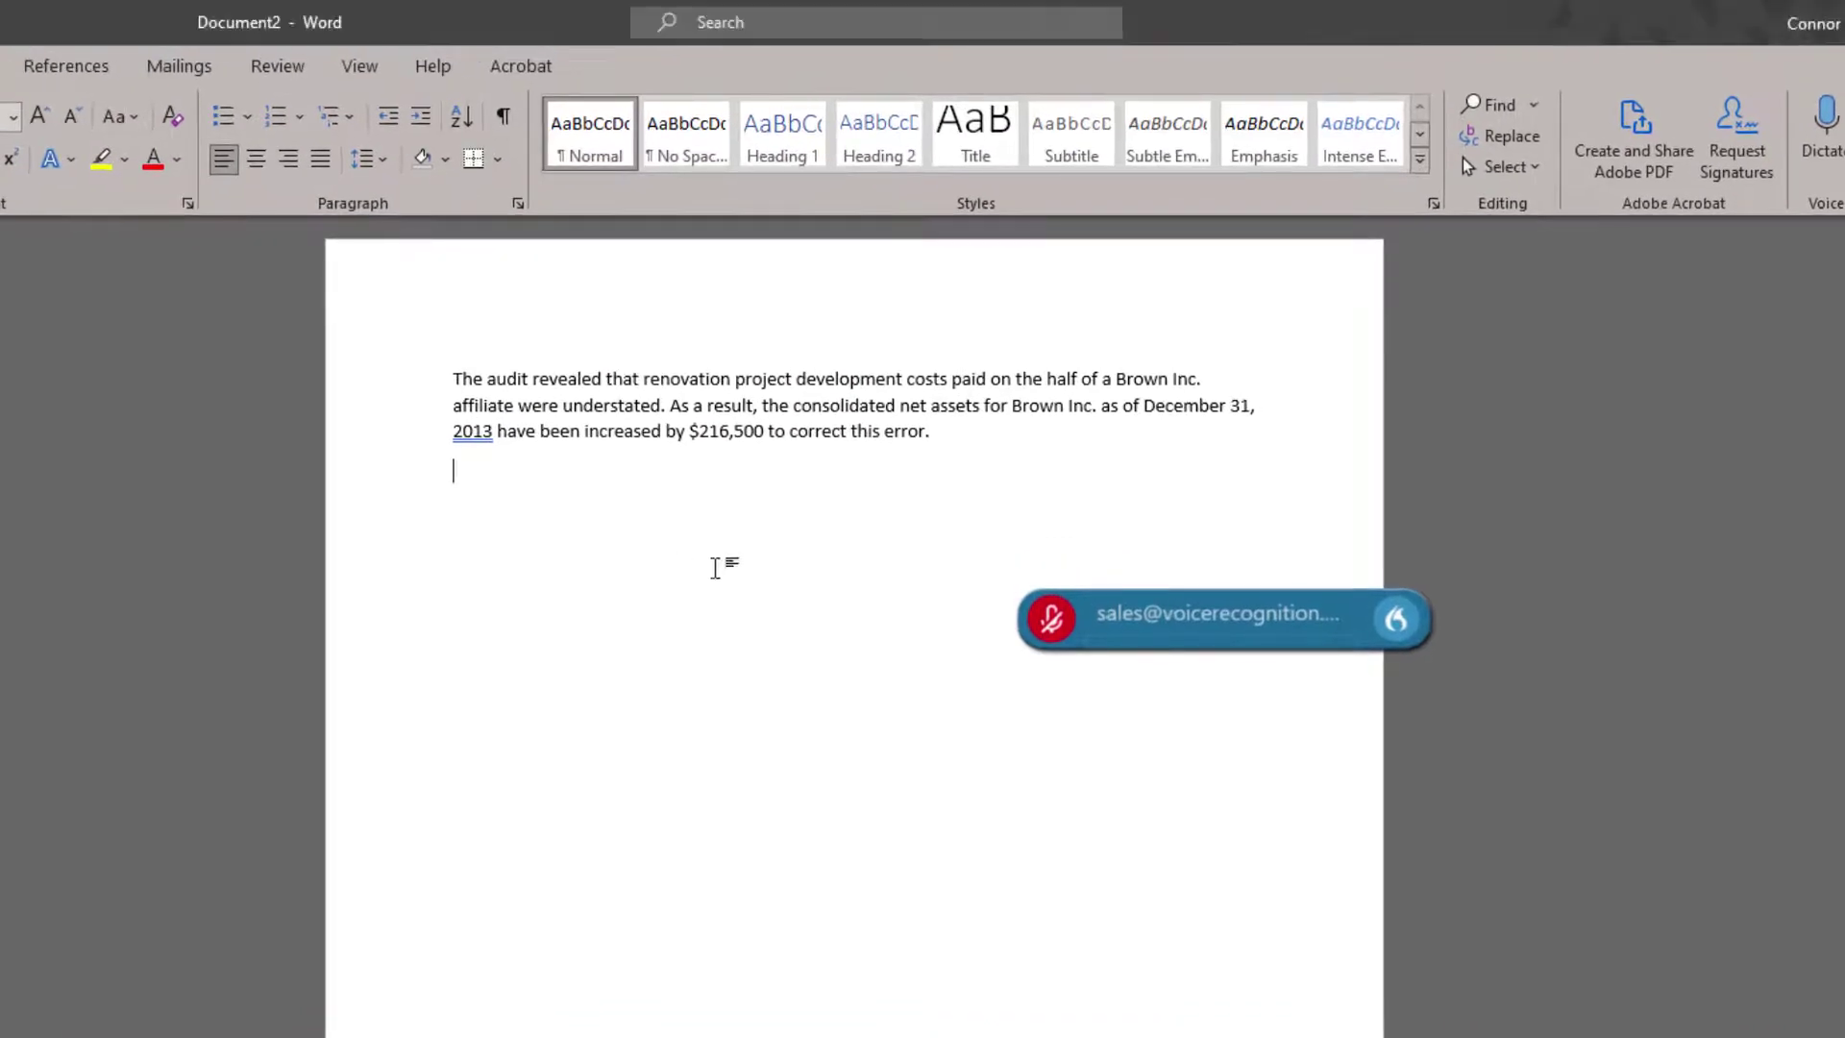
Dictate the lease-contract paragraph ending with the 12 o'clock appointment with him and his legal representative.
{"action": "left_click", "coordinate": [1054, 623]}
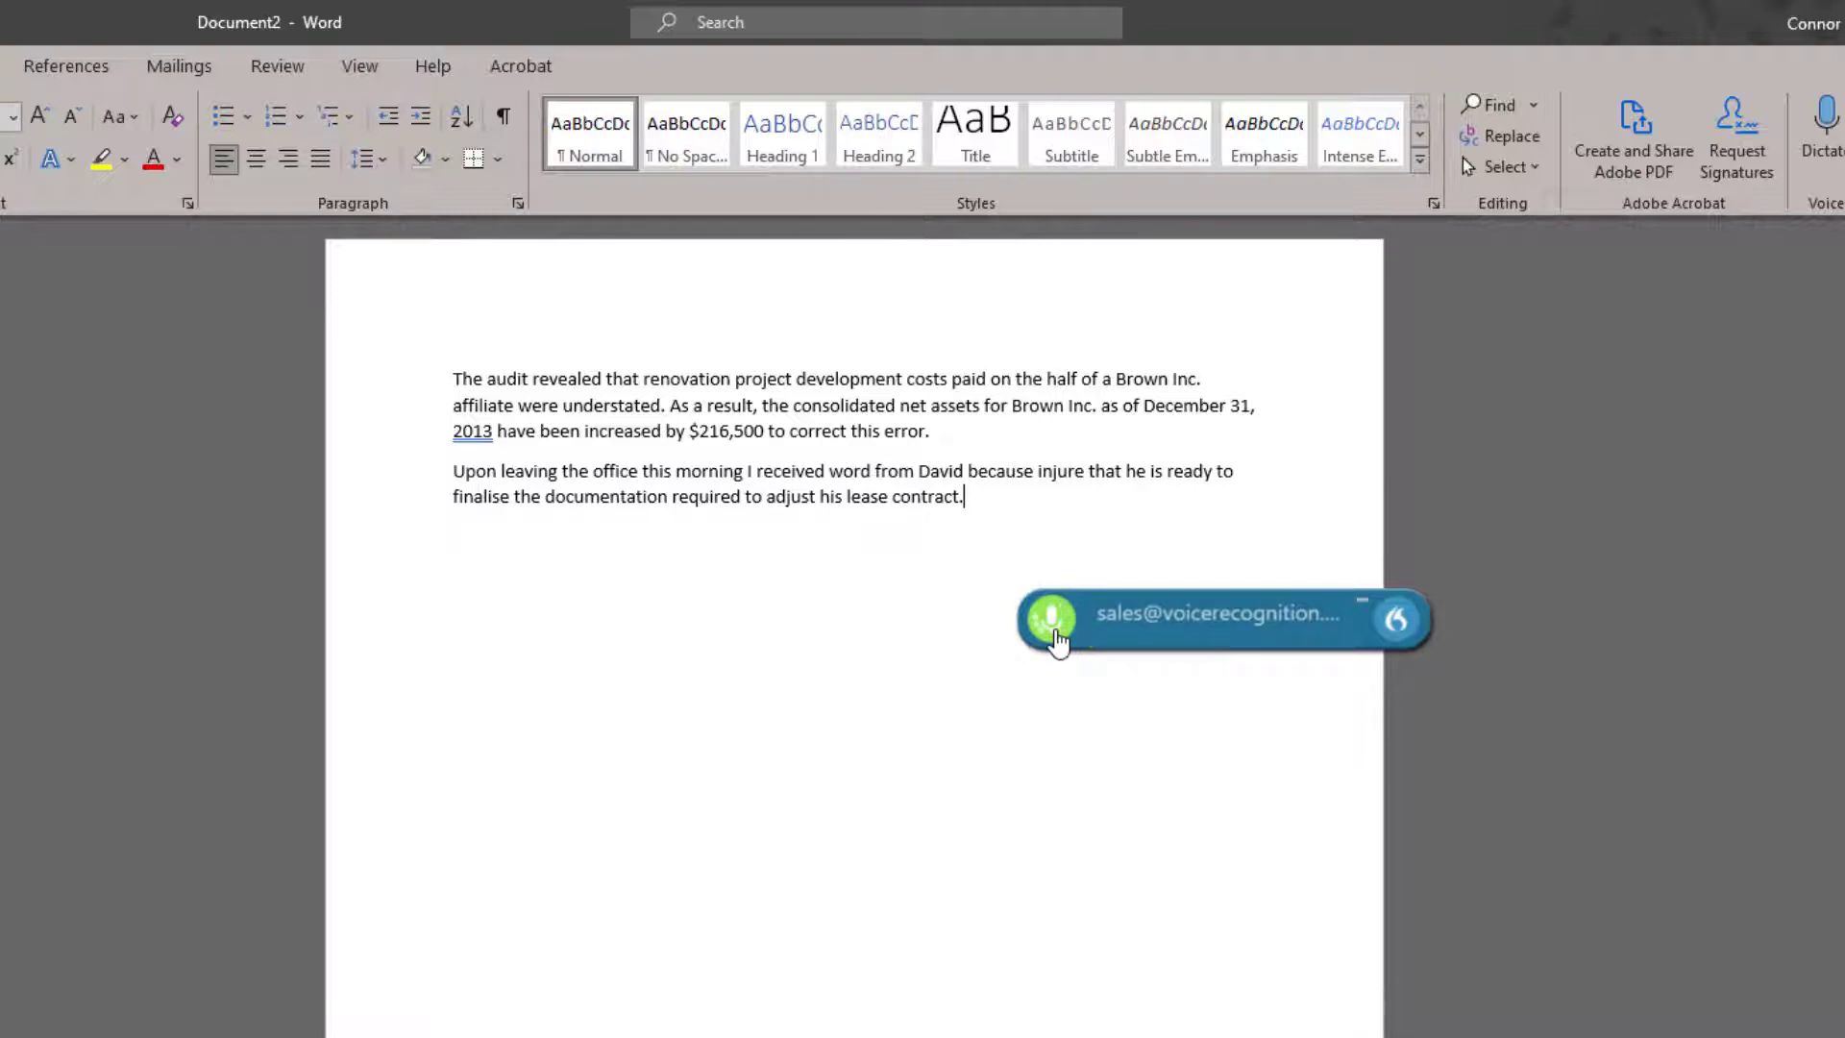
{"action": "left_click", "coordinate": [1055, 485]}
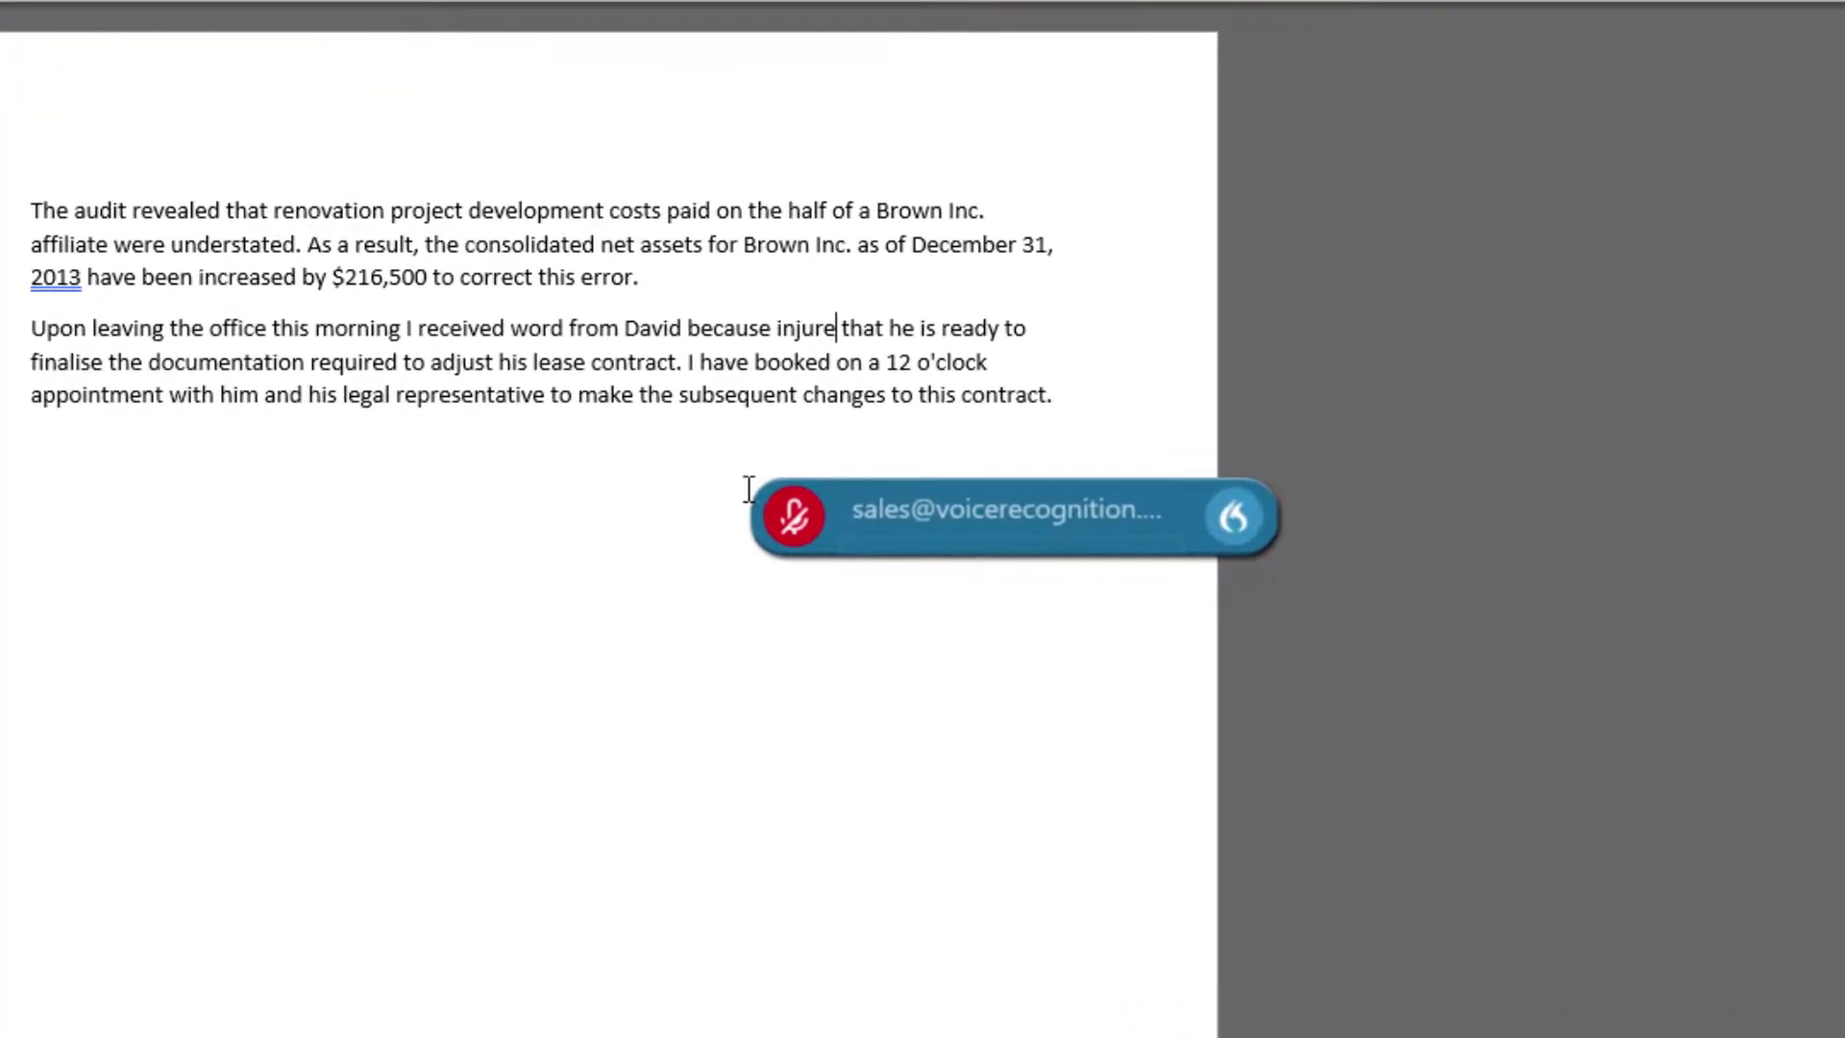
Select the misrecognised phrase after the colleague's name with the voice command 'select David because injure'.
{"action": "left_click", "coordinate": [786, 523]}
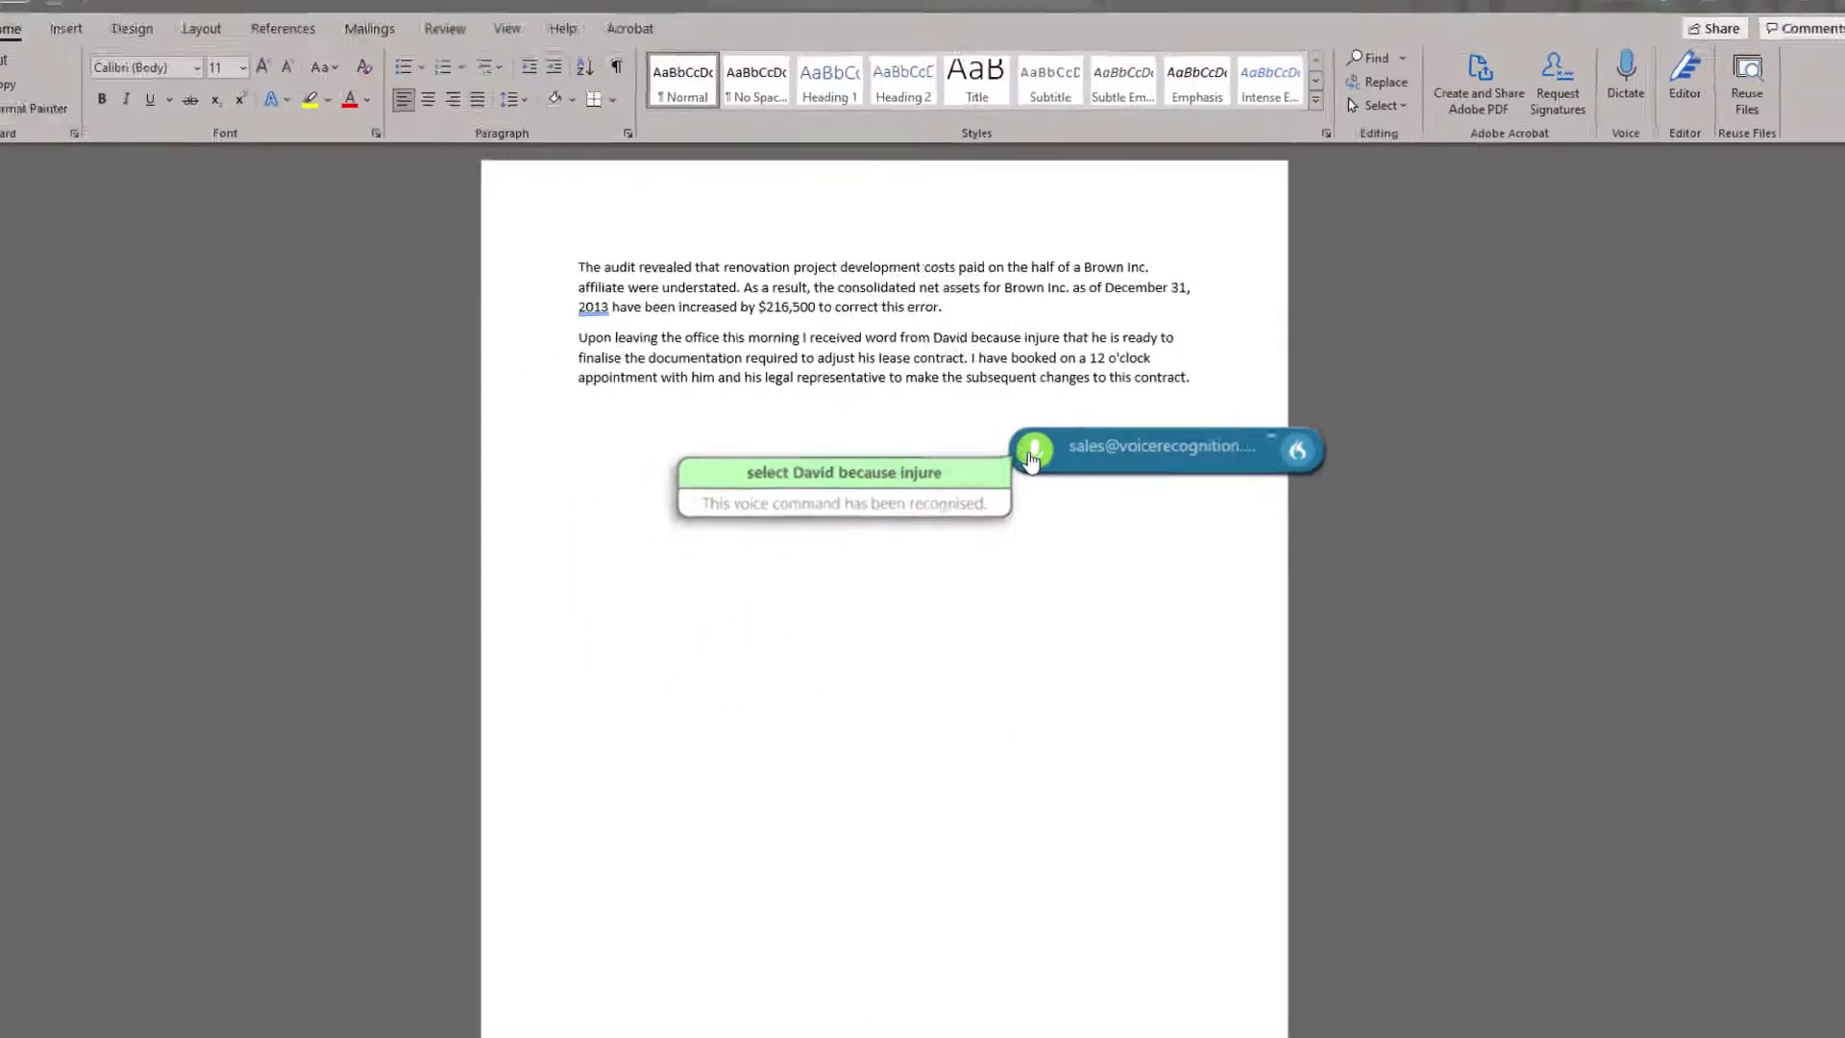
{"action": "left_click", "coordinate": [1031, 459]}
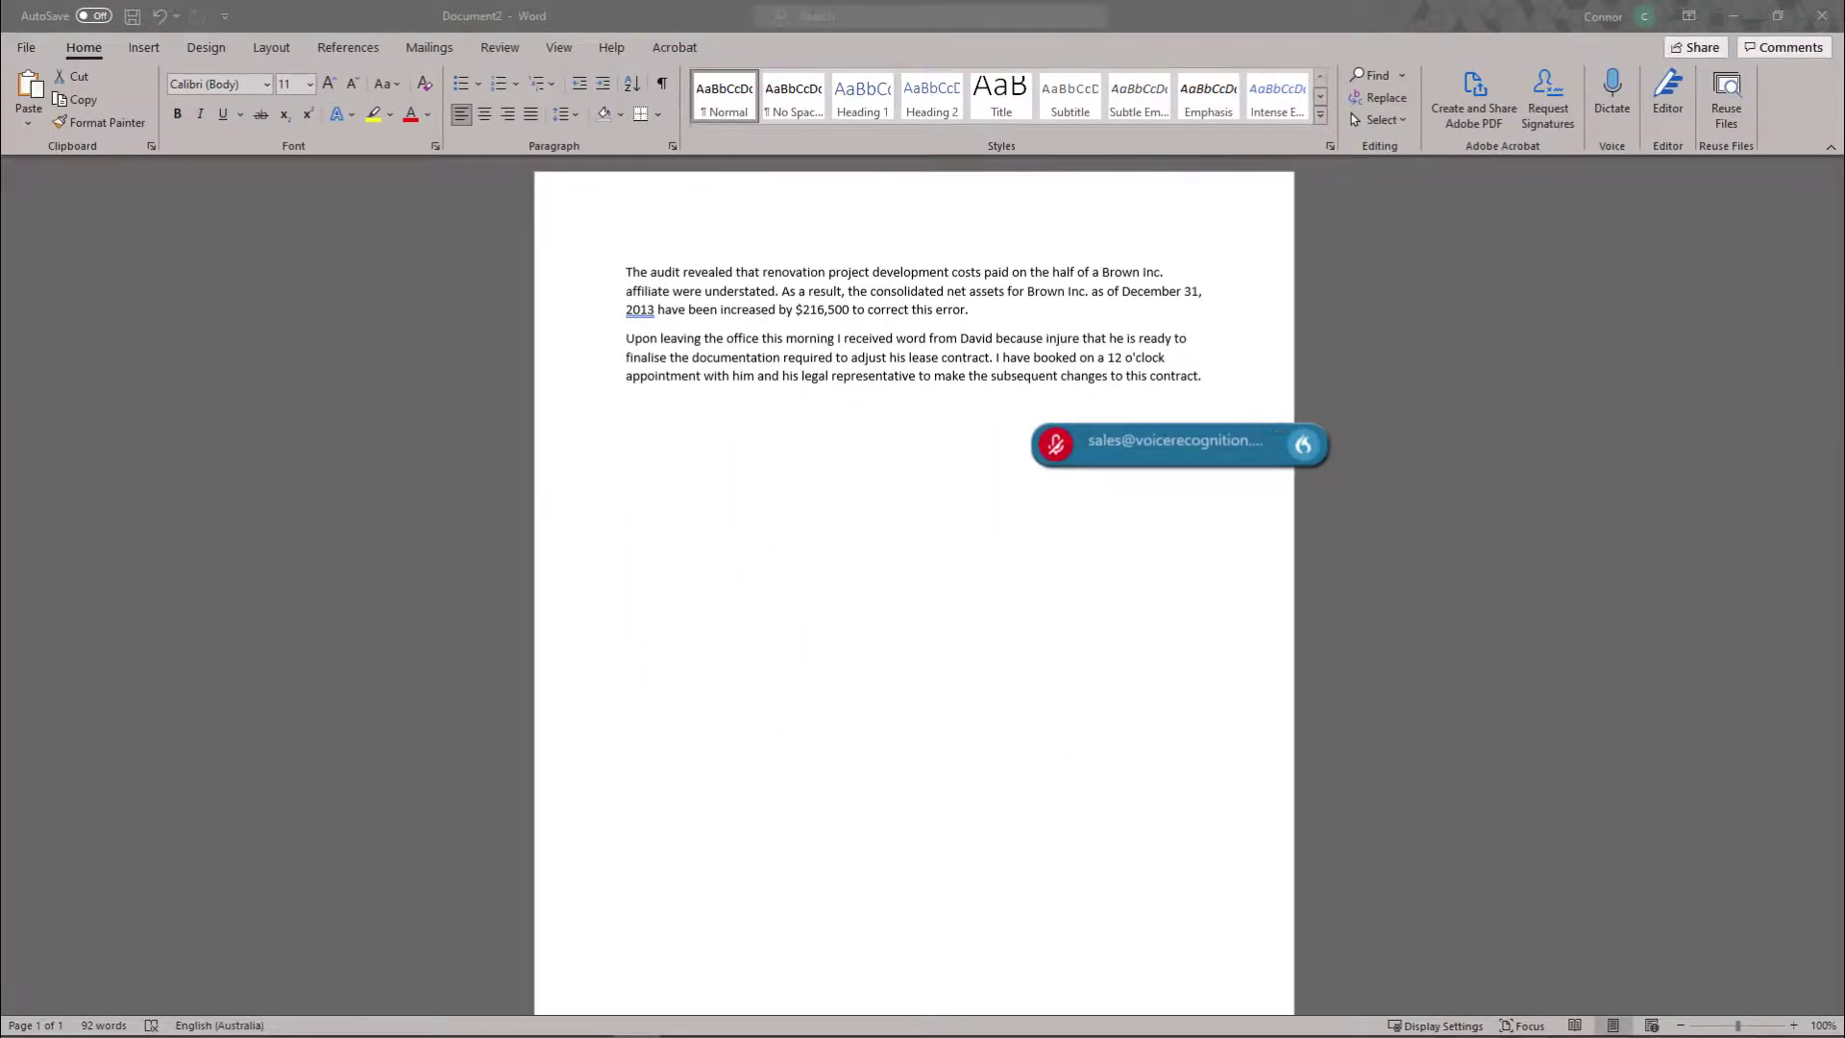
Add the colleague's surname to Dragon's vocabulary with default pronunciation and close the Add Word window.
{"action": "left_click_drag", "start_coordinate": [476, 862], "coordinate": [737, 337]}
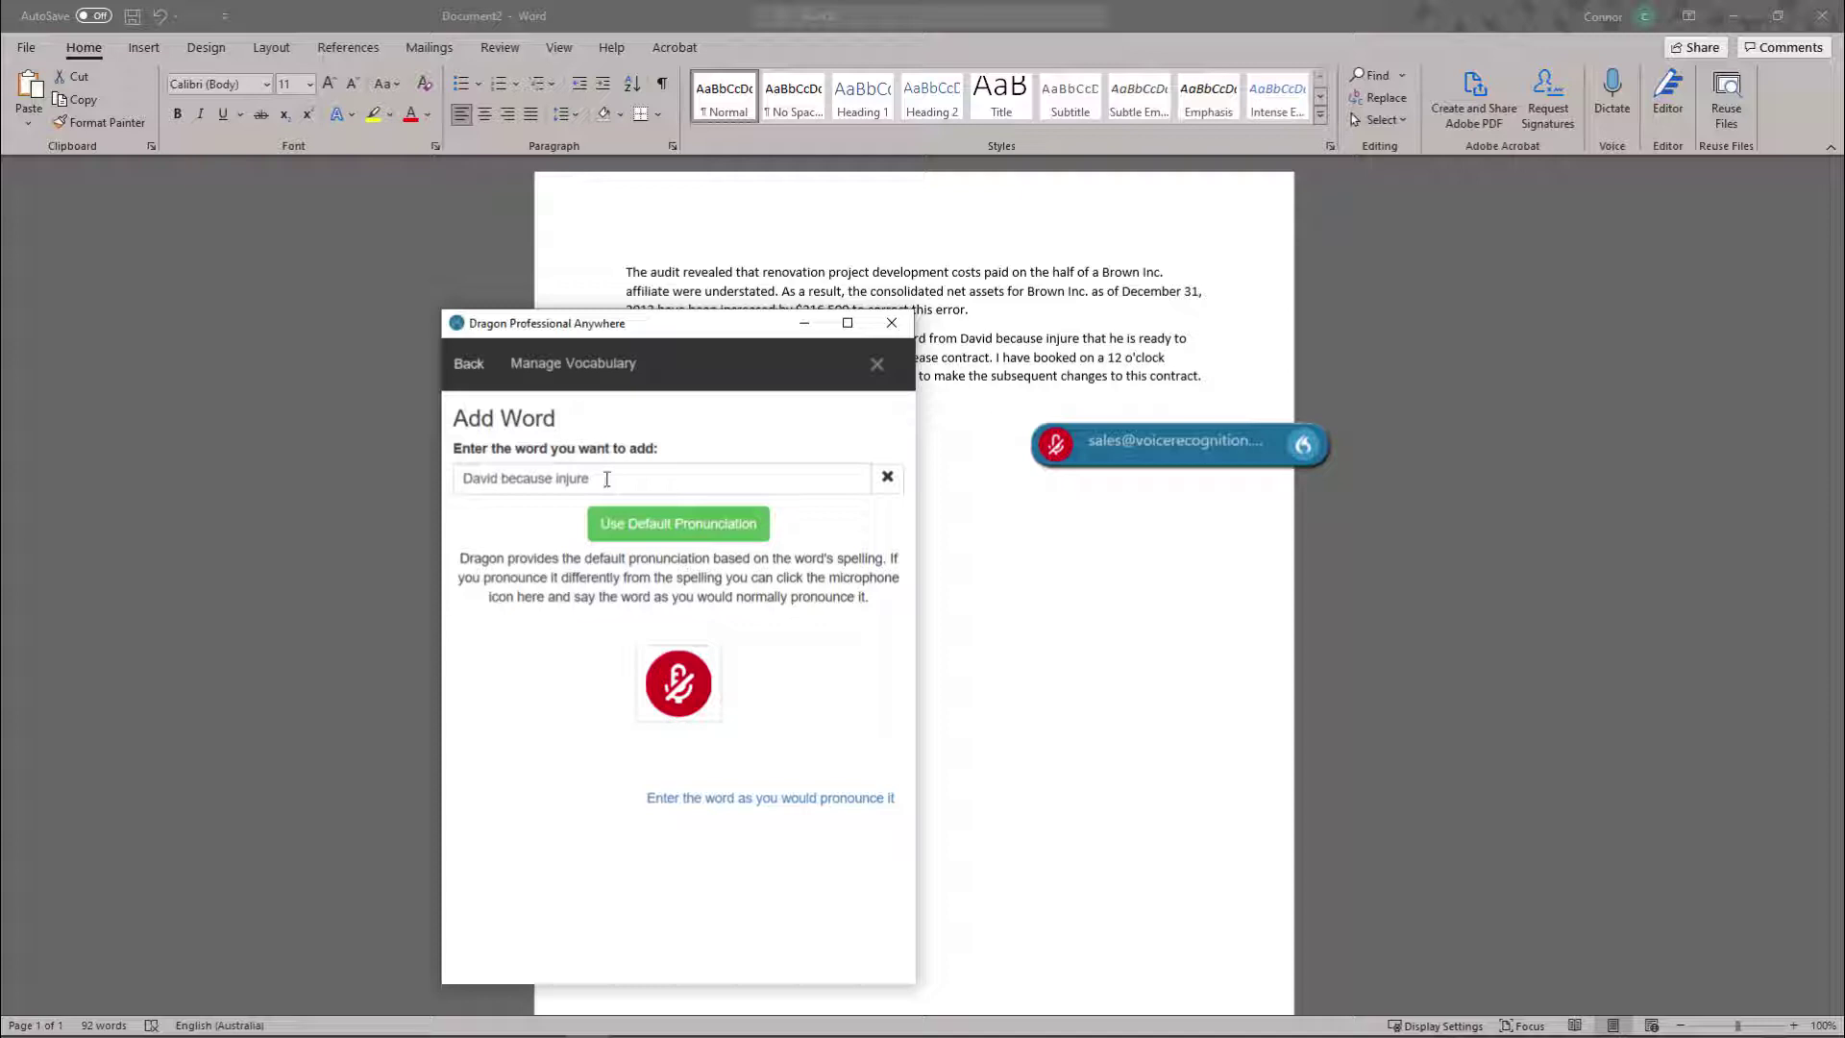
{"action": "triple_click", "coordinate": [614, 480]}
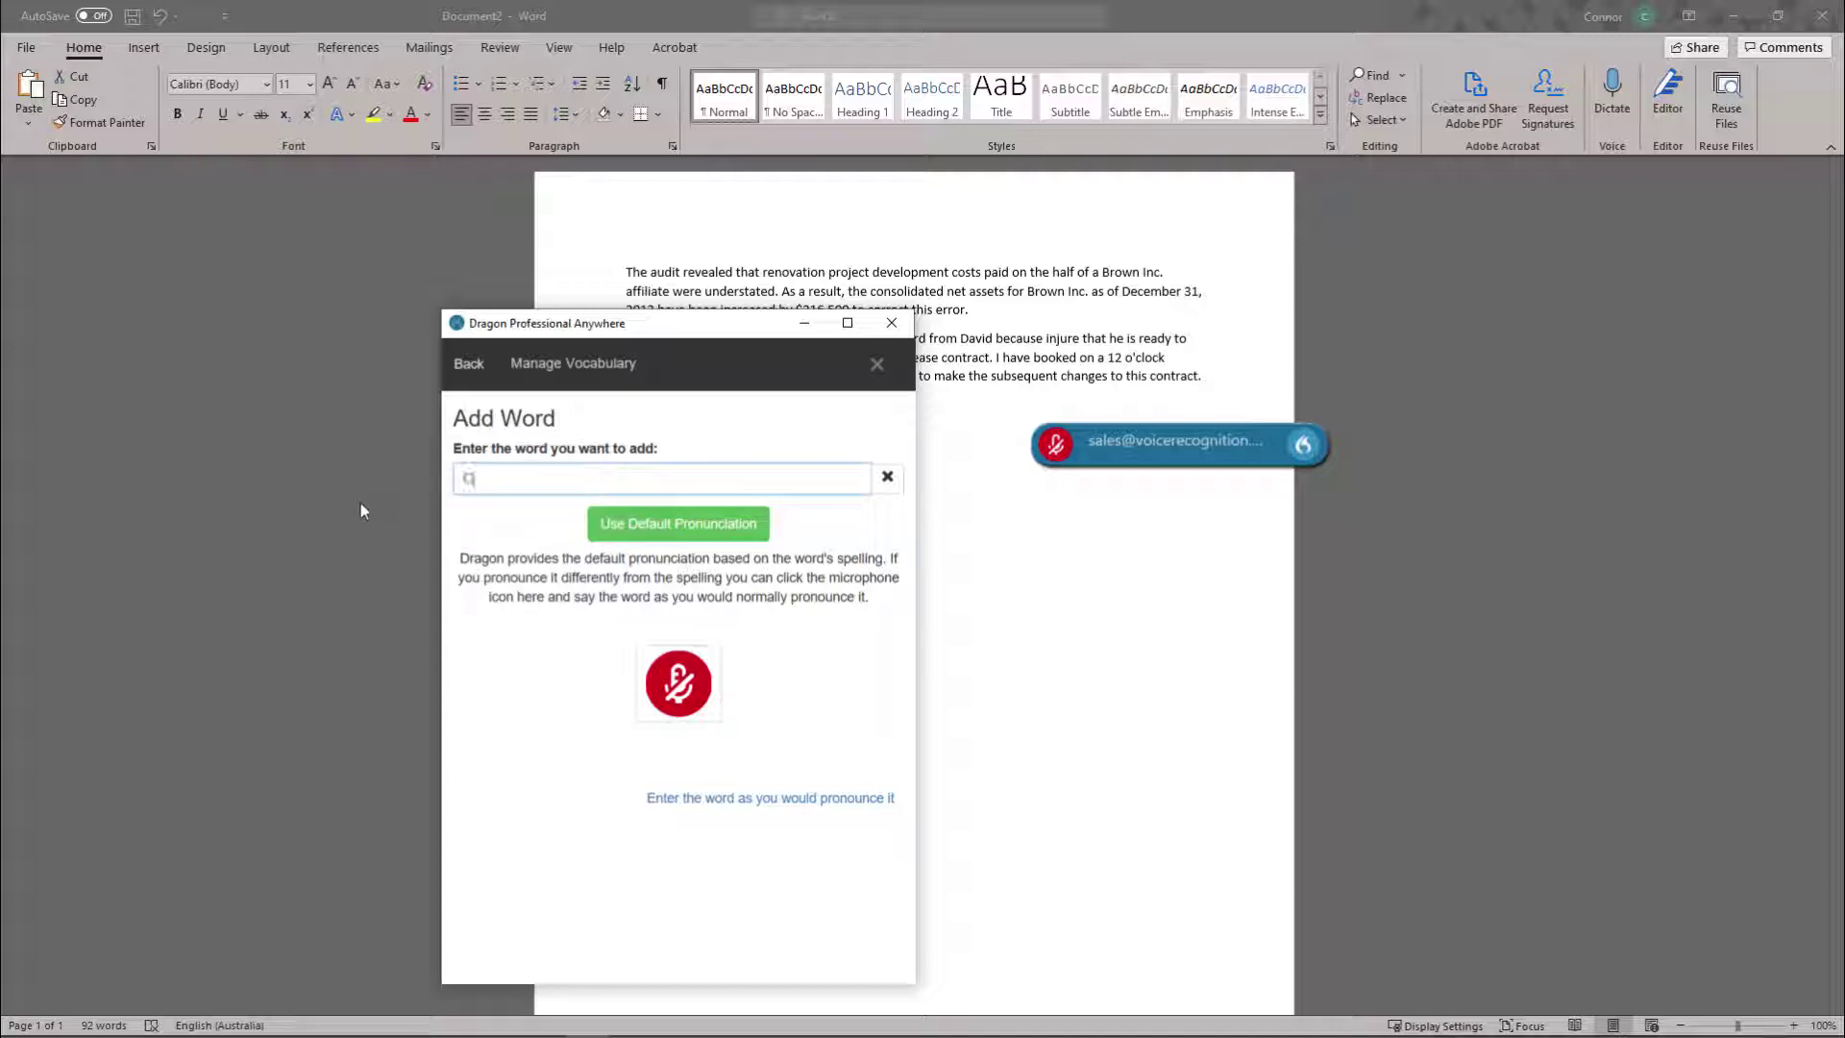
{"action": "left_click", "coordinate": [677, 527]}
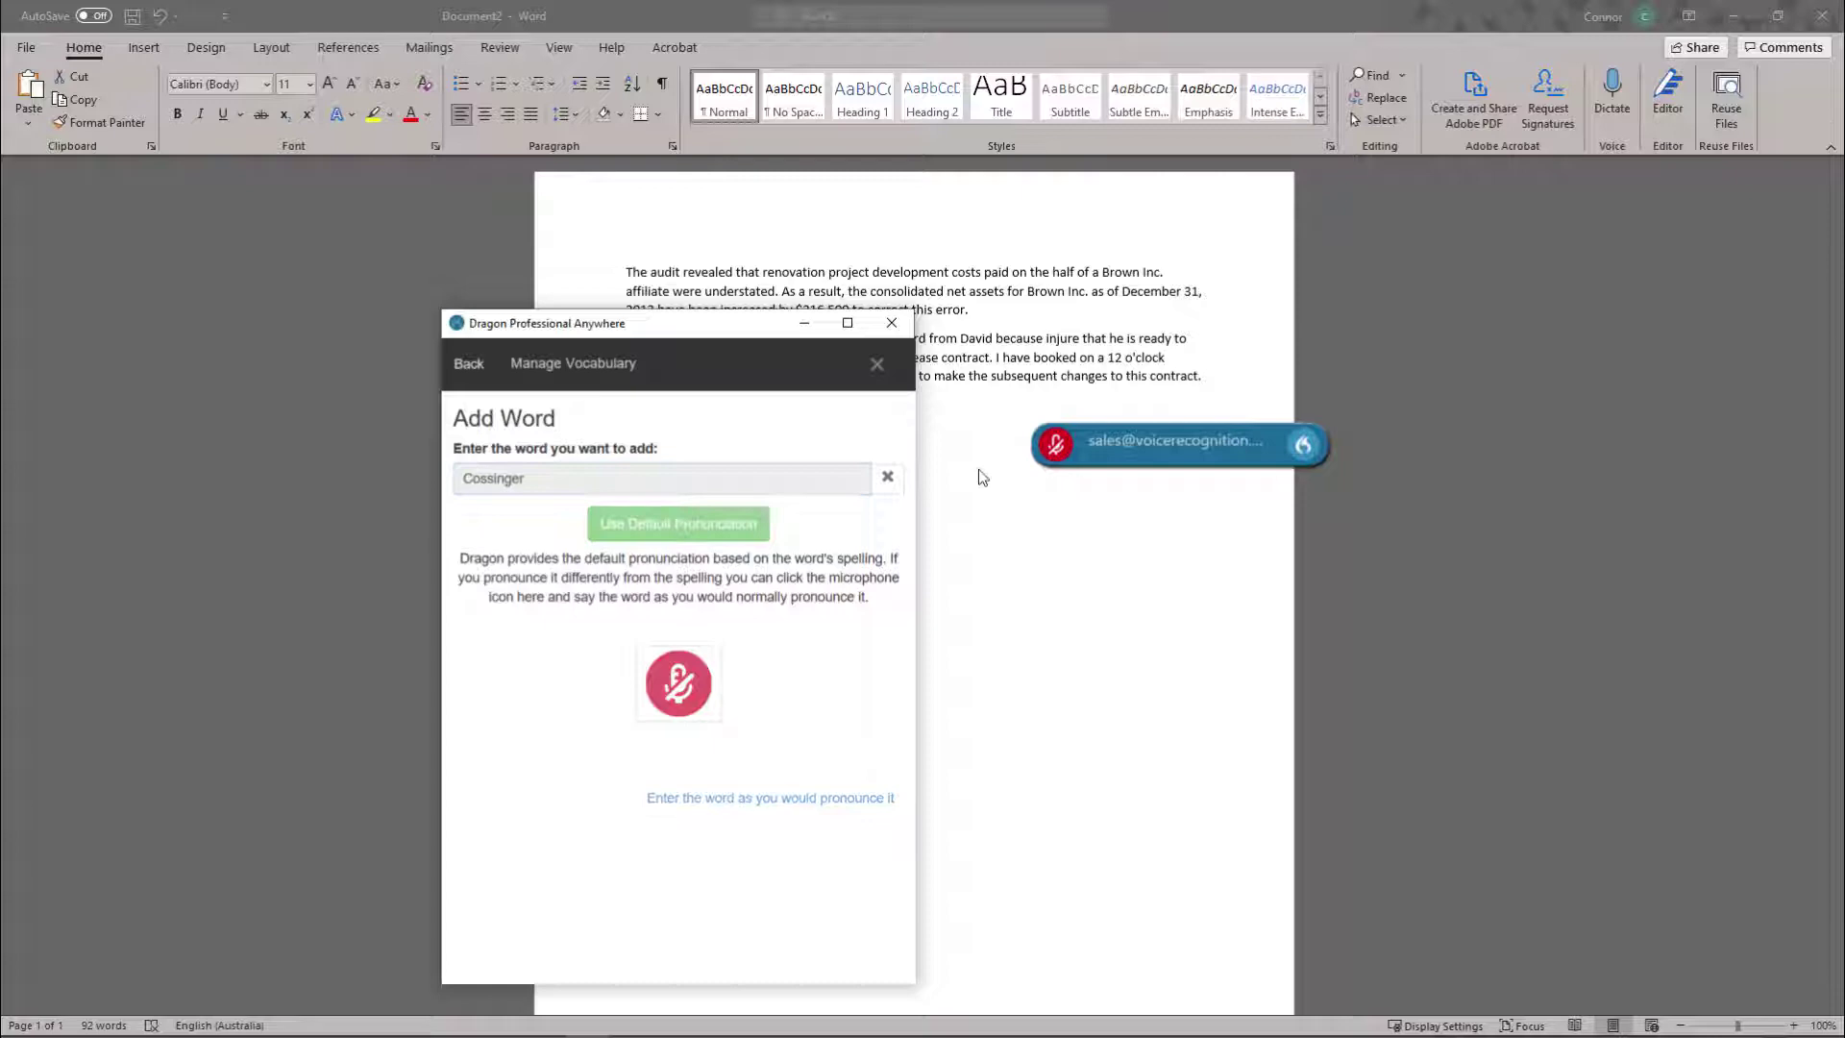
{"action": "left_click", "coordinate": [876, 363]}
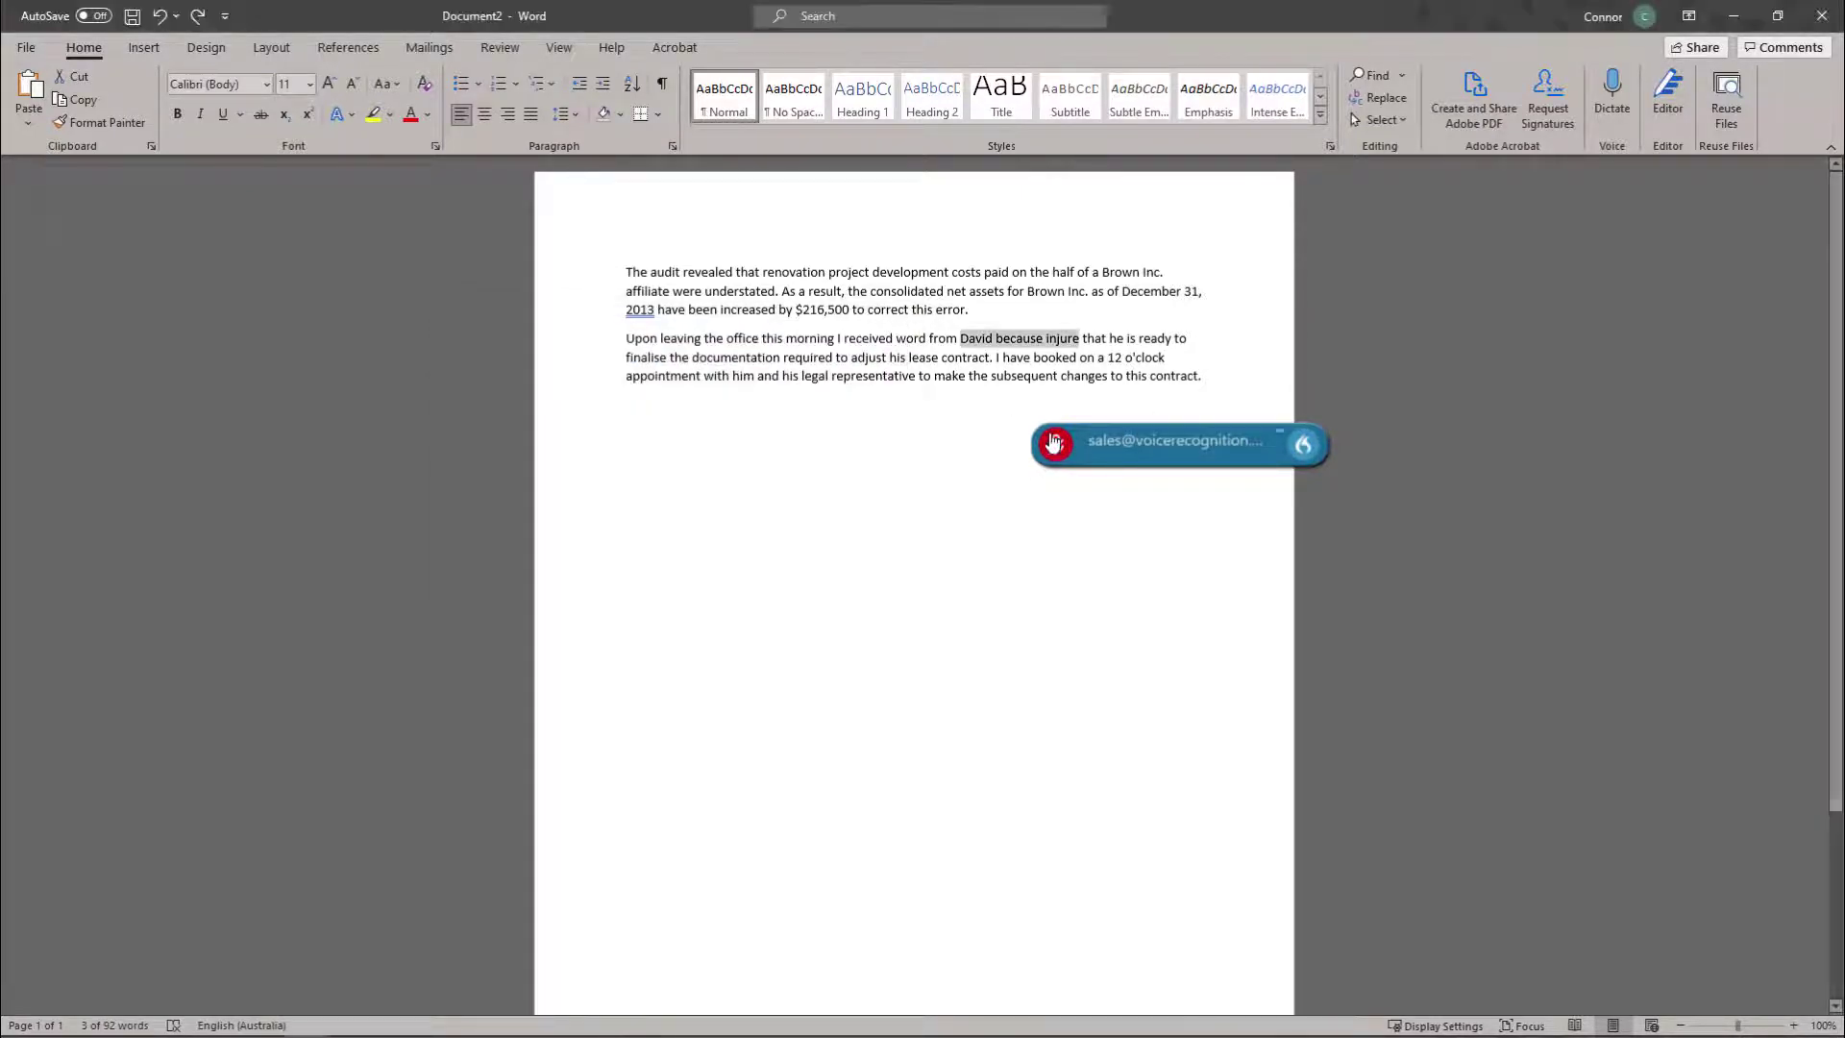
Redictate the colleague's correctly spelled full name over the selected 'because injure' text.
{"action": "left_click", "coordinate": [959, 659]}
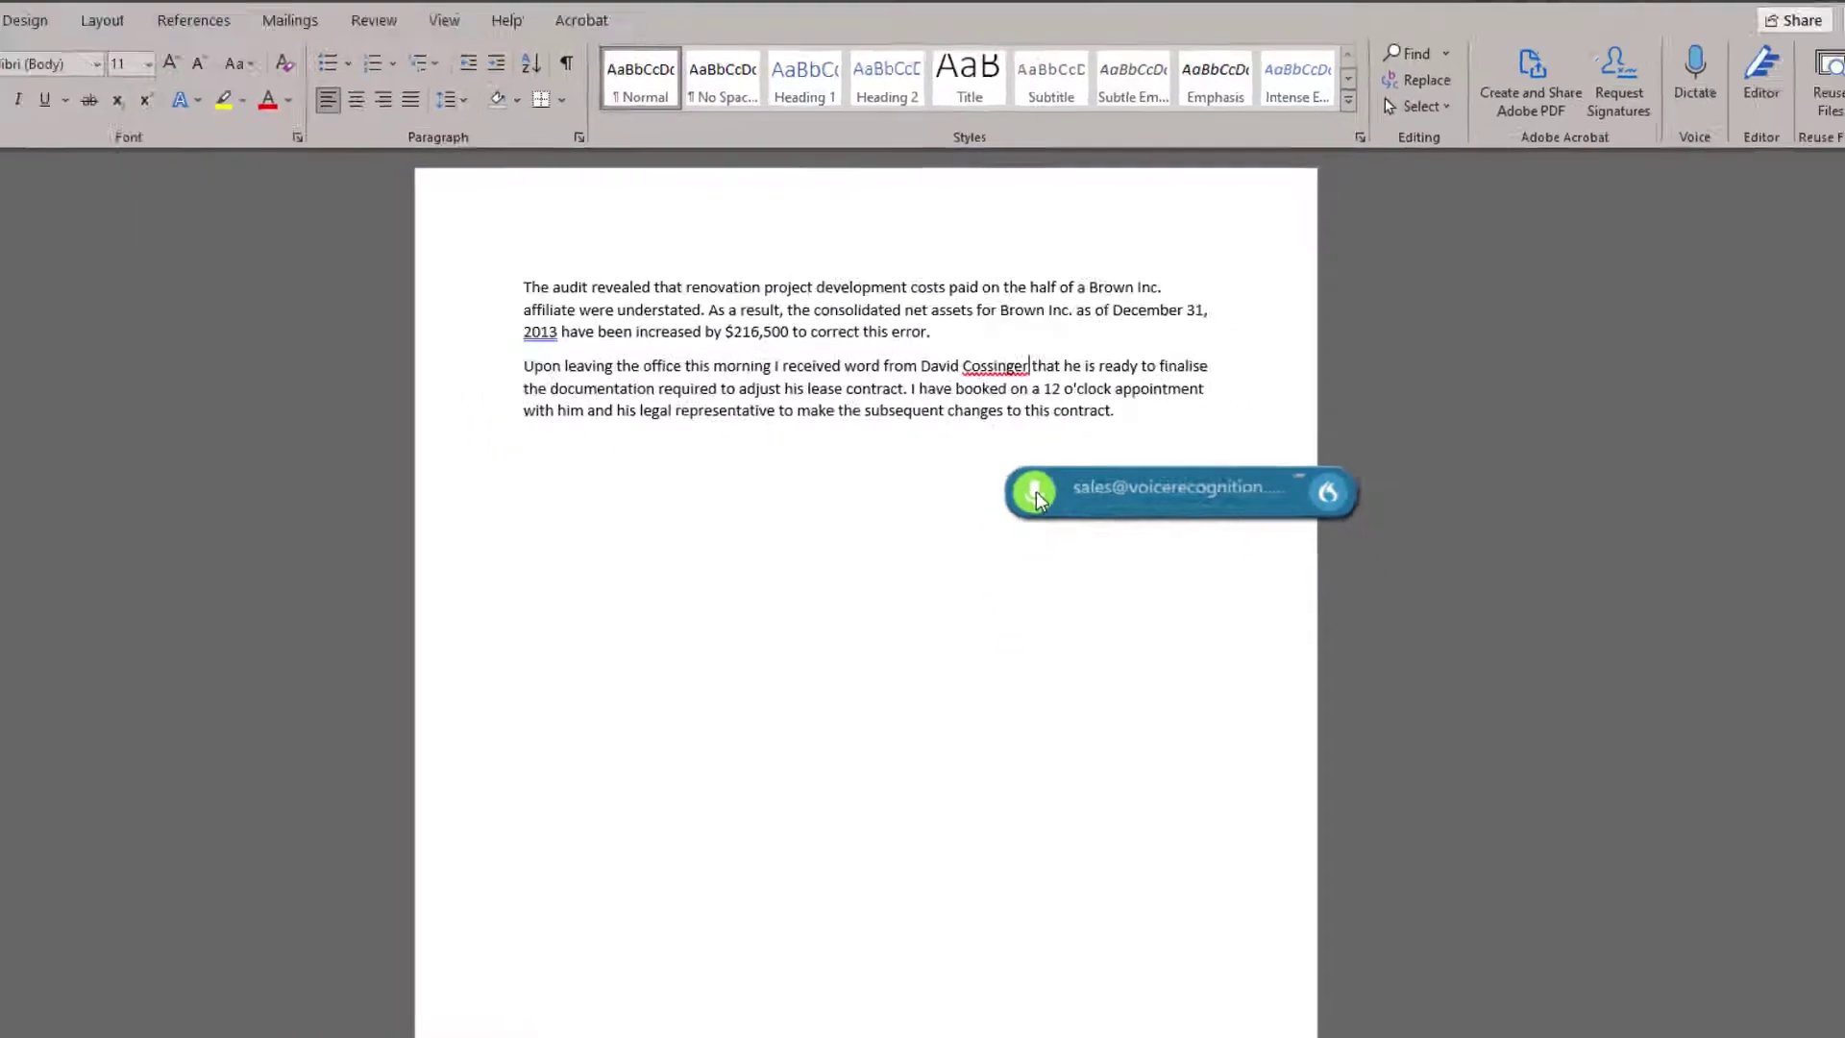
{"action": "left_click", "coordinate": [959, 659]}
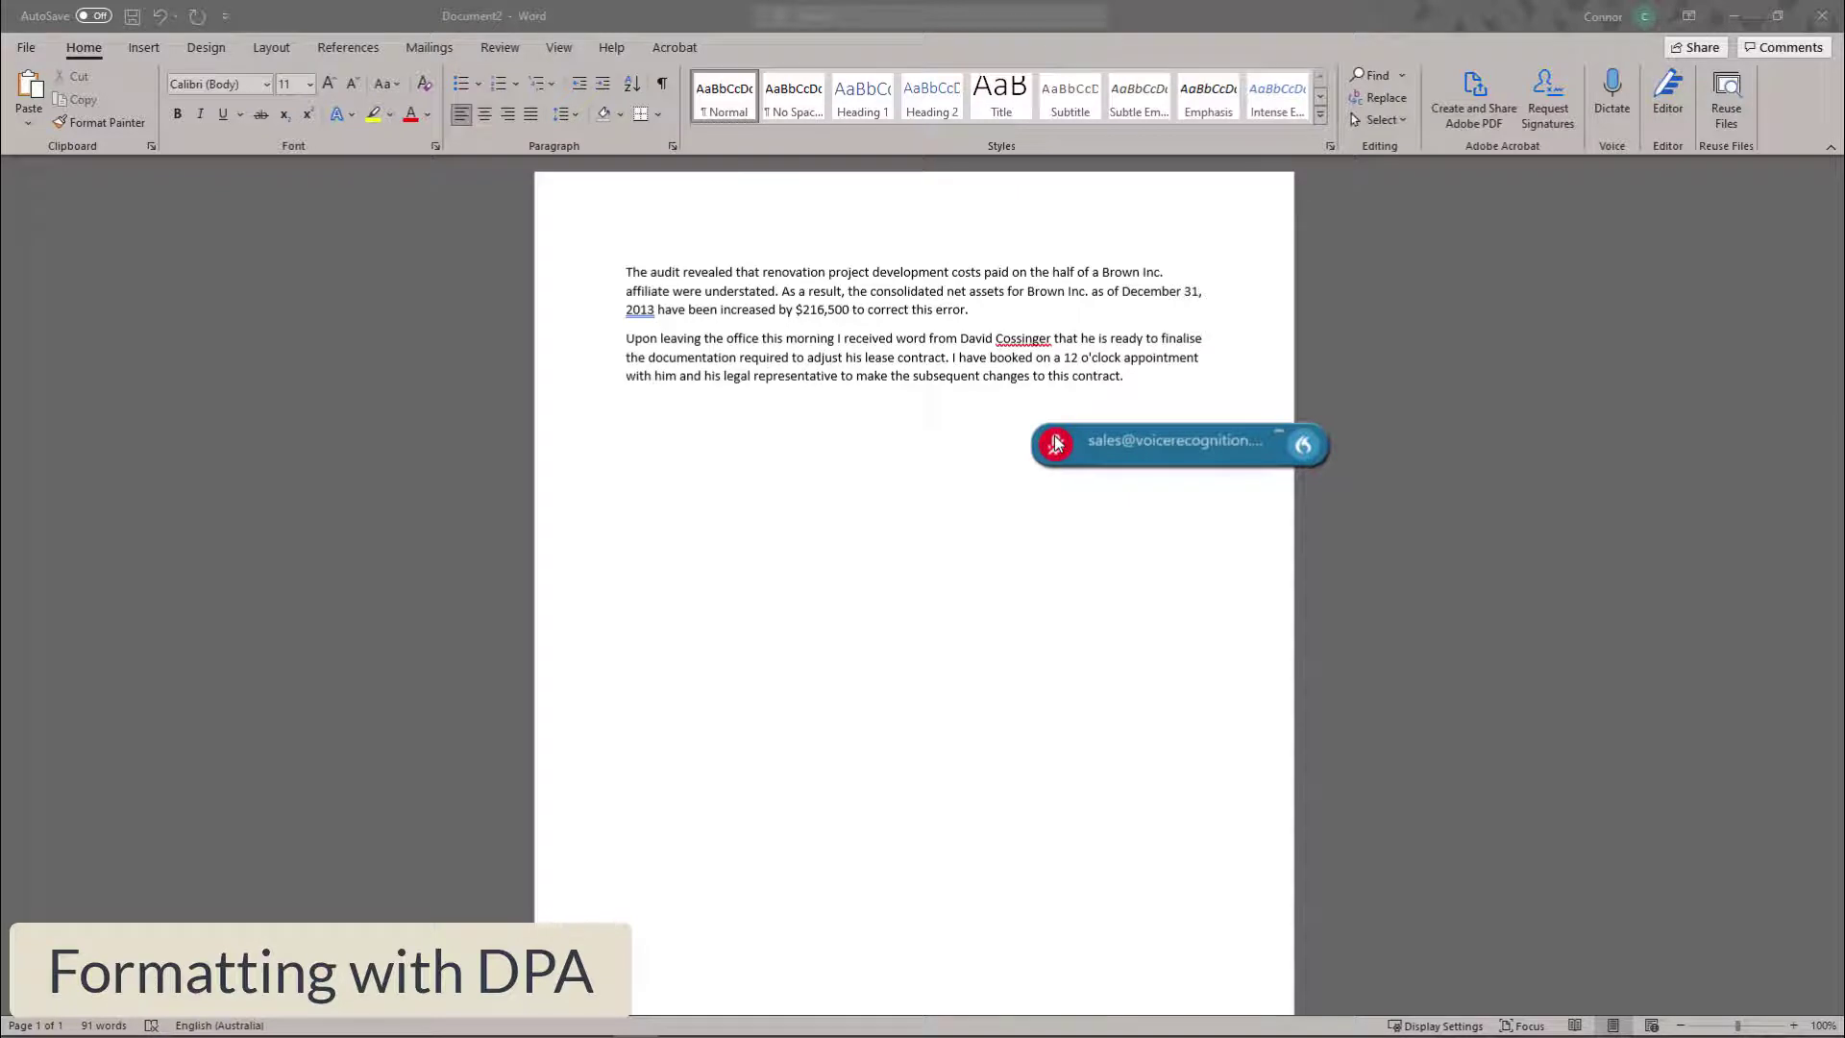
Select '12 o'clock' by voice and apply 'underline that'.
{"action": "left_click", "coordinate": [1055, 444]}
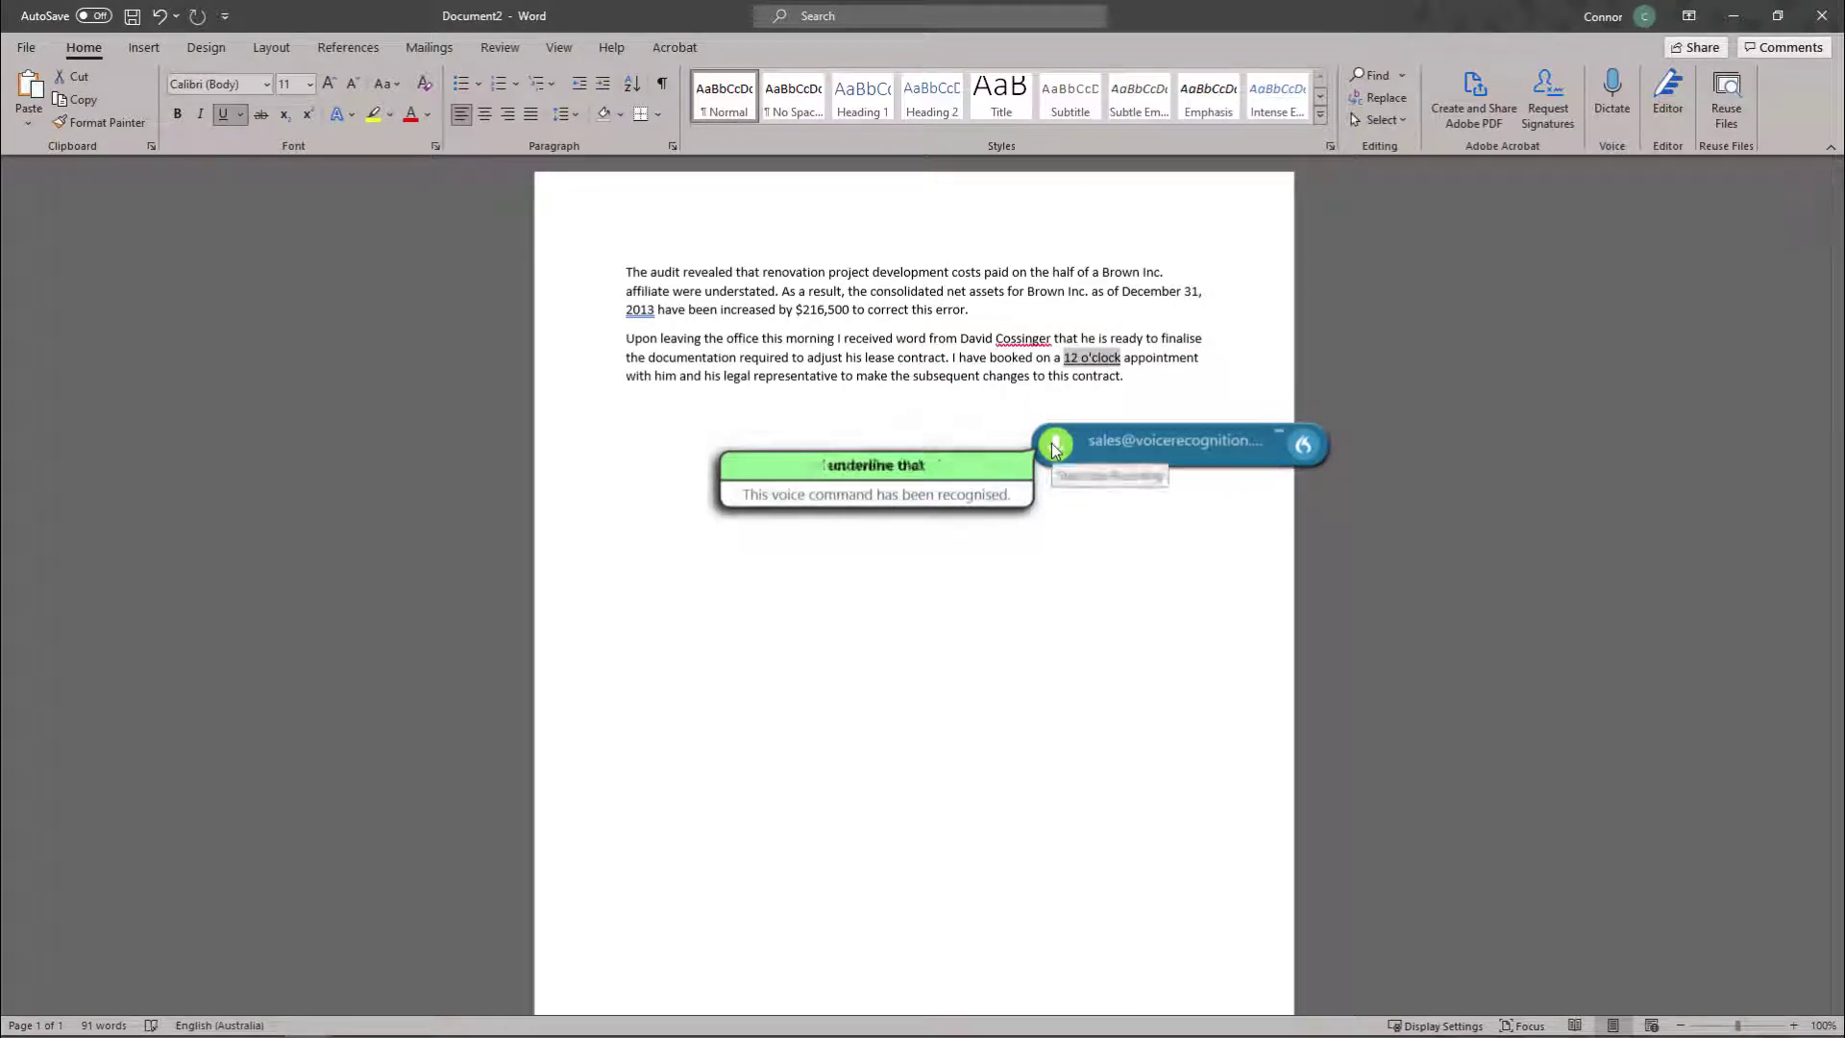
{"action": "left_click", "coordinate": [1053, 448]}
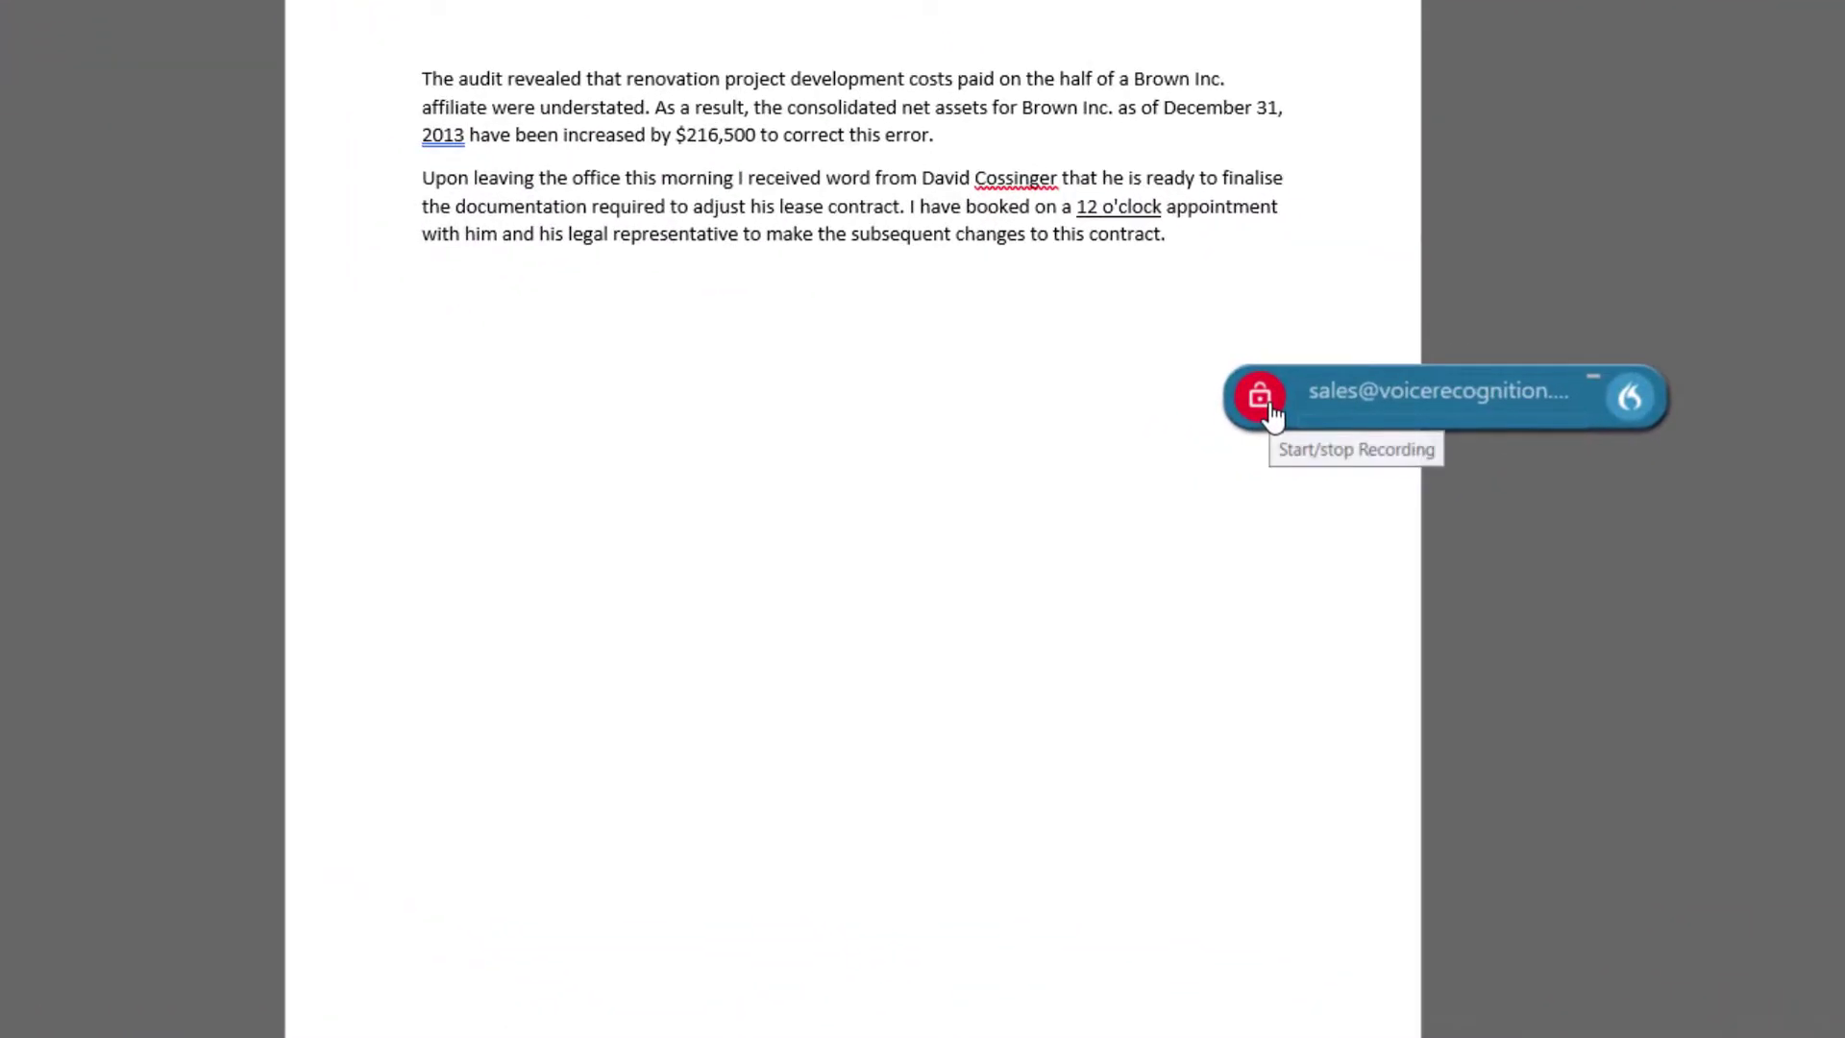
Insert the visit form by voice, enter the client's name and postal address, and accept defaults.
{"action": "left_click", "coordinate": [1259, 397]}
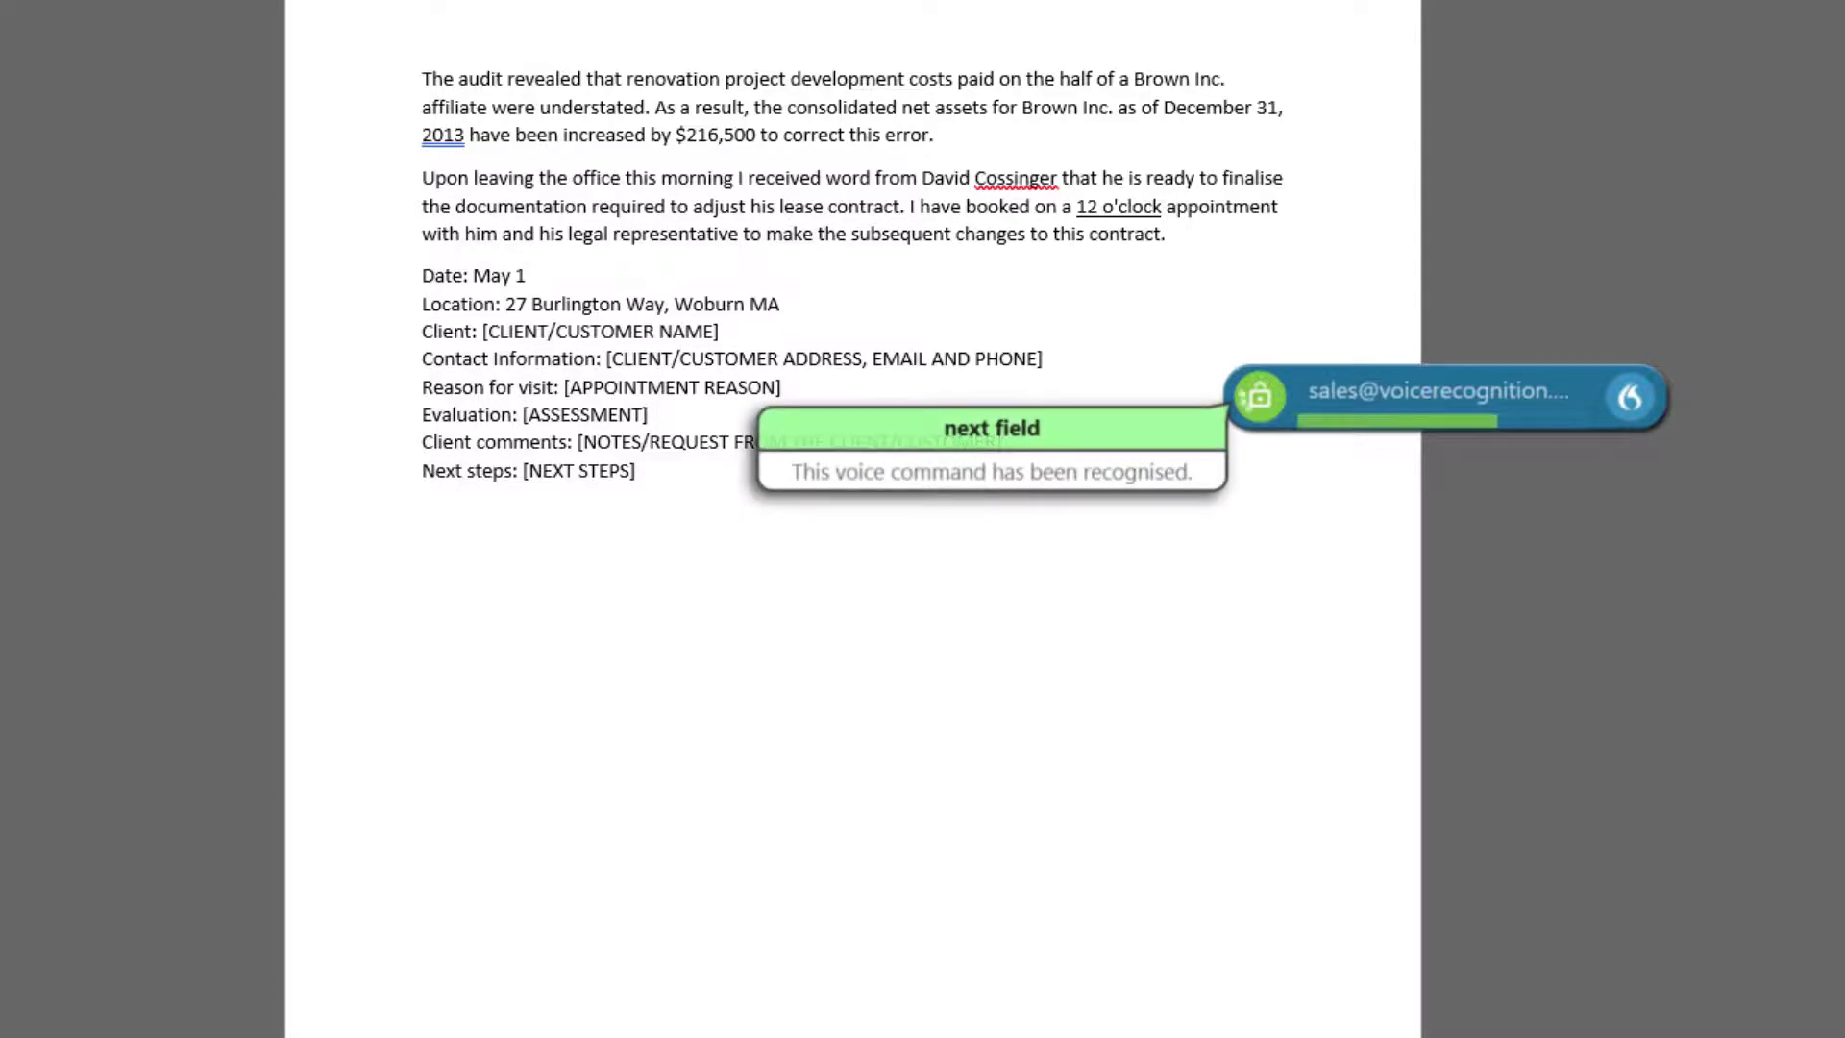
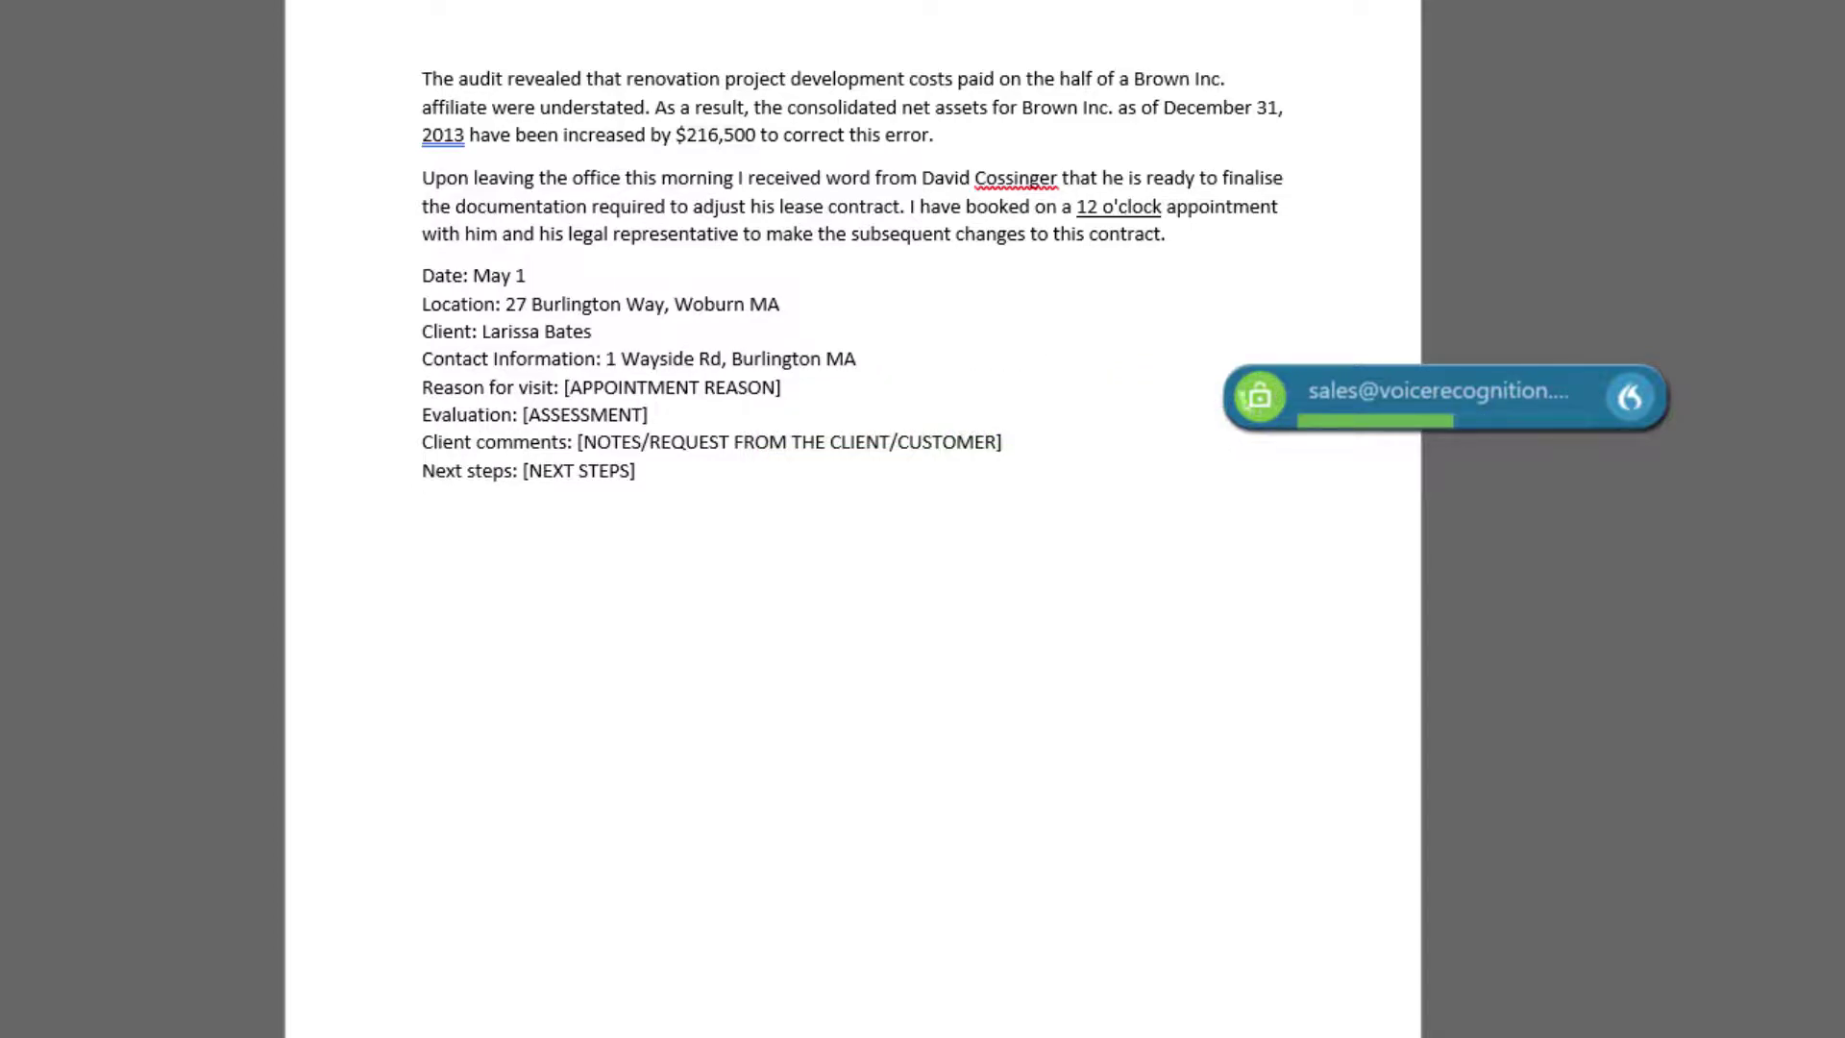
{"action": "type", "text": "01 803 United States"}
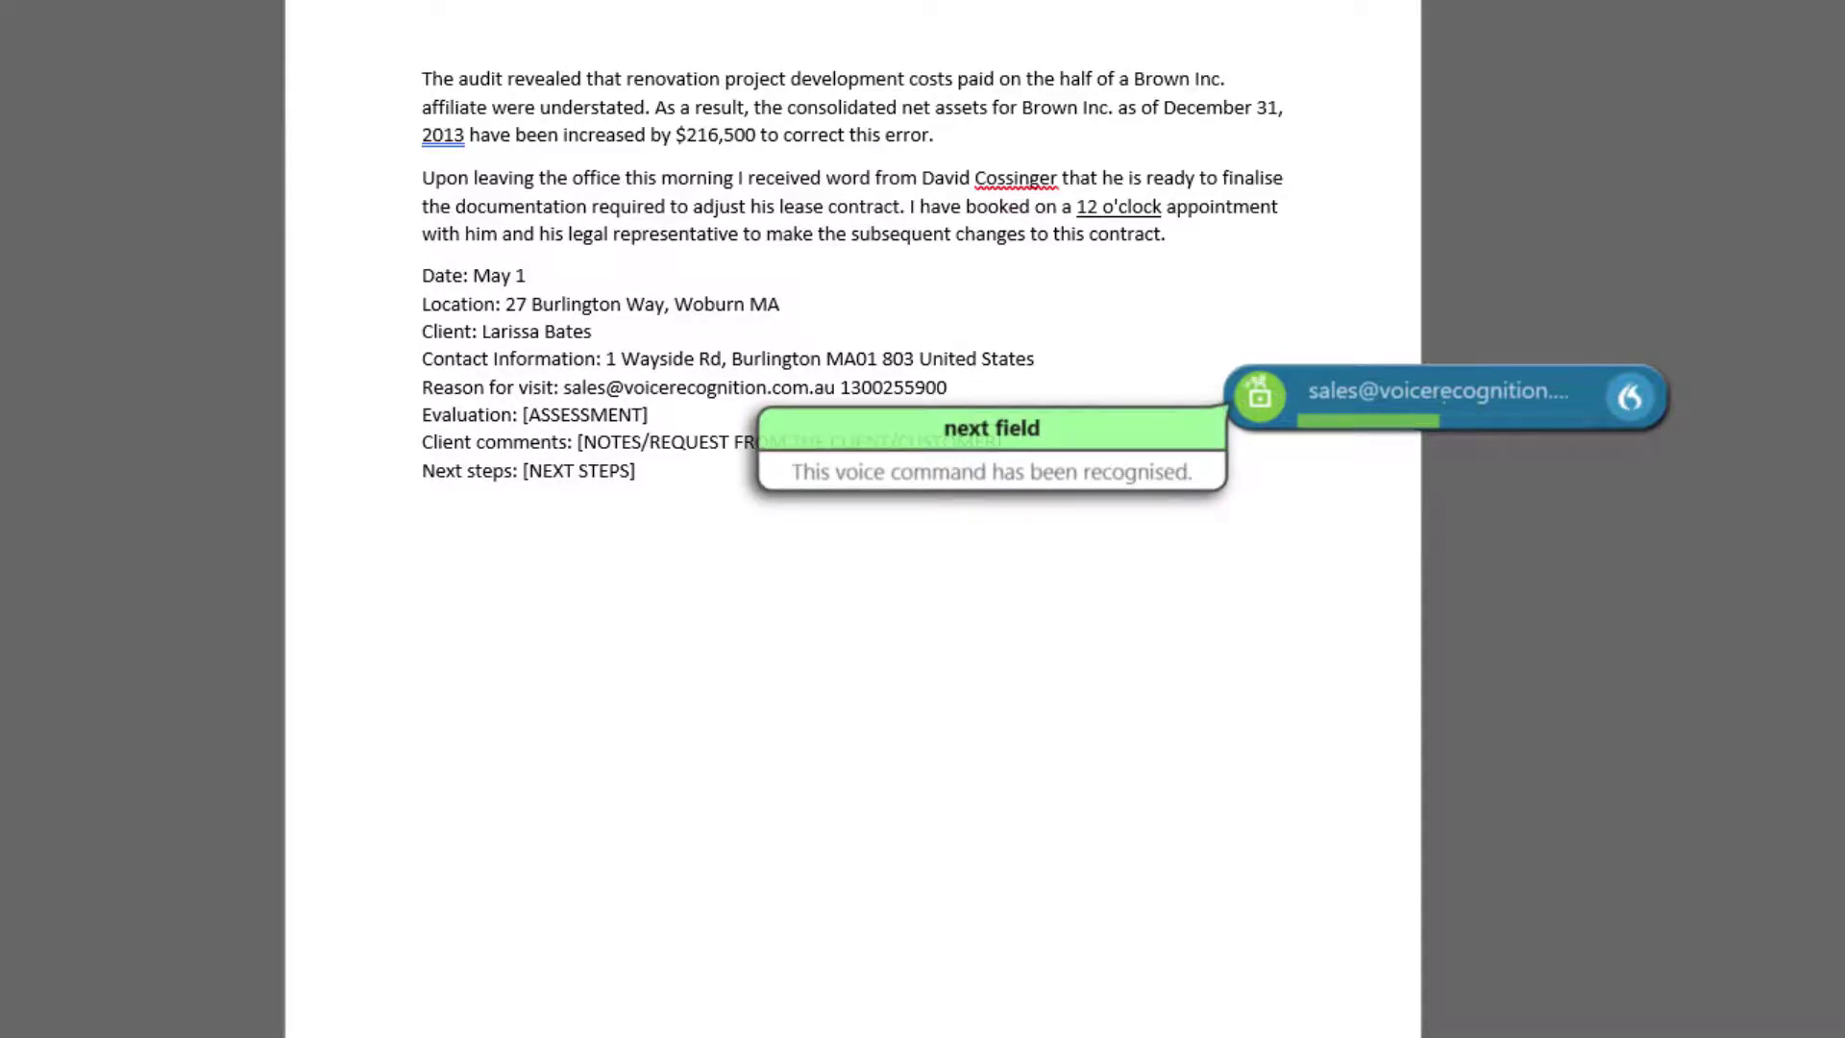
{"action": "left_click", "coordinate": [1260, 396]}
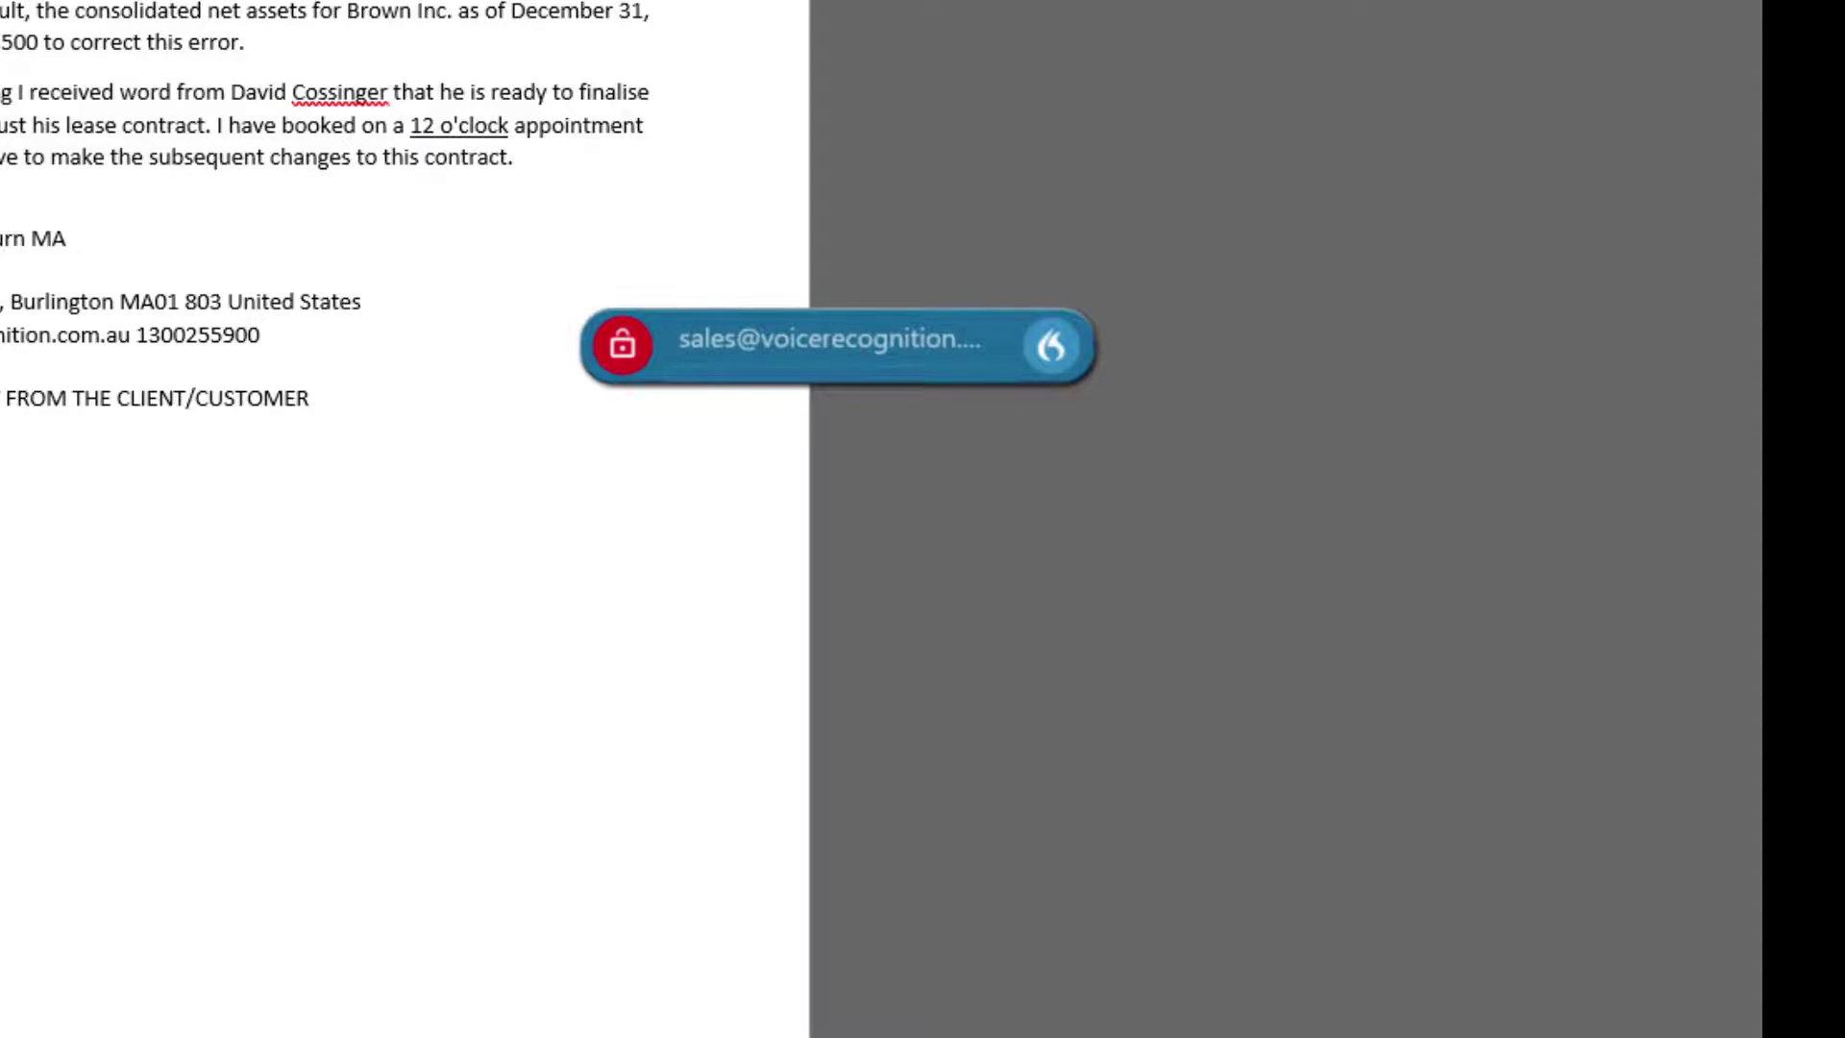
Add a new blank entry in Dragon's Manage Auto-texts window.
{"action": "left_click", "coordinate": [1061, 357]}
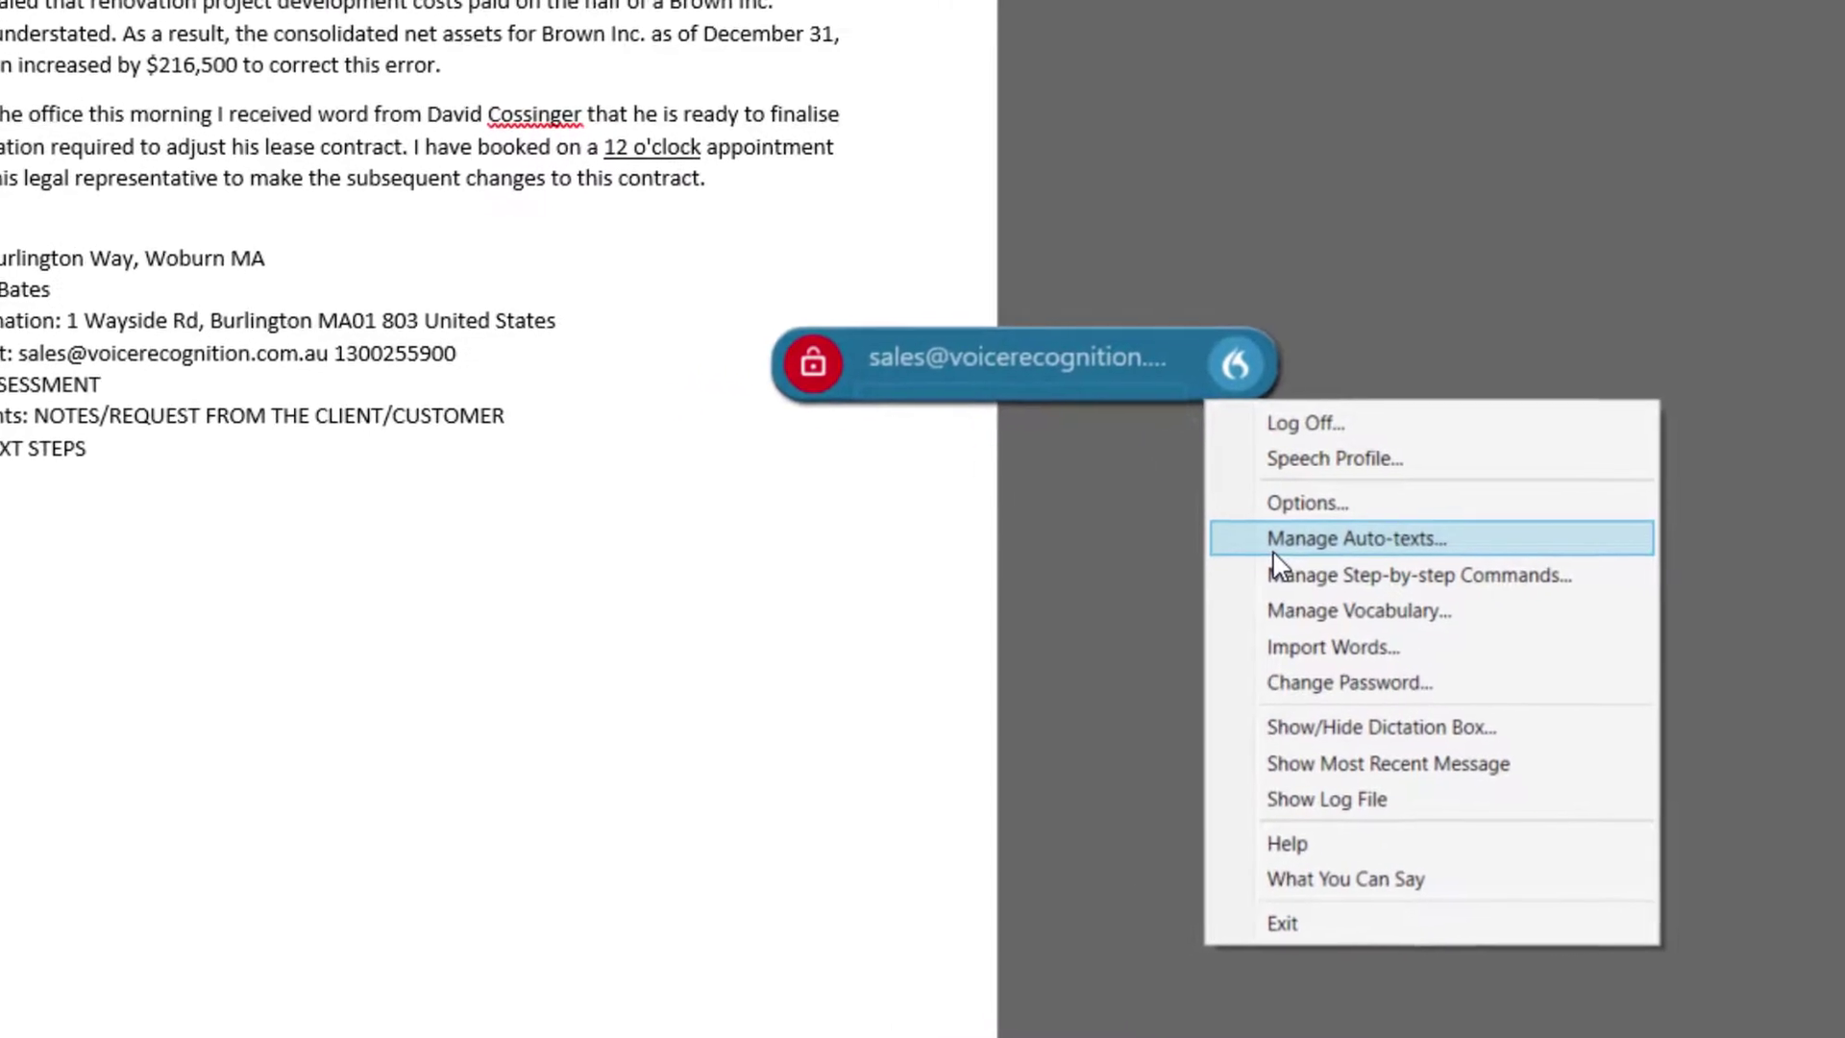
{"action": "left_click", "coordinate": [1274, 552]}
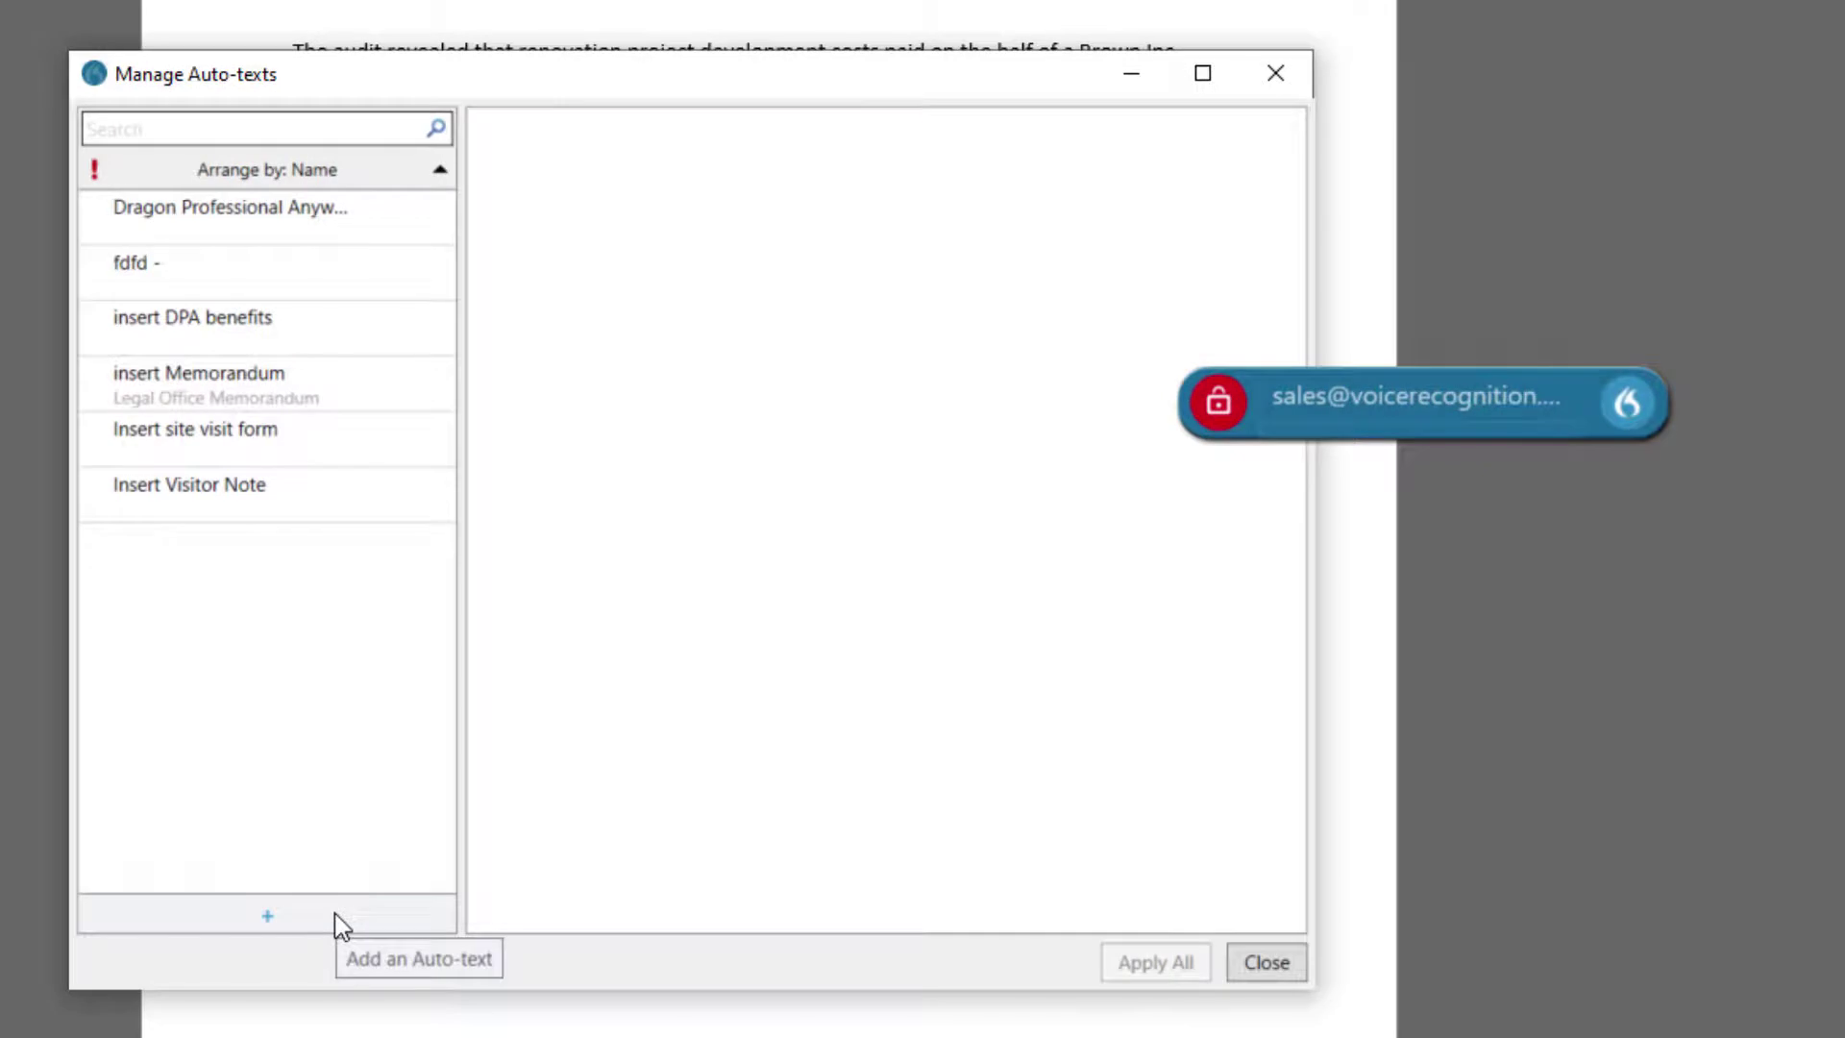
{"action": "left_click", "coordinate": [334, 914]}
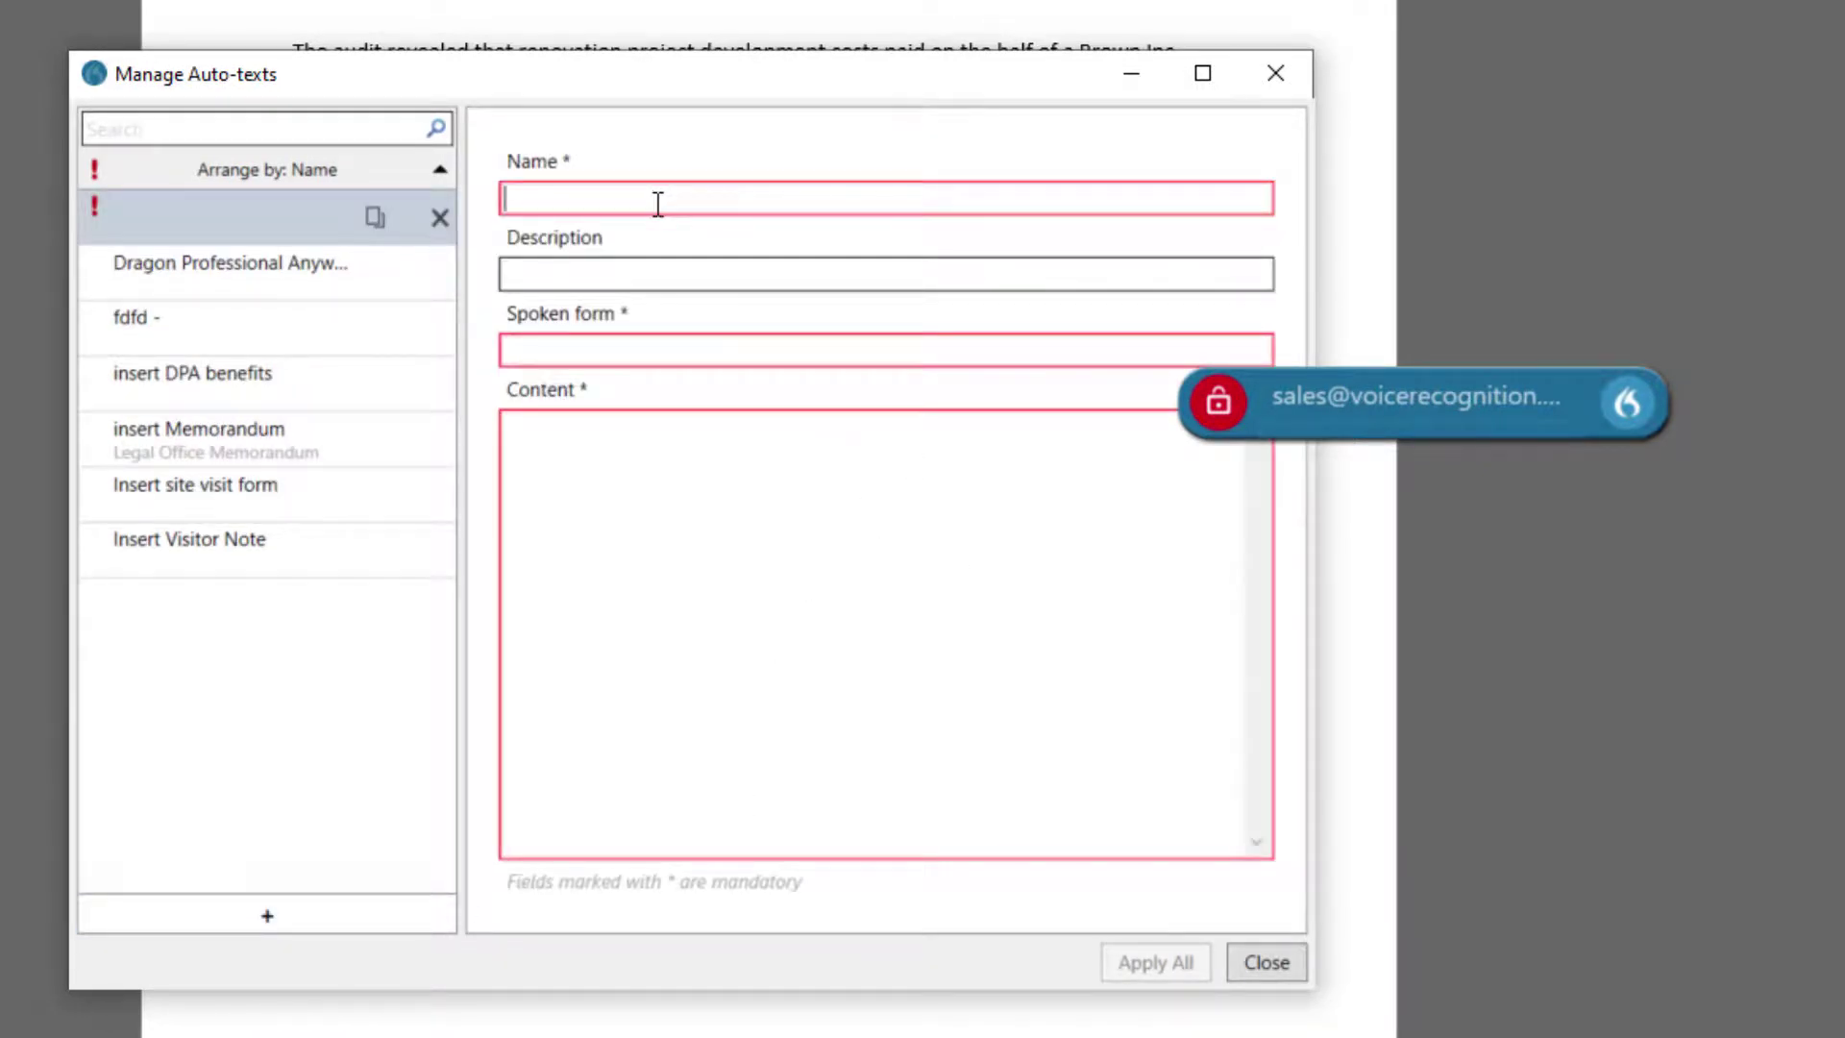
{"action": "left_click", "coordinate": [683, 273]}
Enter the content 'I, [officer name], [officer type], assigned to the [time] to [time] shift…'.
{"action": "left_click", "coordinate": [705, 487]}
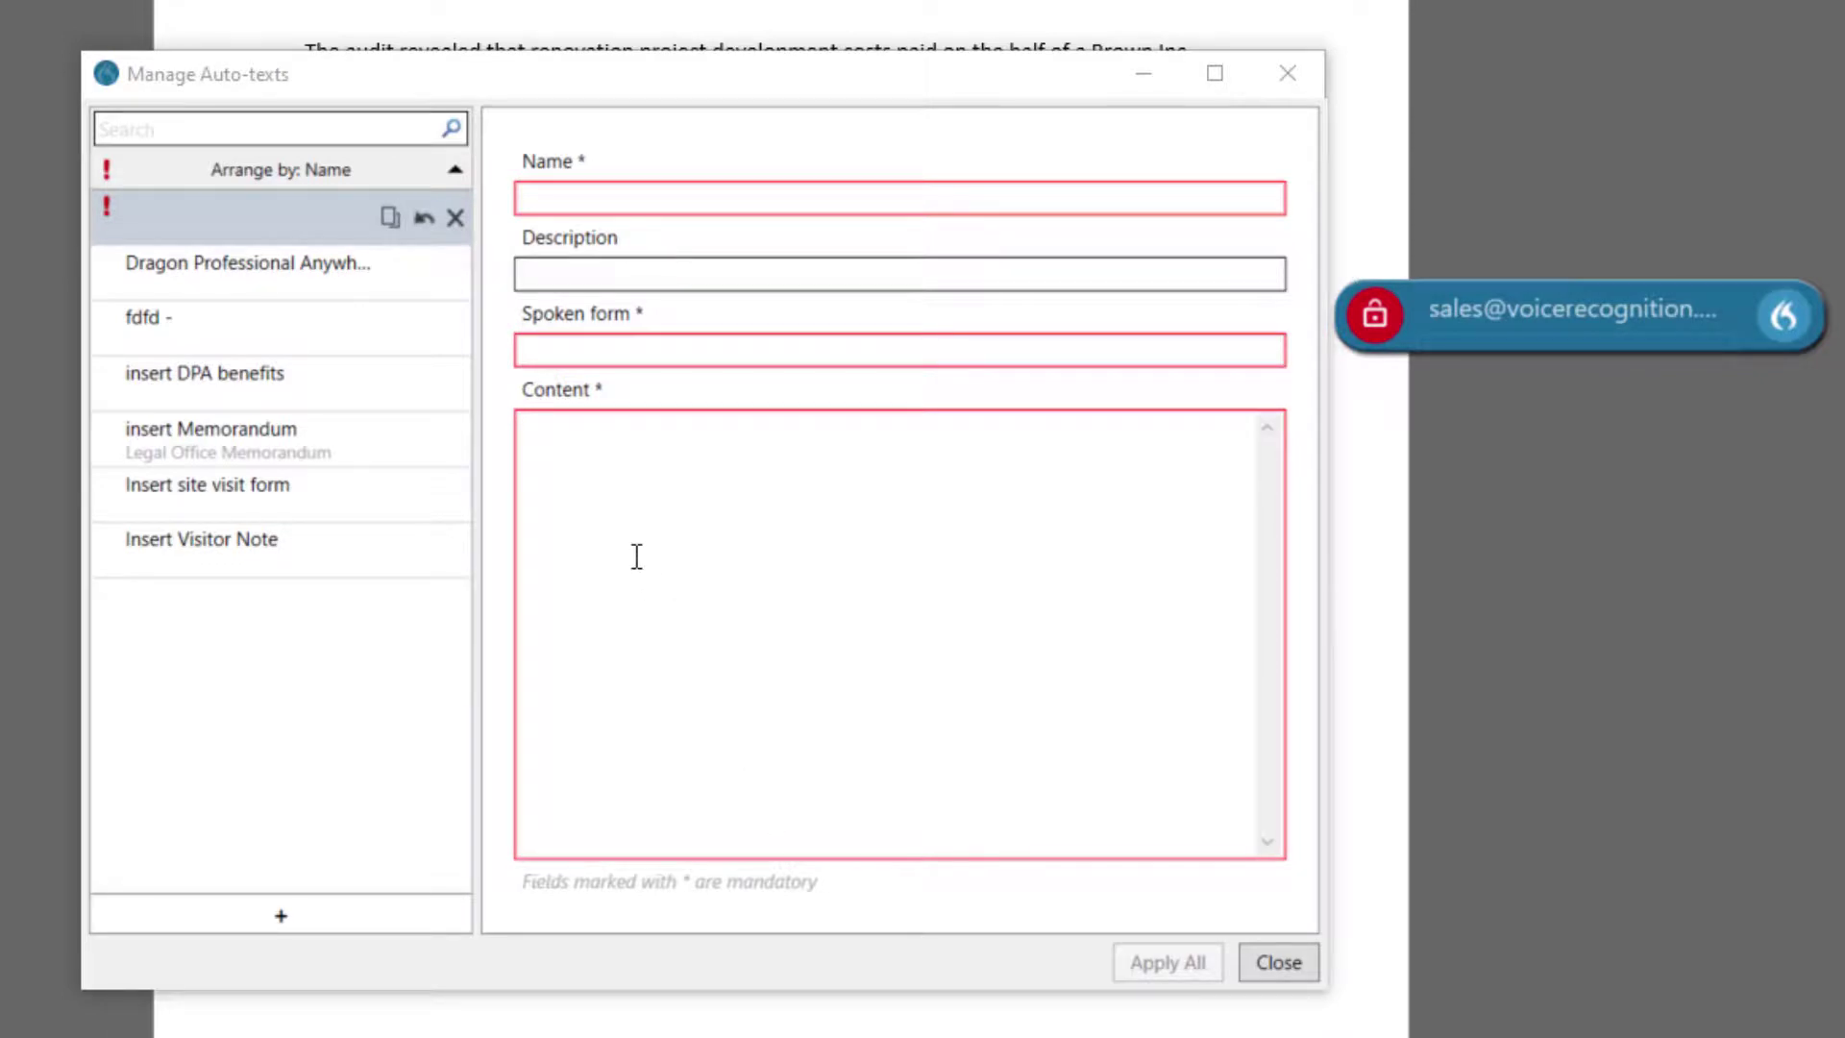
{"action": "left_click", "coordinate": [613, 466]}
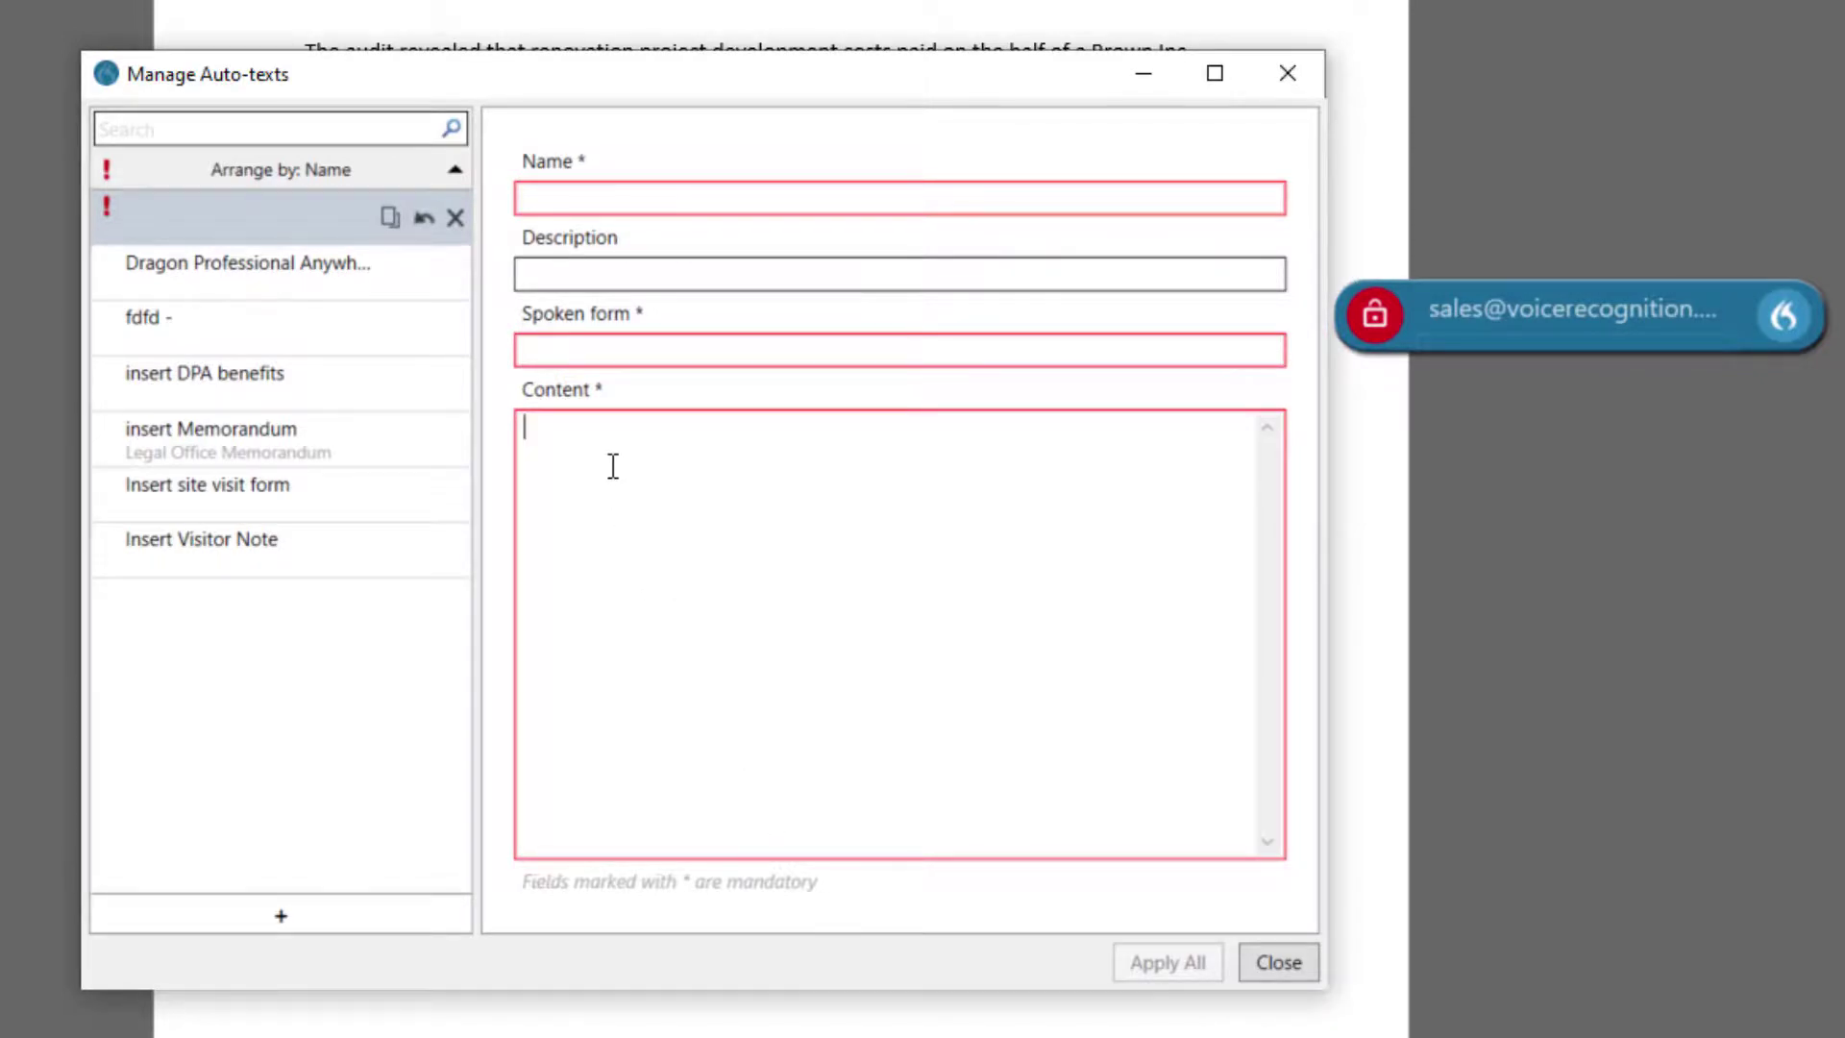
{"action": "type", "text": "I, ["}
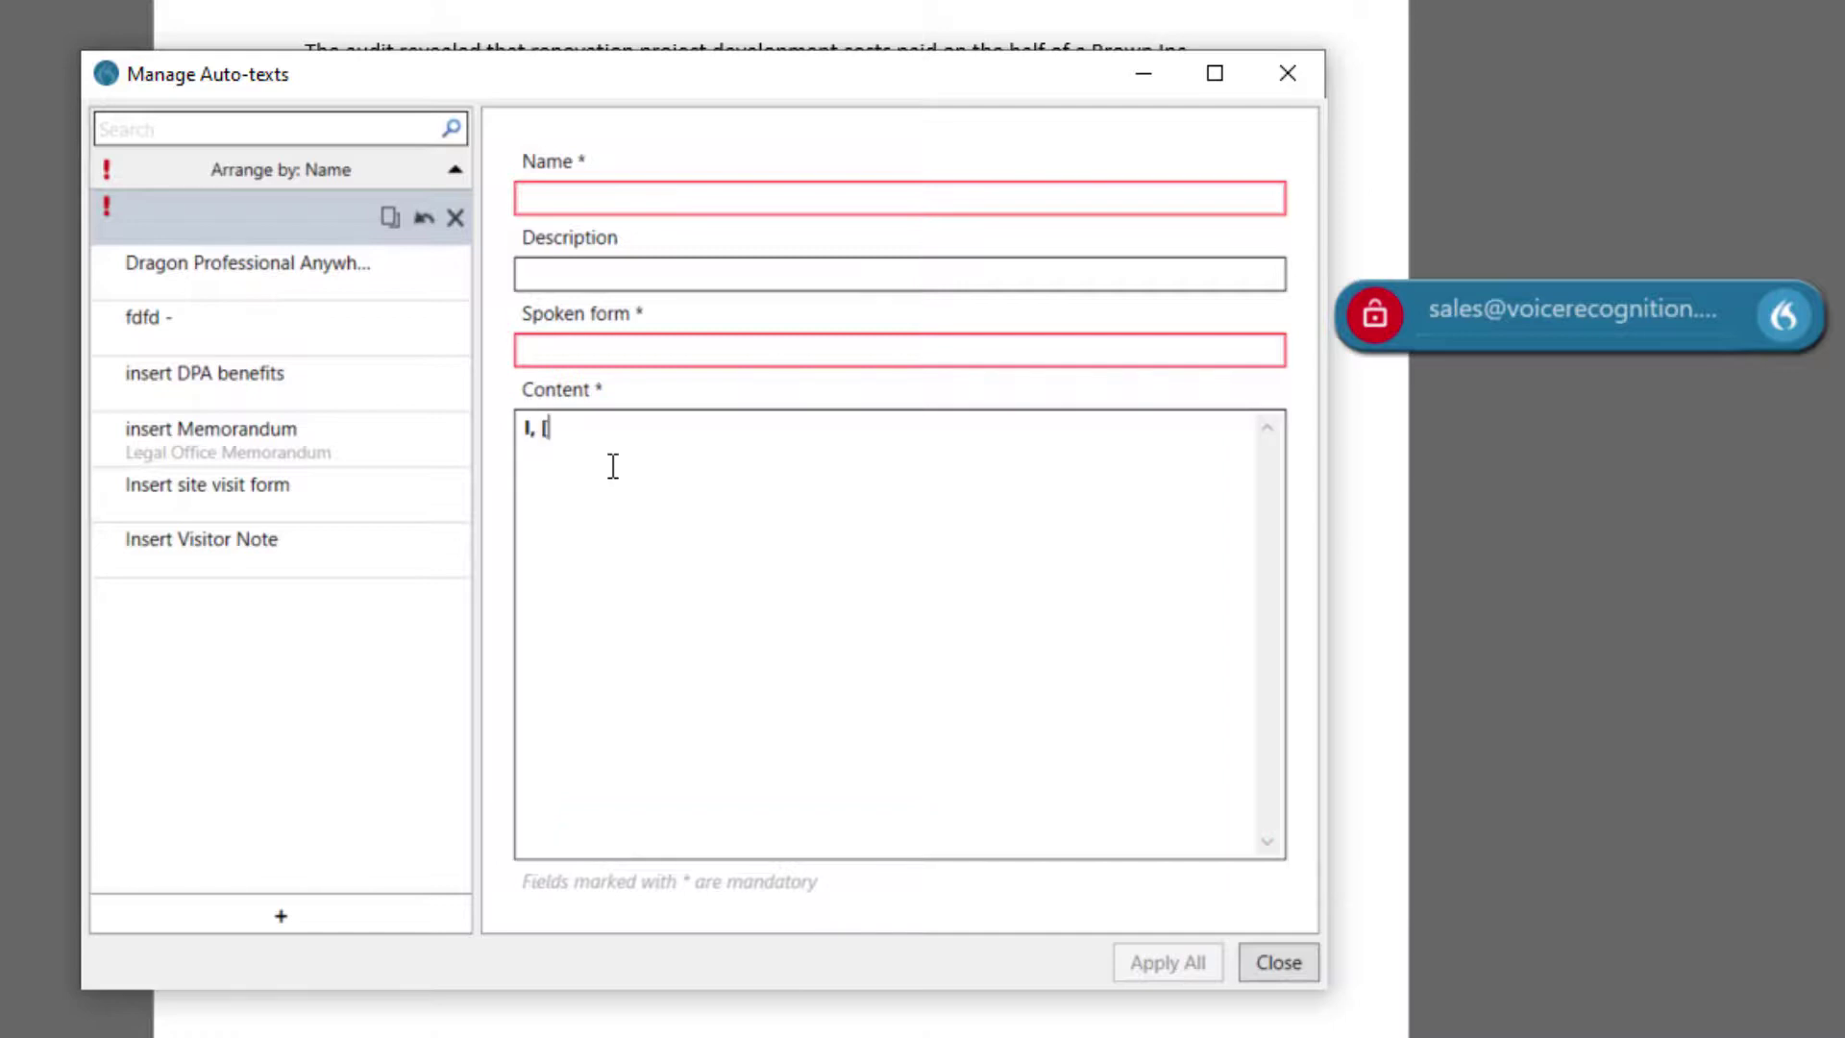
{"action": "type", "text": "officer name], "}
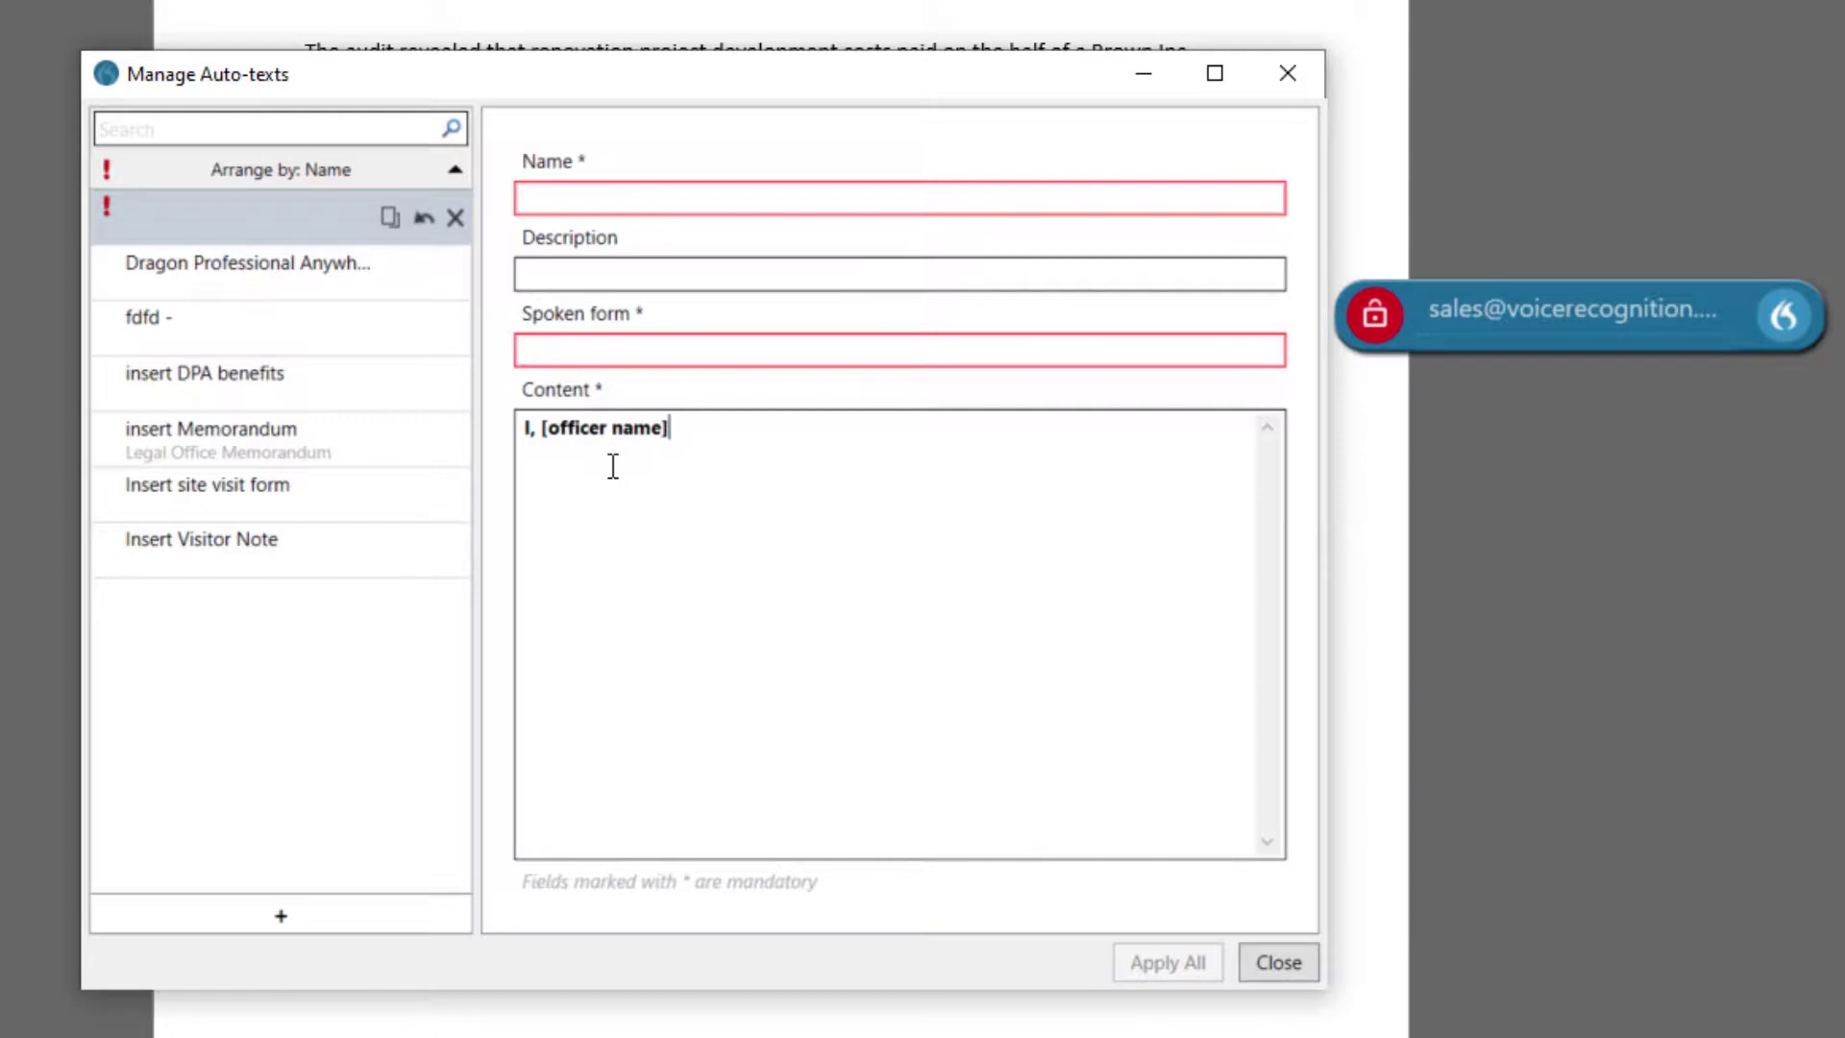
{"action": "type", "text": "[officer type], "}
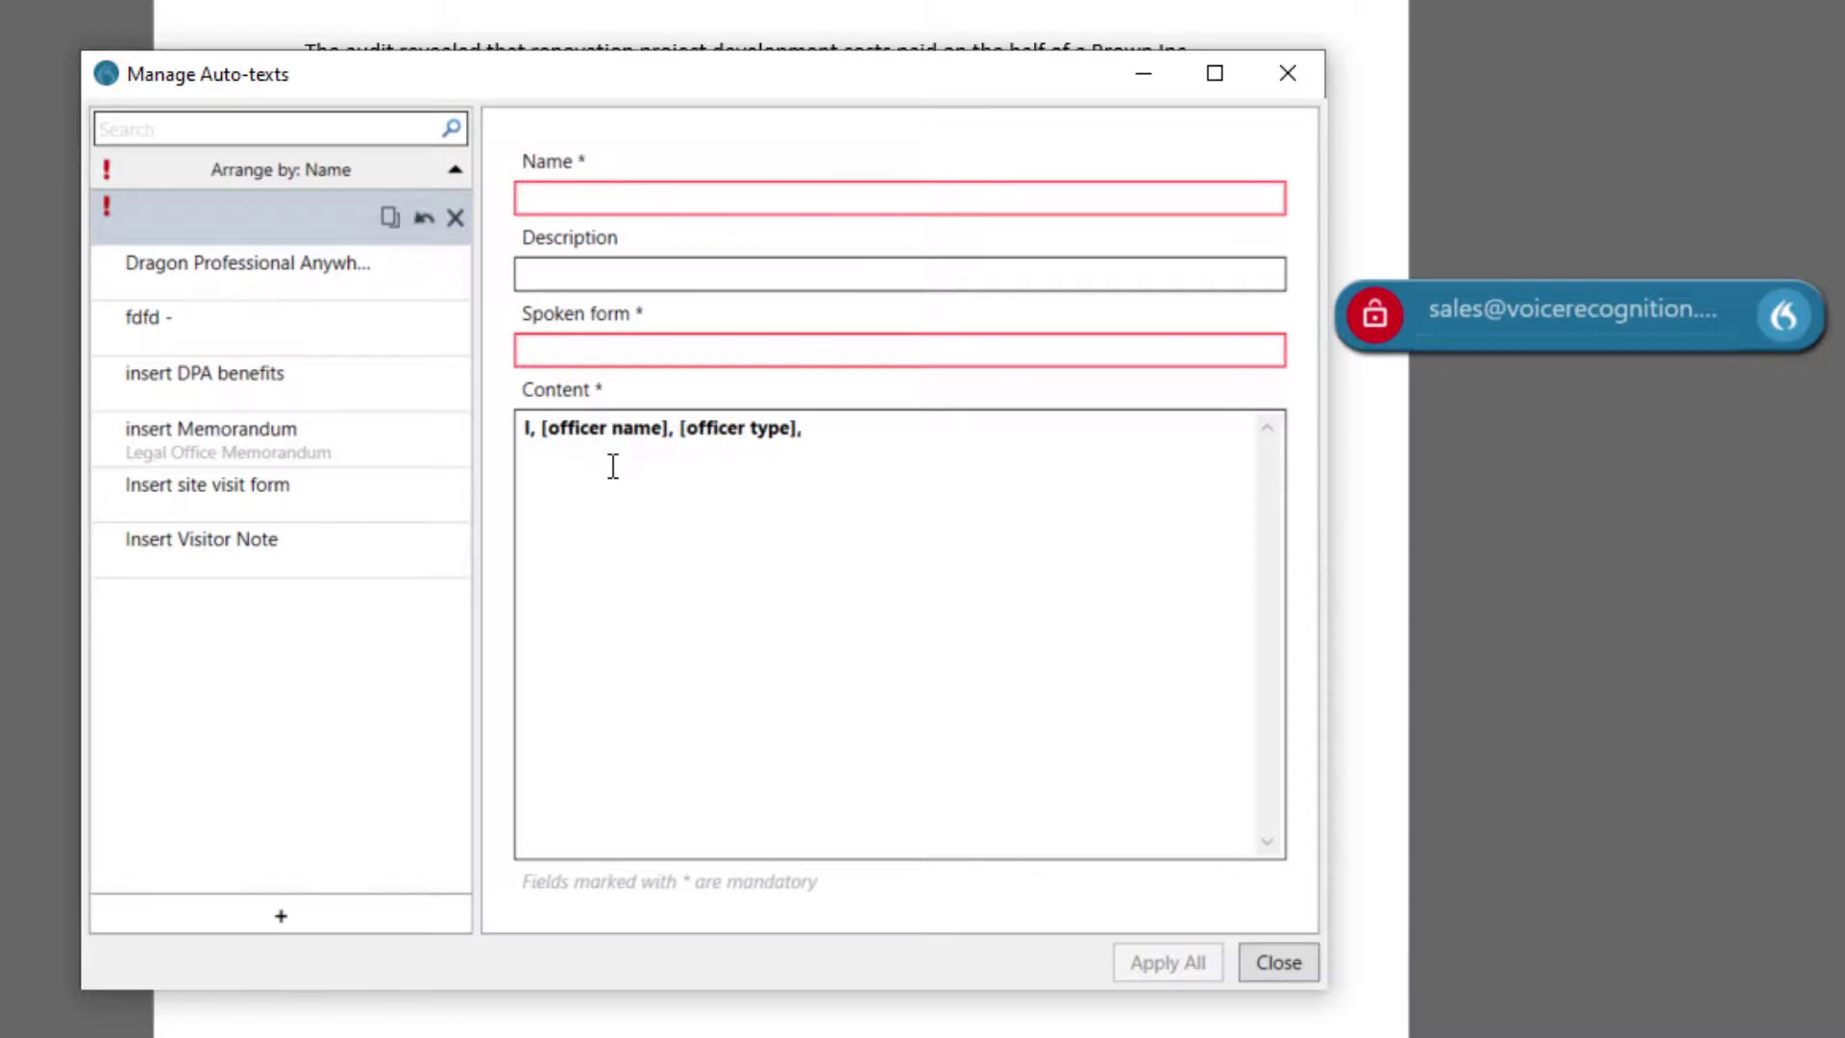
{"action": "type", "text": "assigned to the [time"}
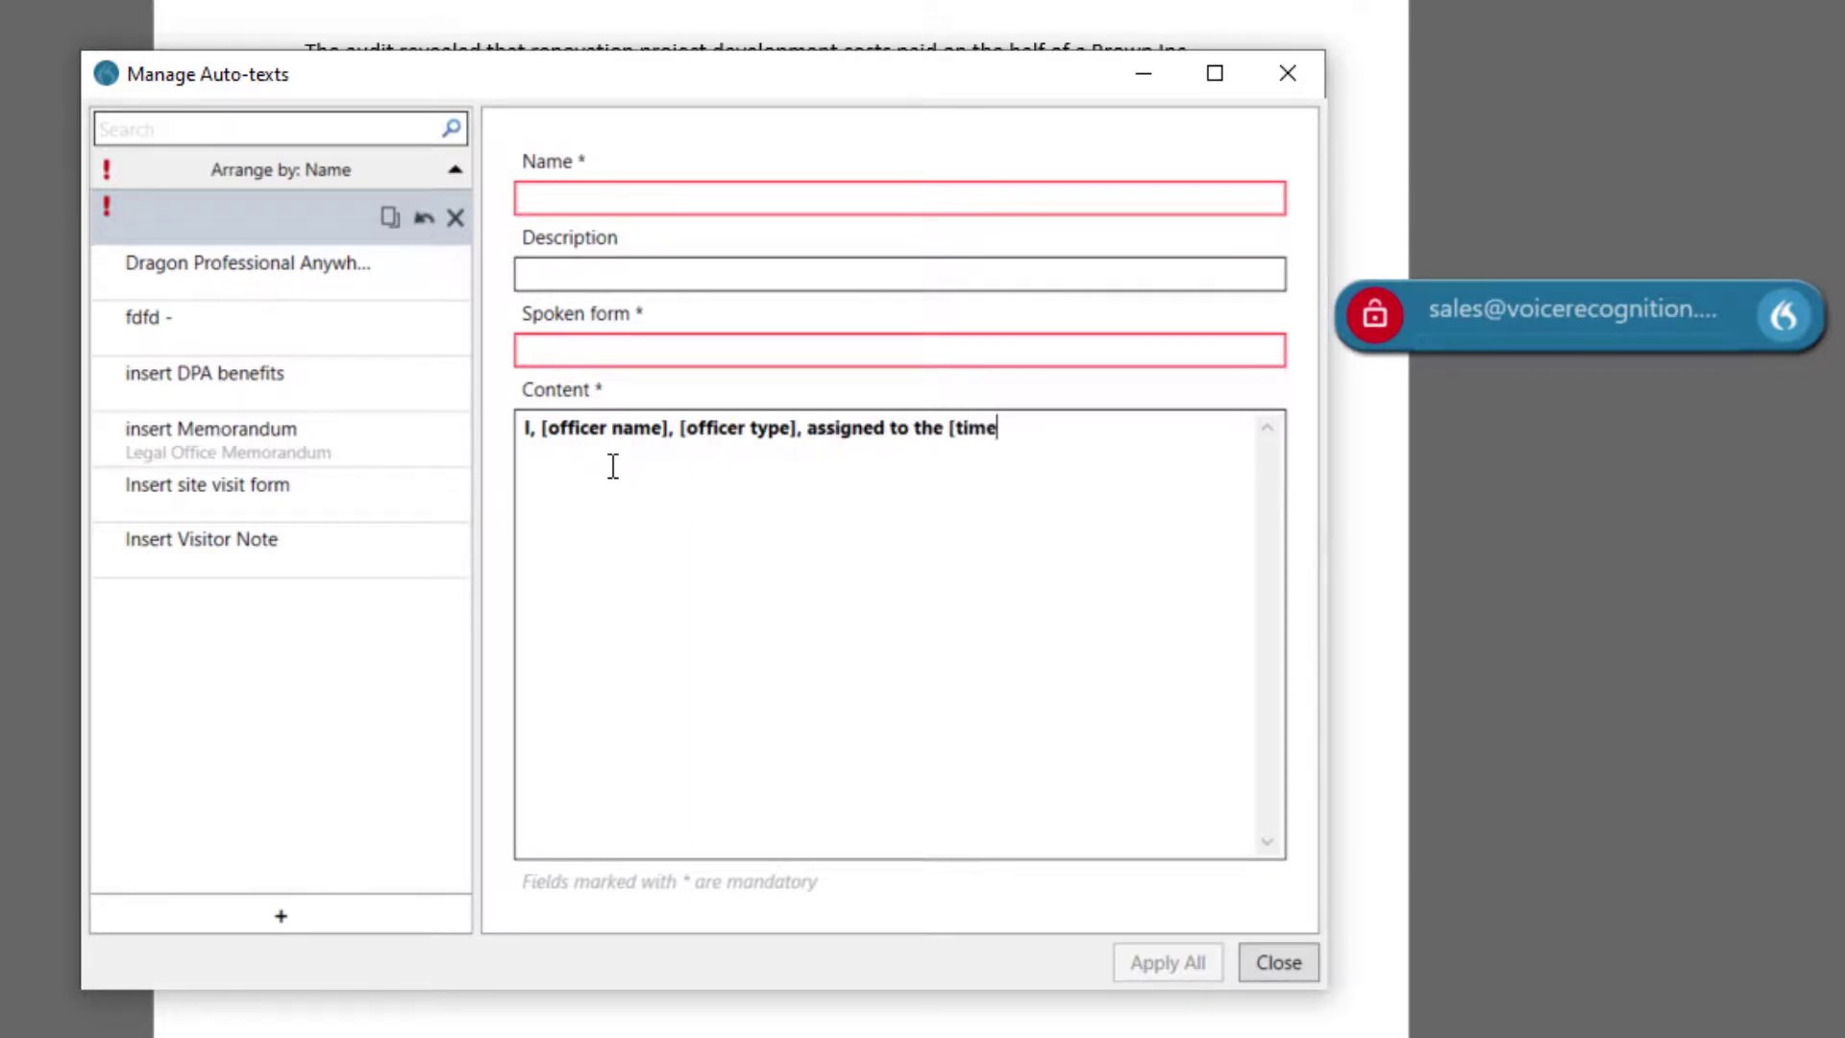
{"action": "type", "text": "] to [time] shift"}
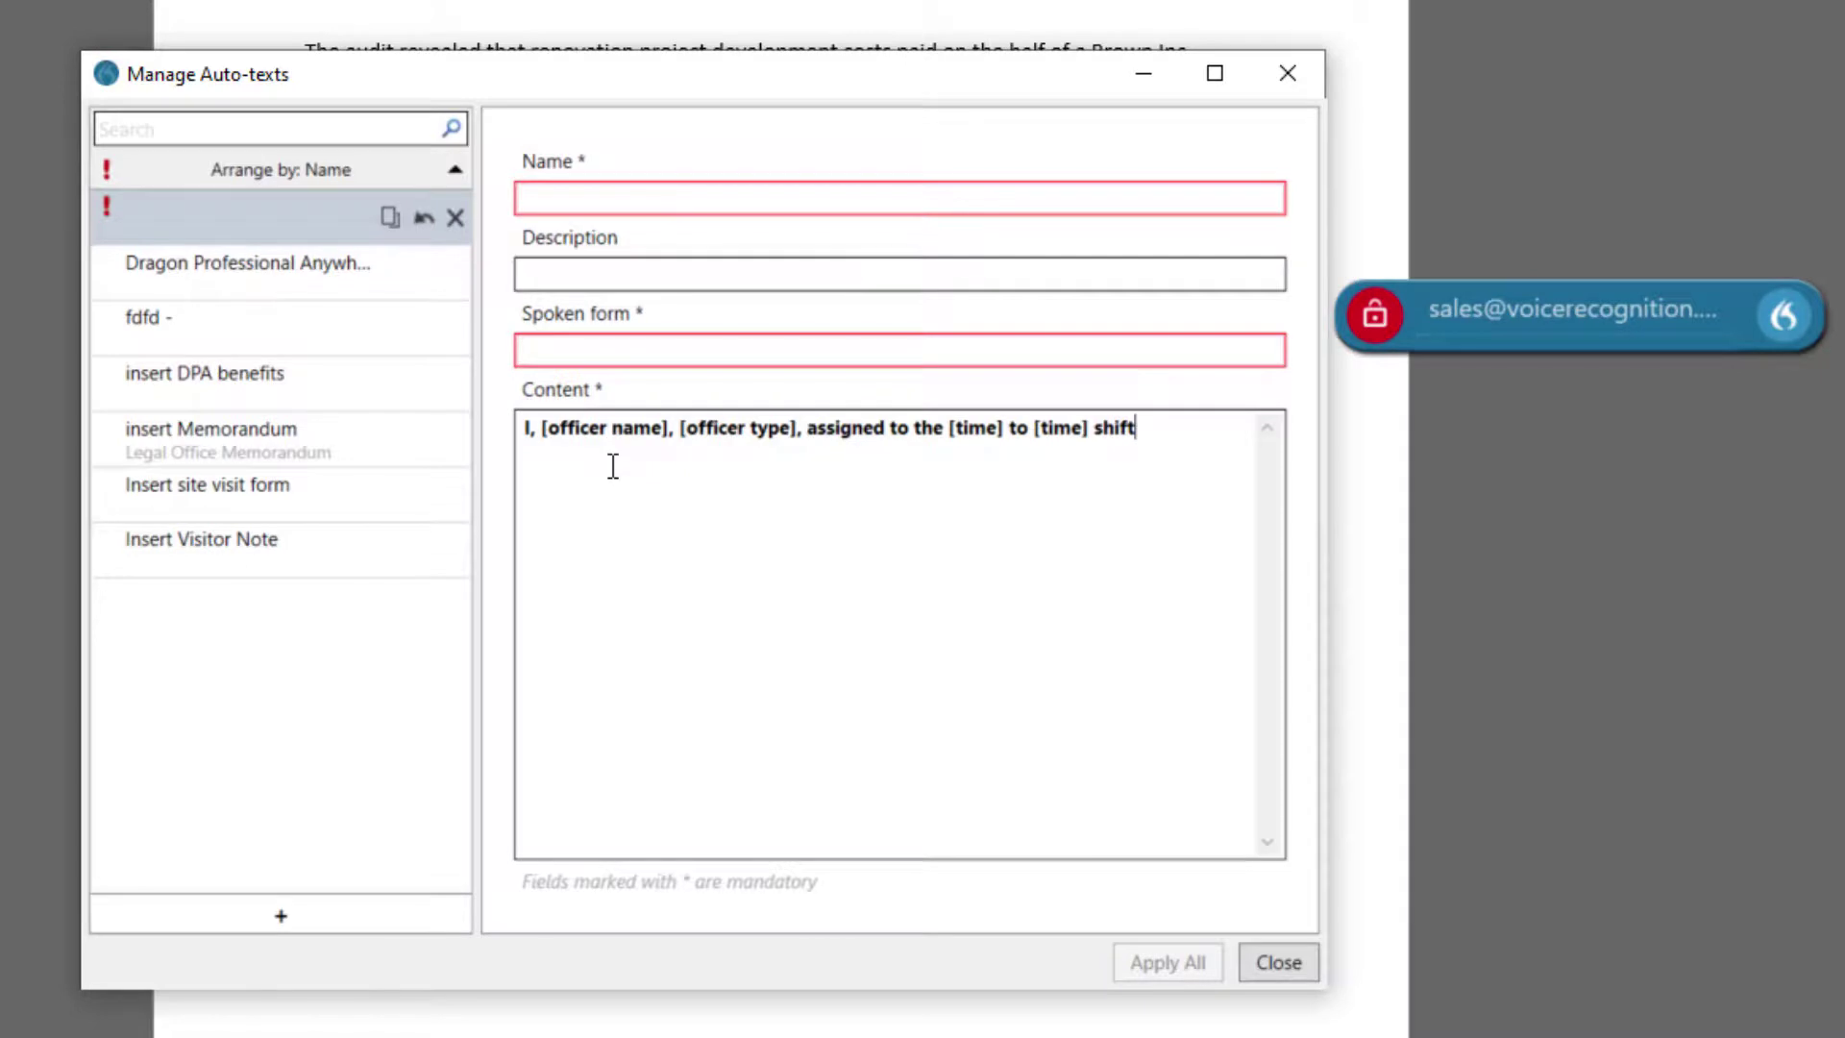
{"action": "type", "text": ", operating marked"}
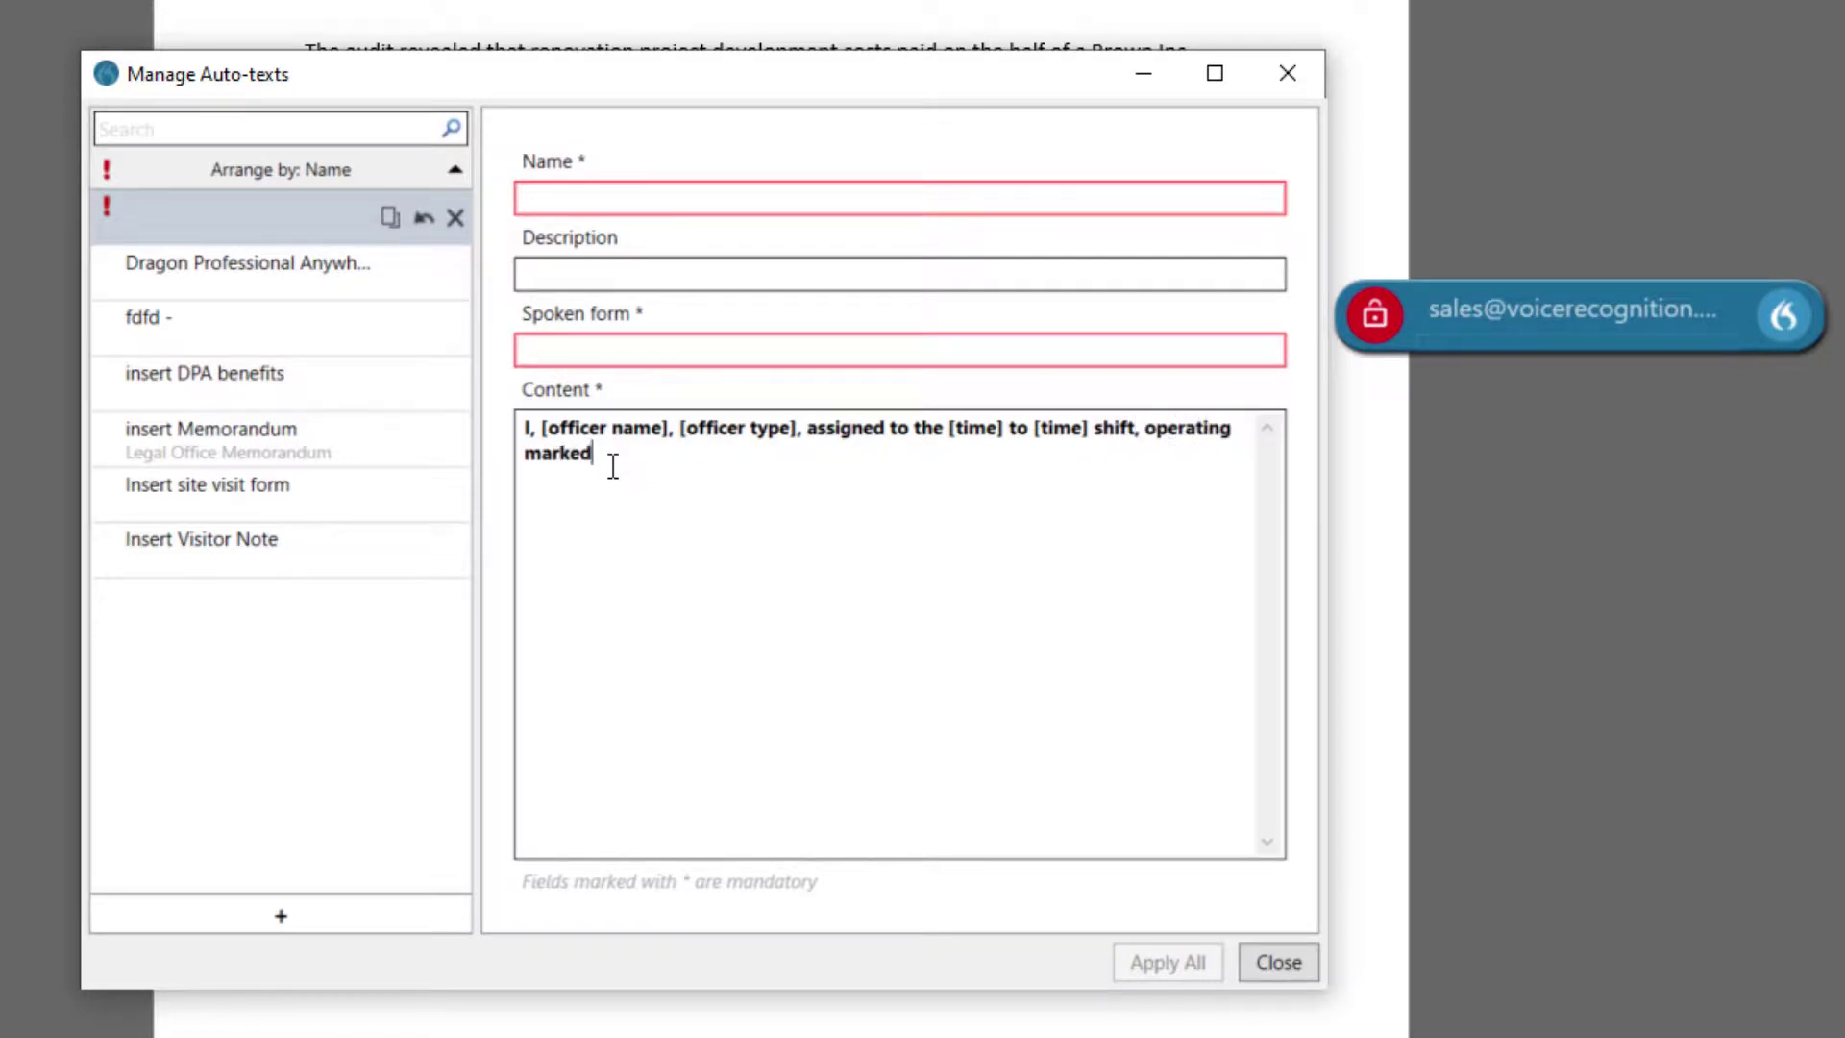
{"action": "type", "text": " cruised number [number]"}
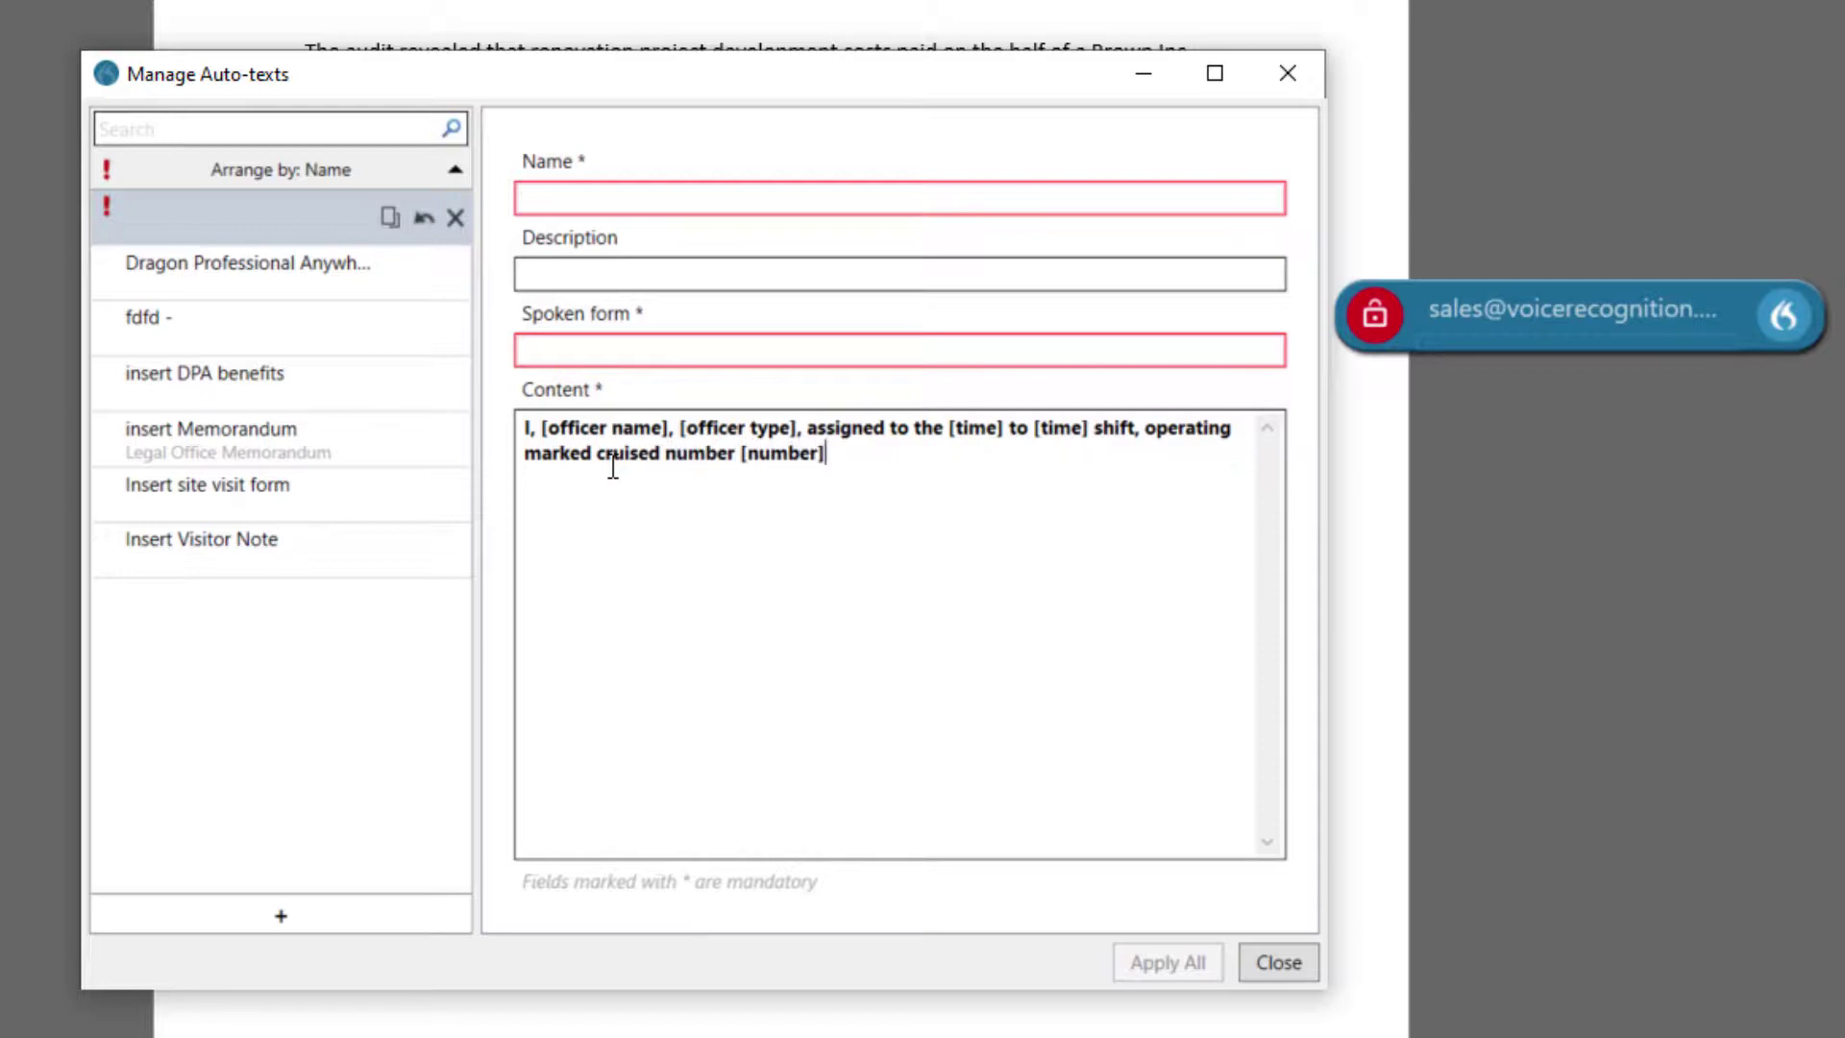
{"action": "type", "text": ", have made the follow"}
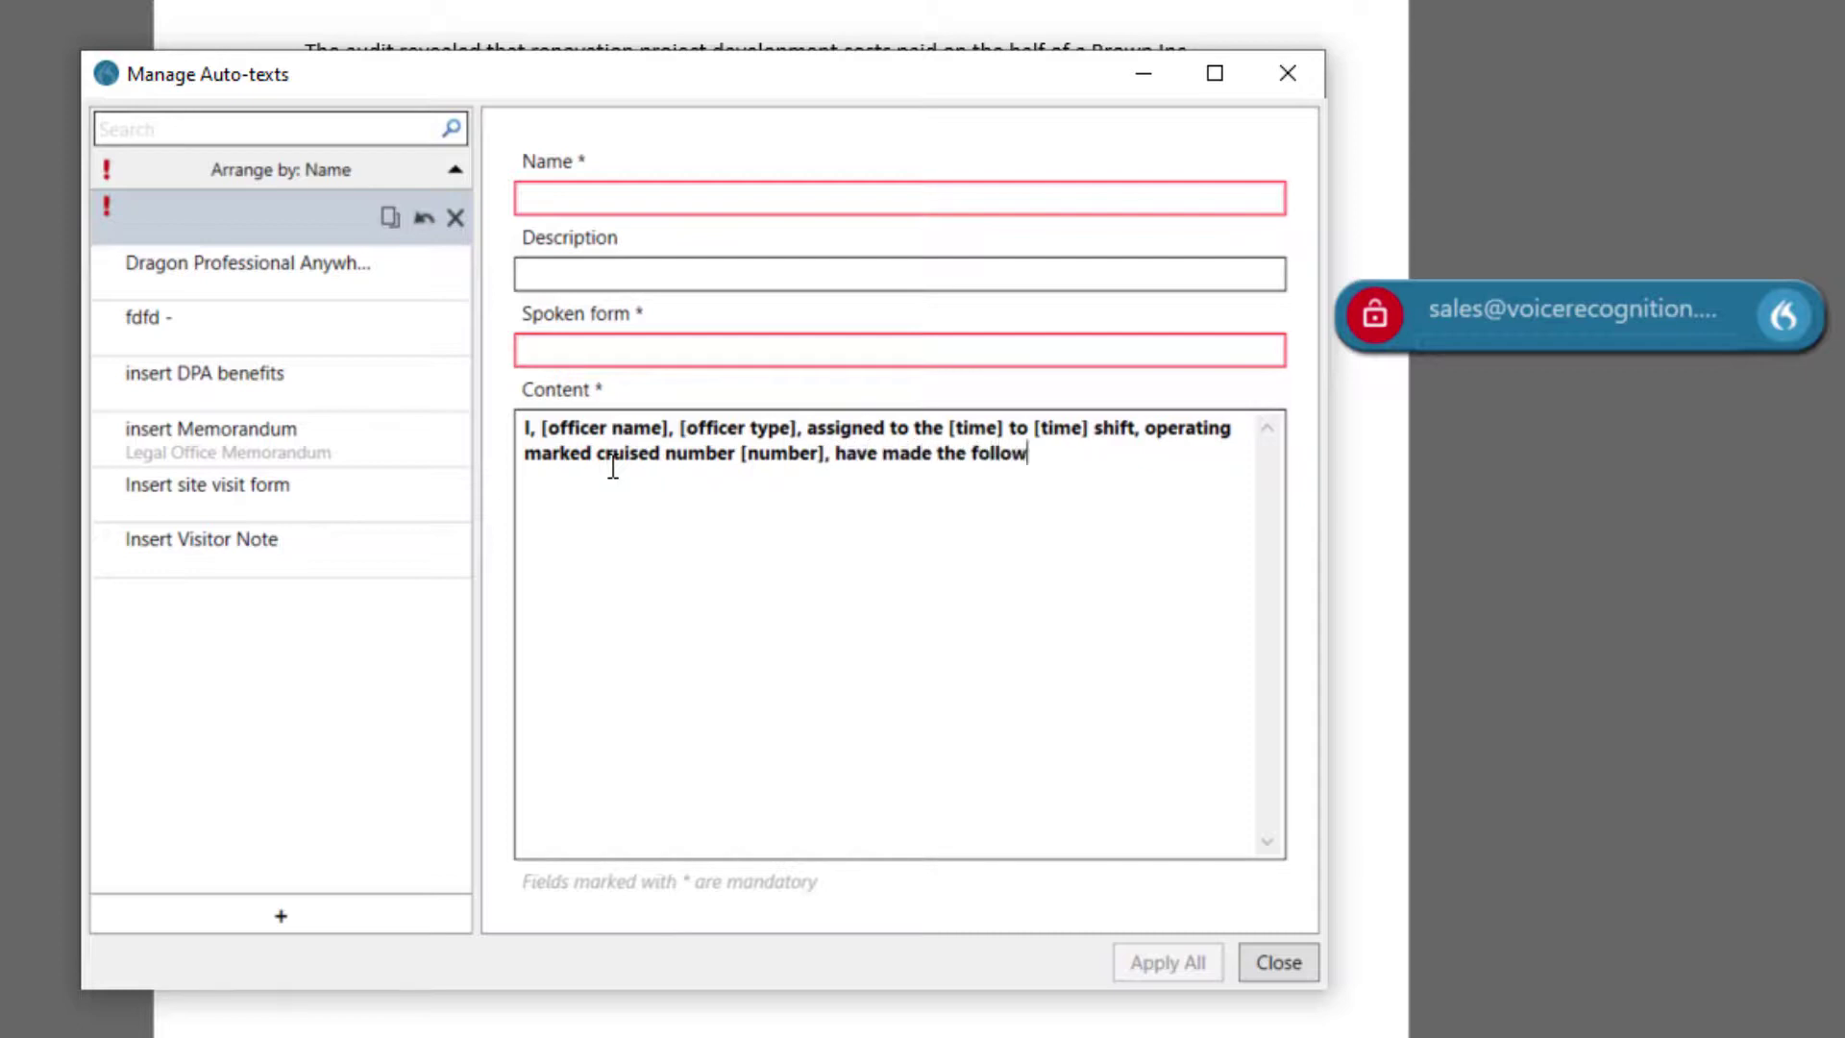
{"action": "type", "text": "ing observations:"}
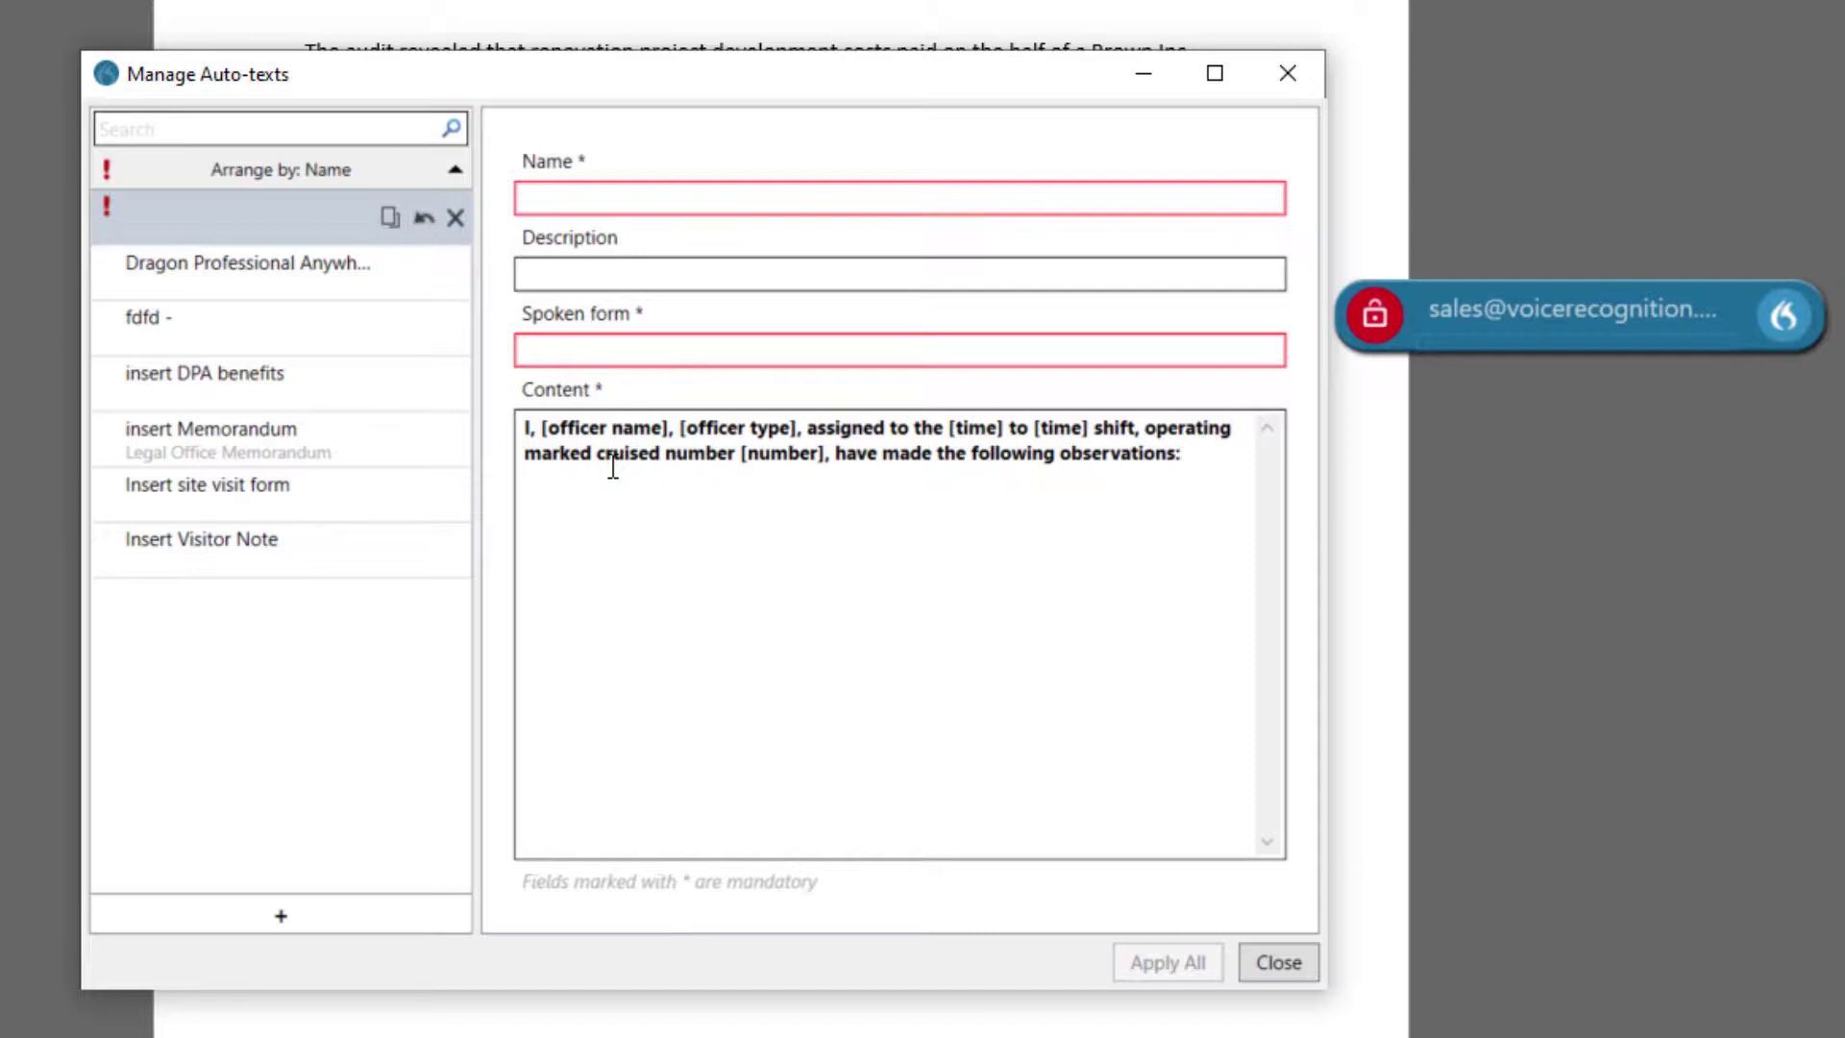
Name the auto-text 'Patrol form' with spoken form 'insert patrol form', apply, and close the manager.
{"action": "left_click", "coordinate": [597, 196]}
{"action": "type", "text": "Patr"}
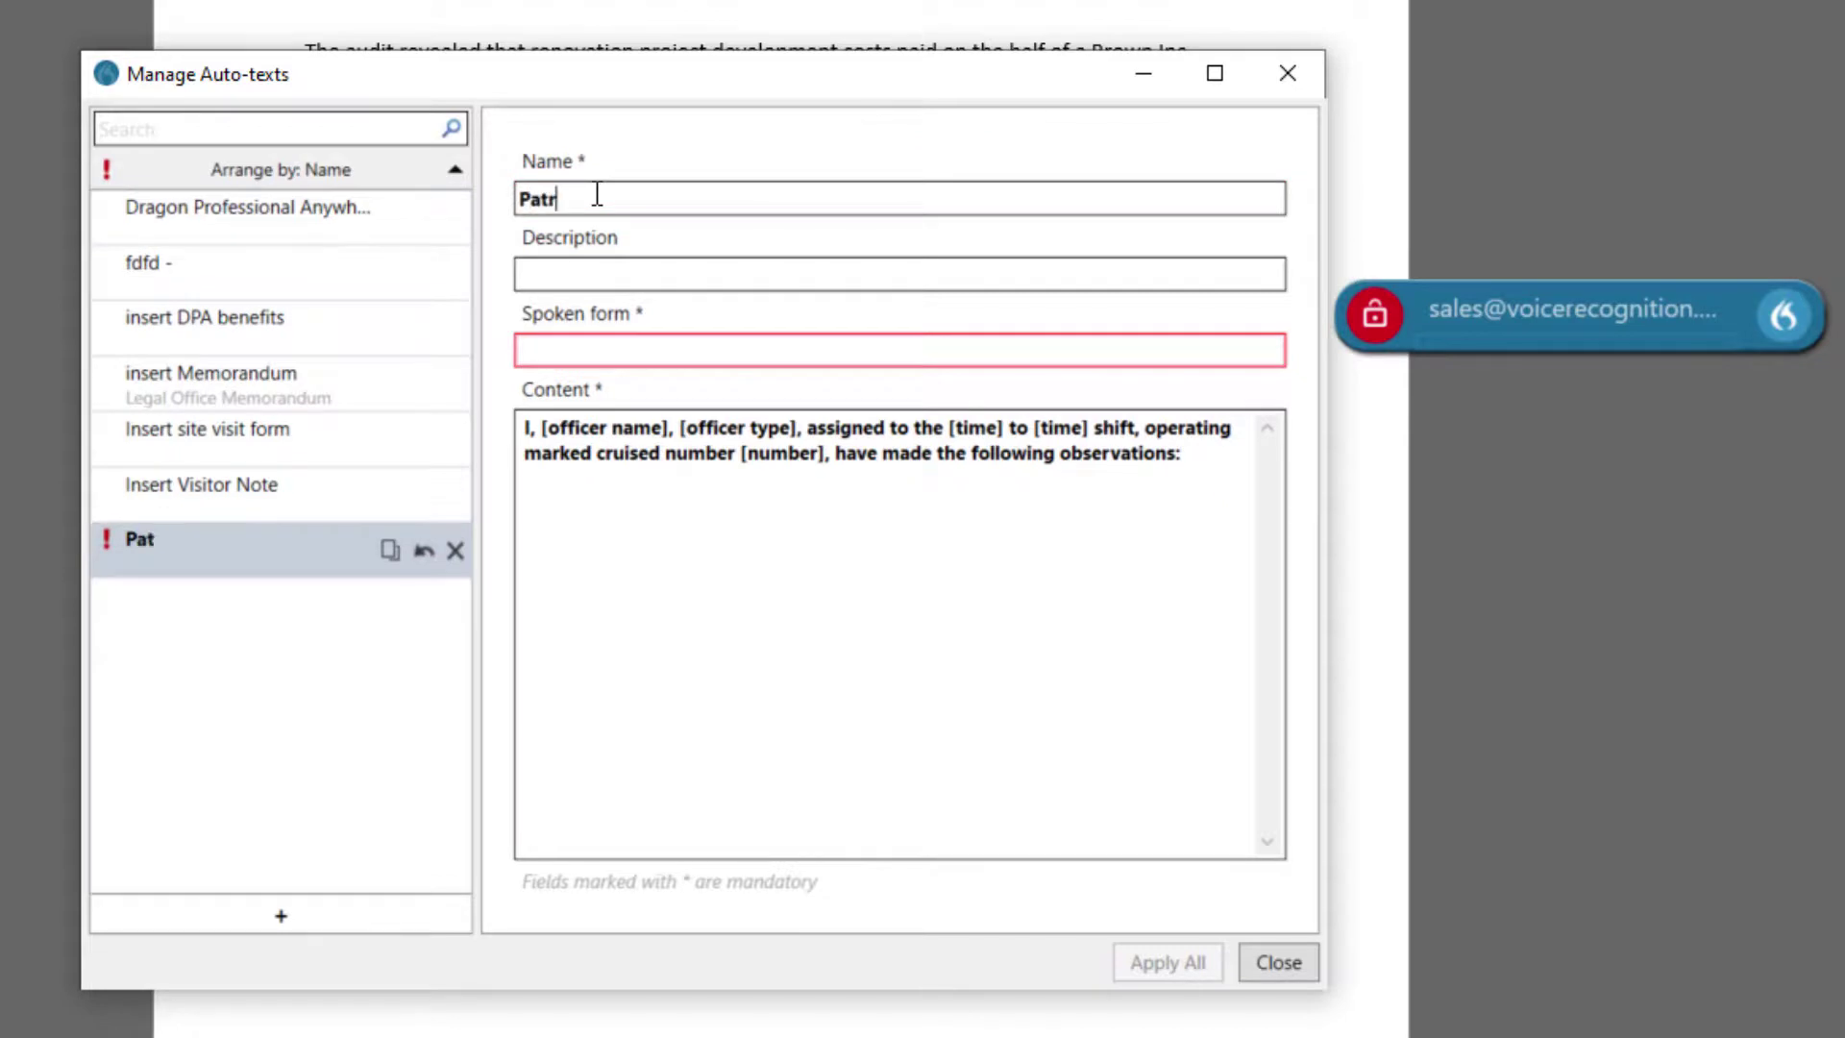
{"action": "type", "text": "ol form"}
{"action": "left_click", "coordinate": [608, 351]}
{"action": "type", "text": "insert patro"}
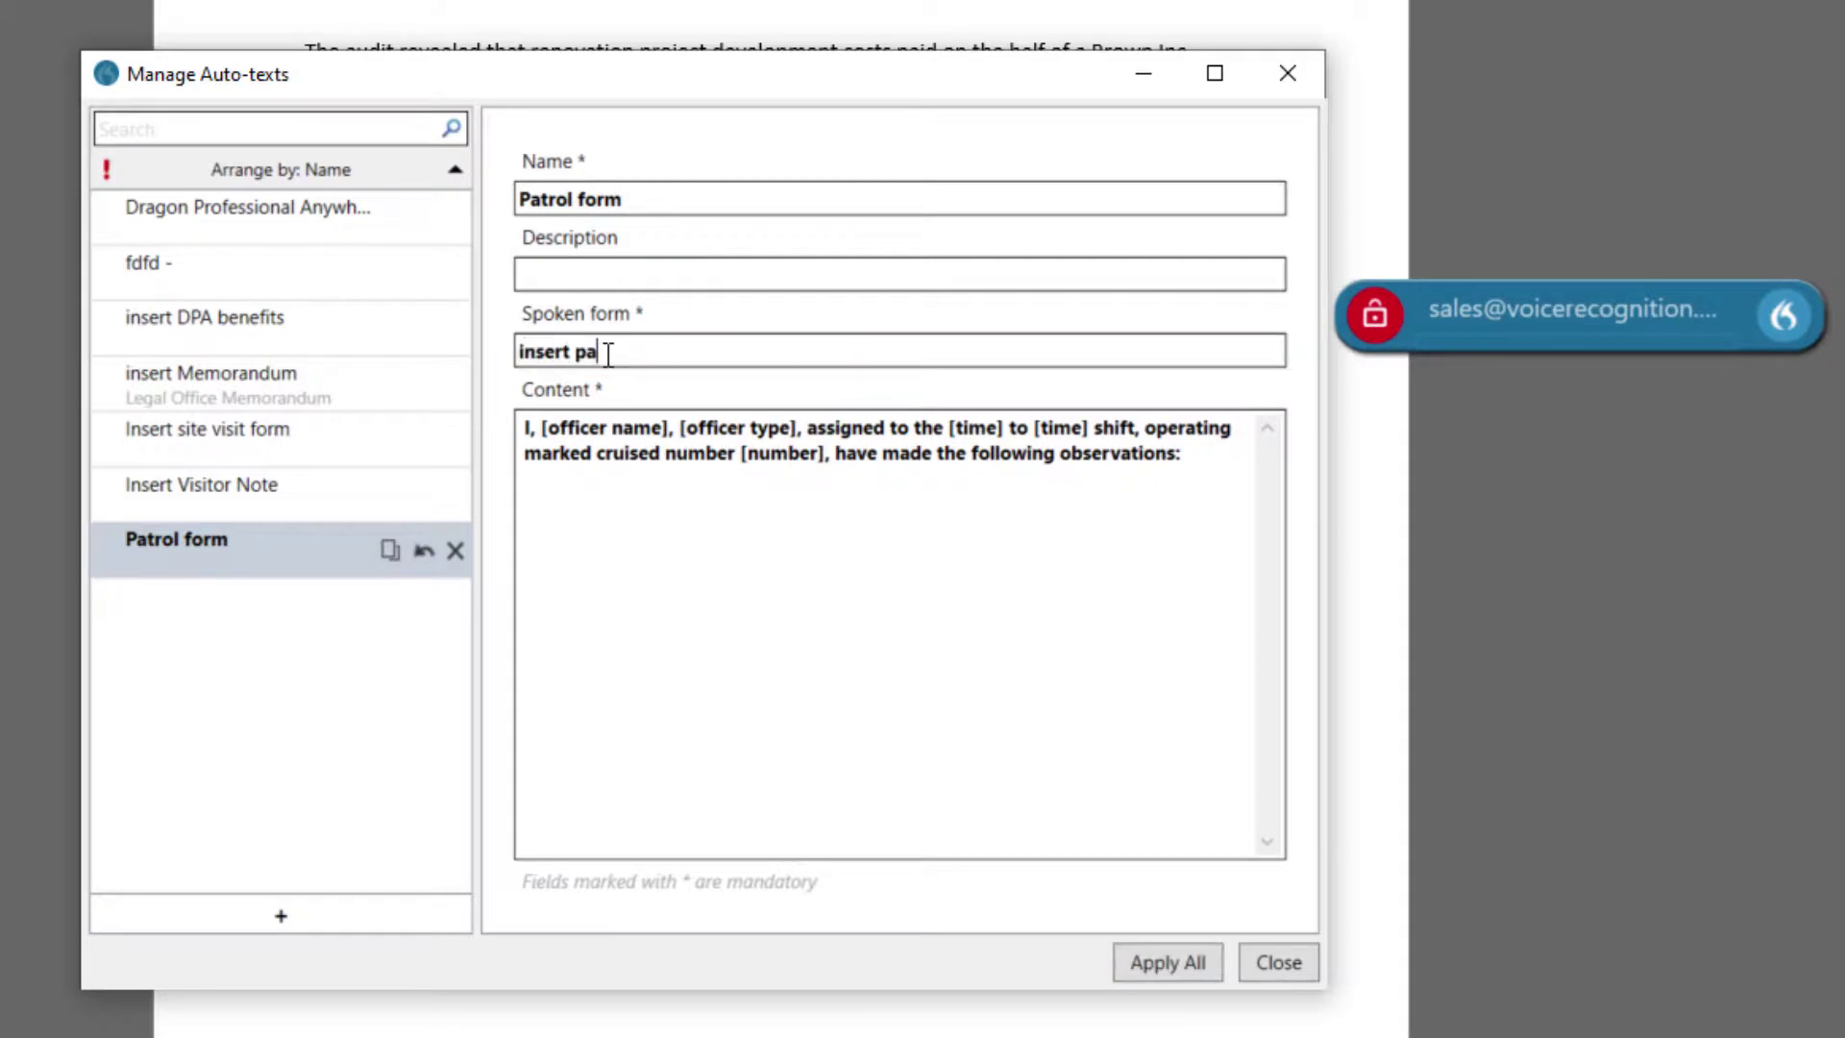
{"action": "type", "text": "l form"}
{"action": "left_click", "coordinate": [1163, 962]}
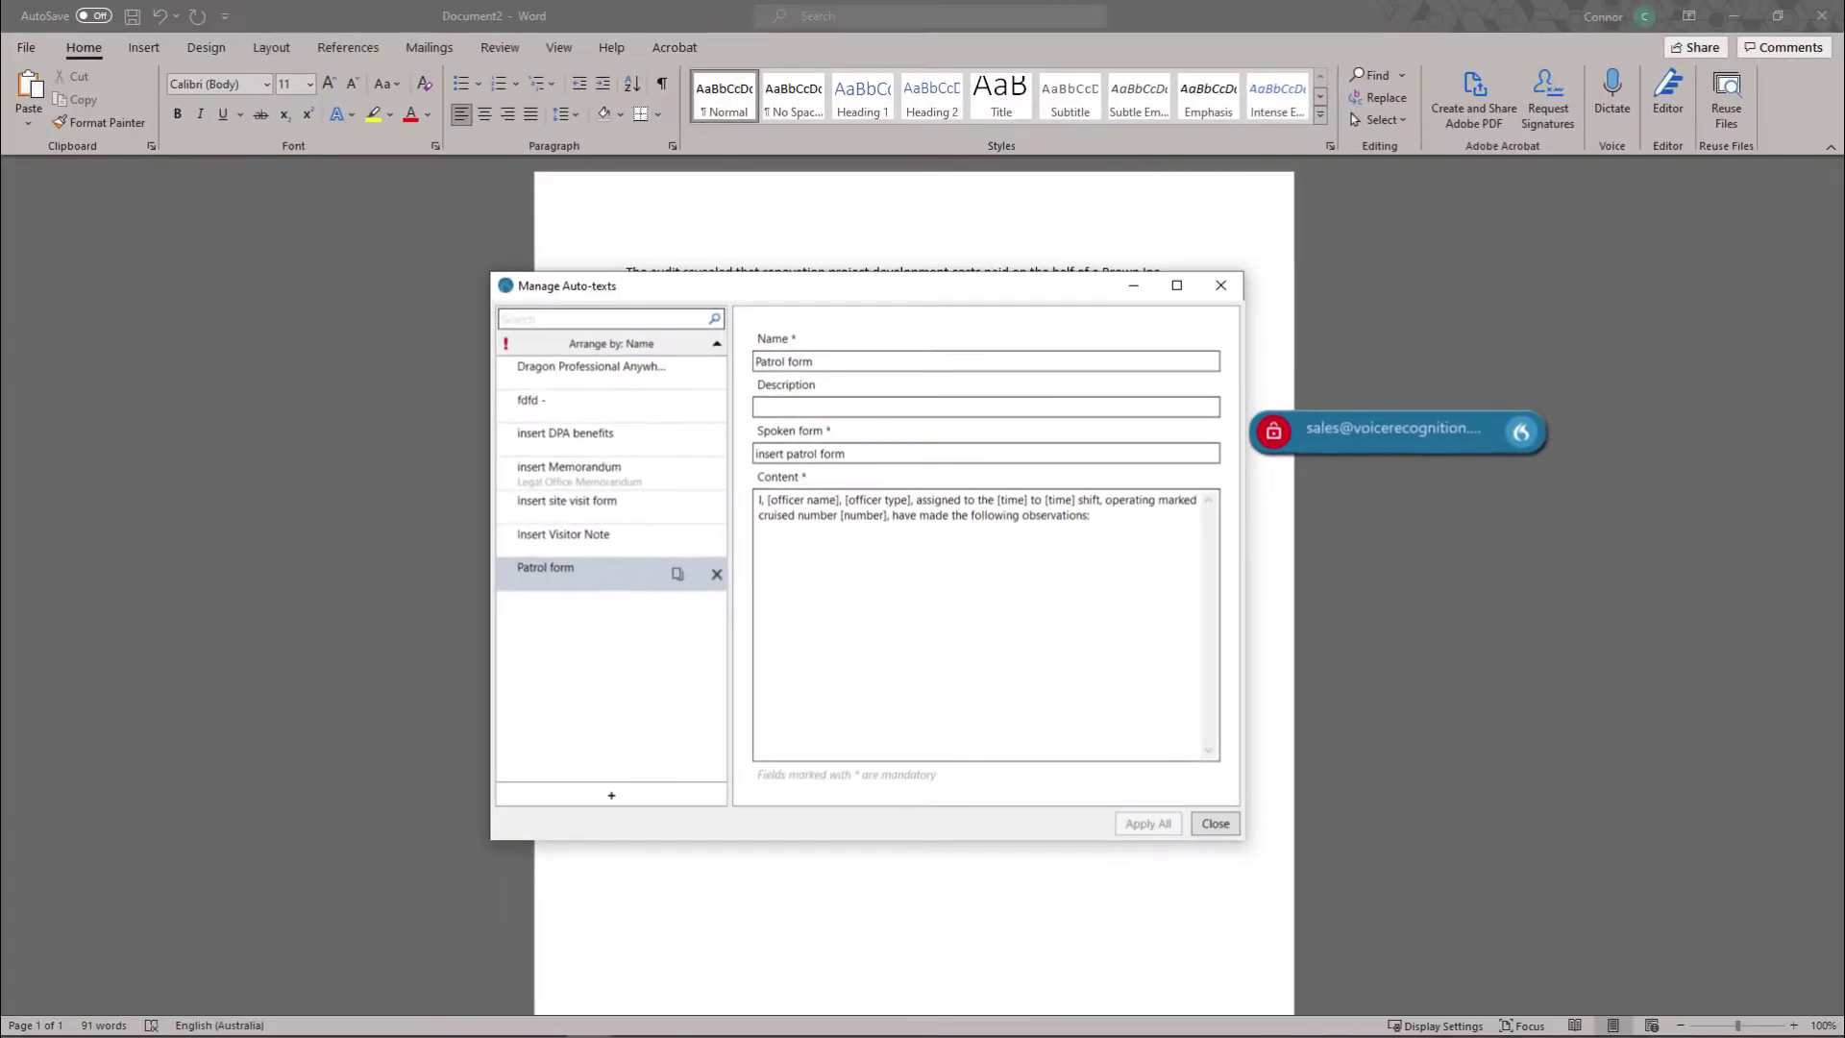
{"action": "left_click", "coordinate": [1212, 823]}
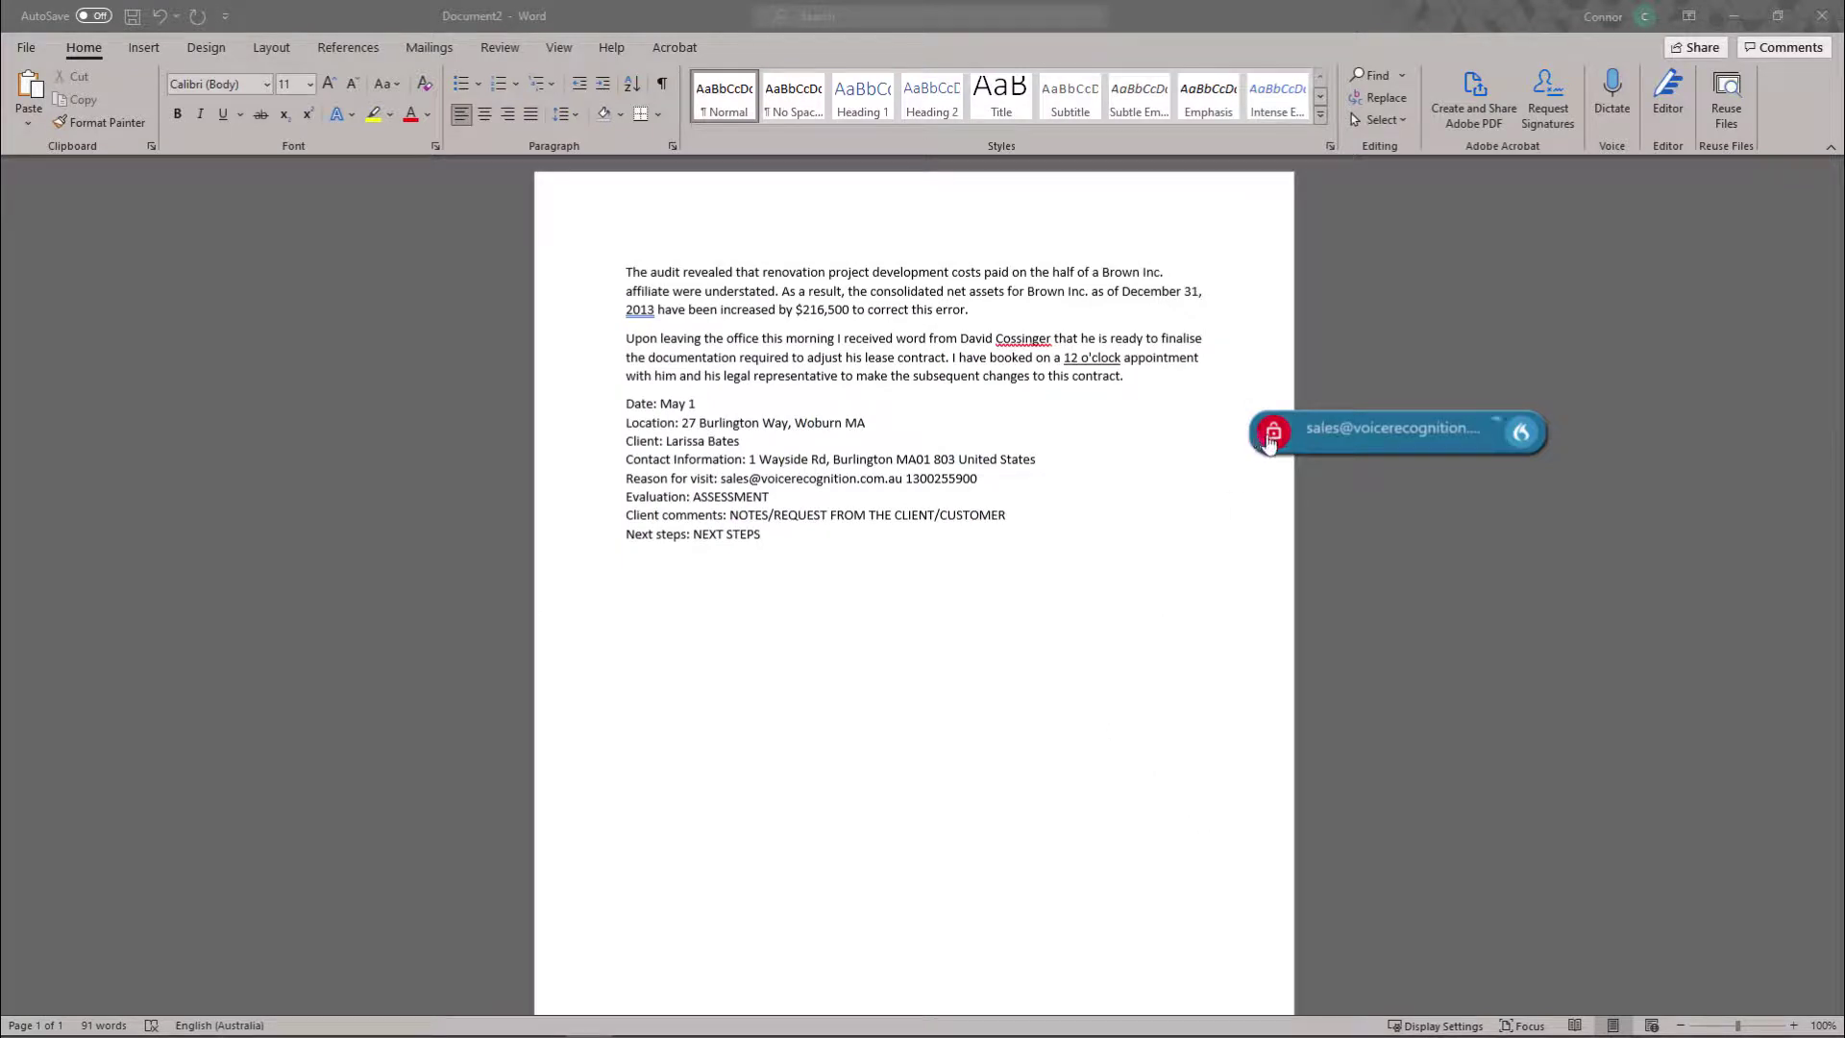
Insert the patrol form by voice, filling in Highway Patrol, 4 PM to midnight shift, number 012.
{"action": "left_click", "coordinate": [1272, 432]}
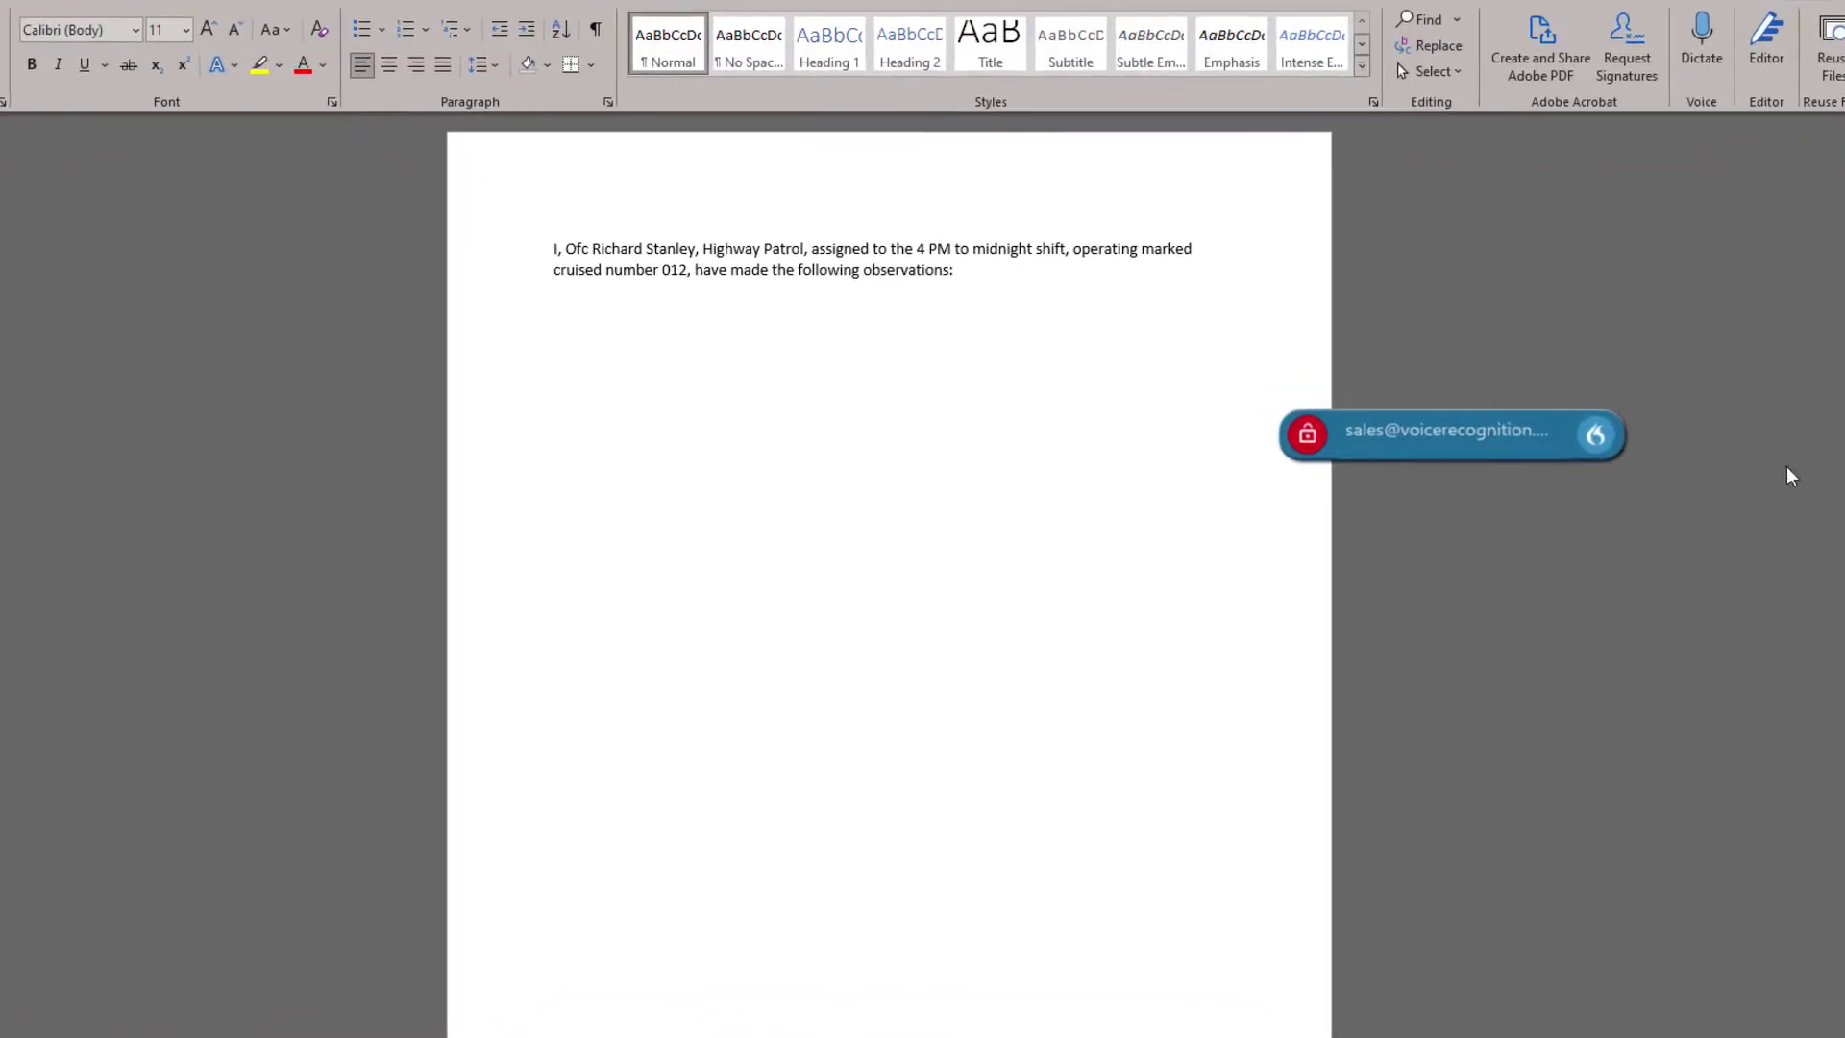
From the Dragon menu, open Manage Step-by-step Commands and add a new blank command.
{"action": "left_click", "coordinate": [1601, 436]}
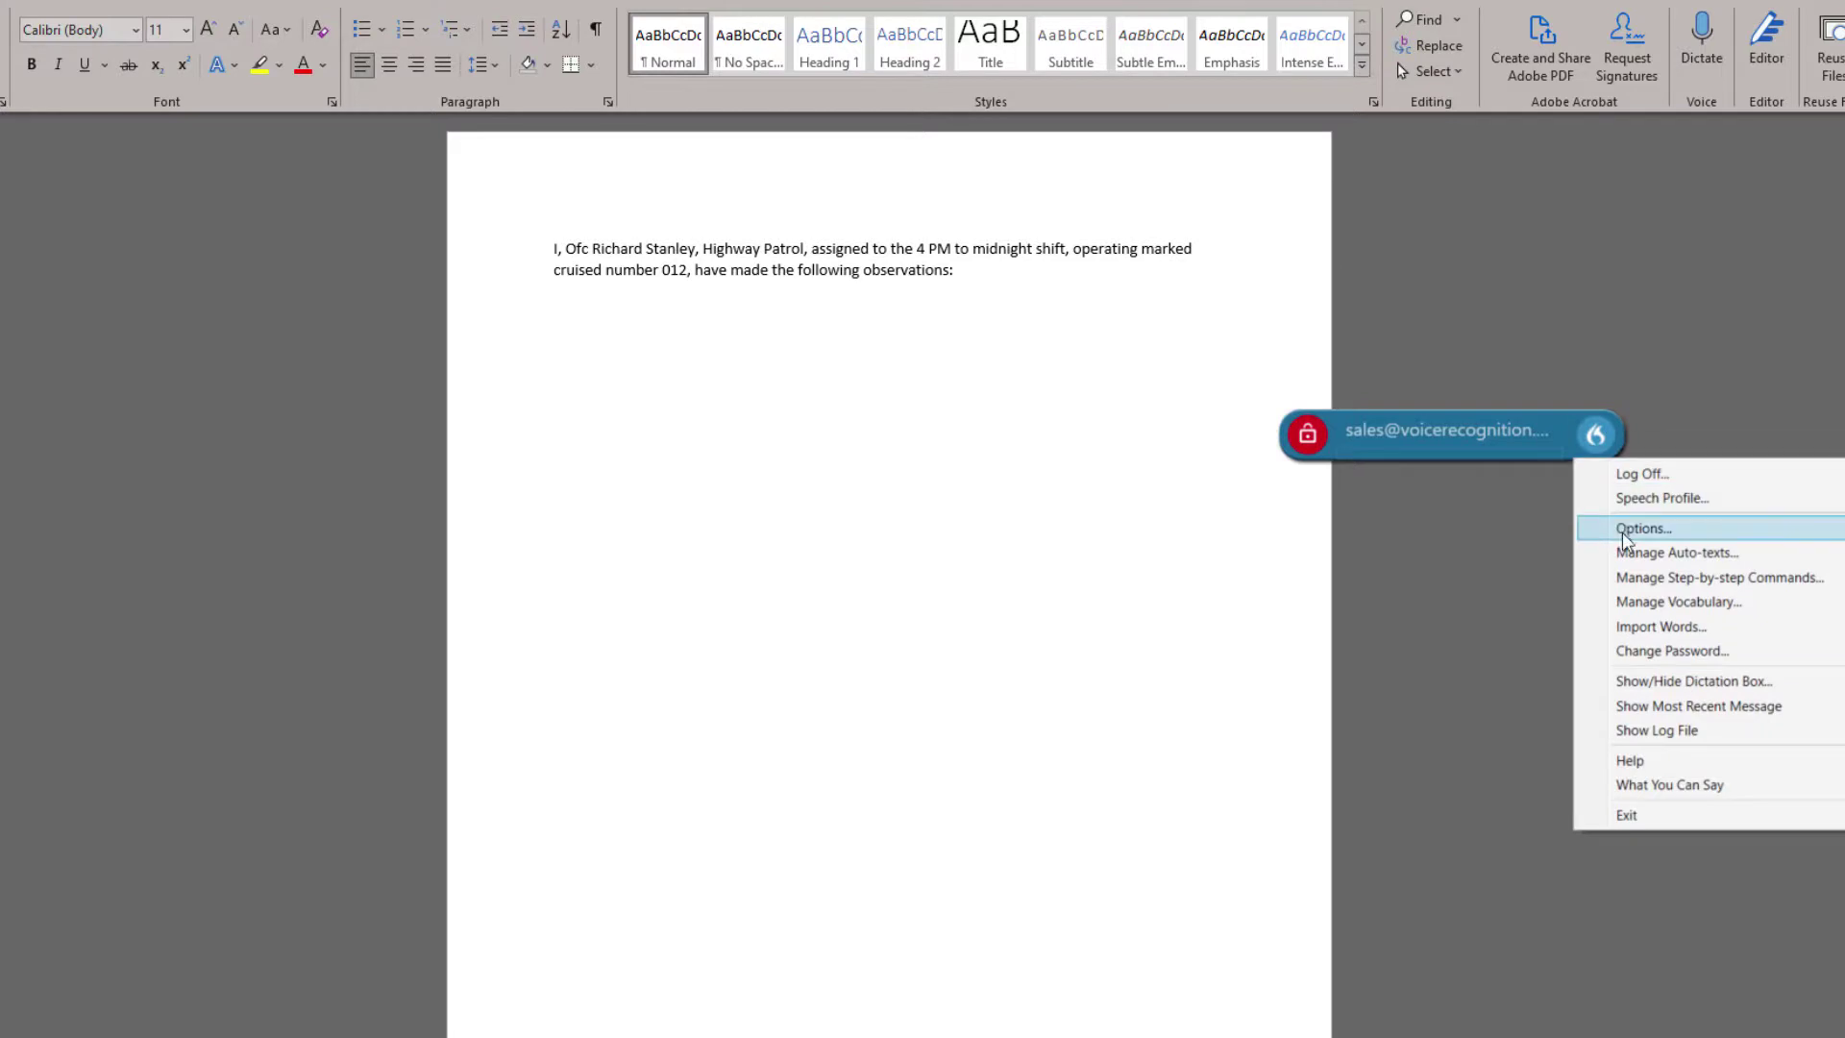
{"action": "left_click", "coordinate": [1671, 577]}
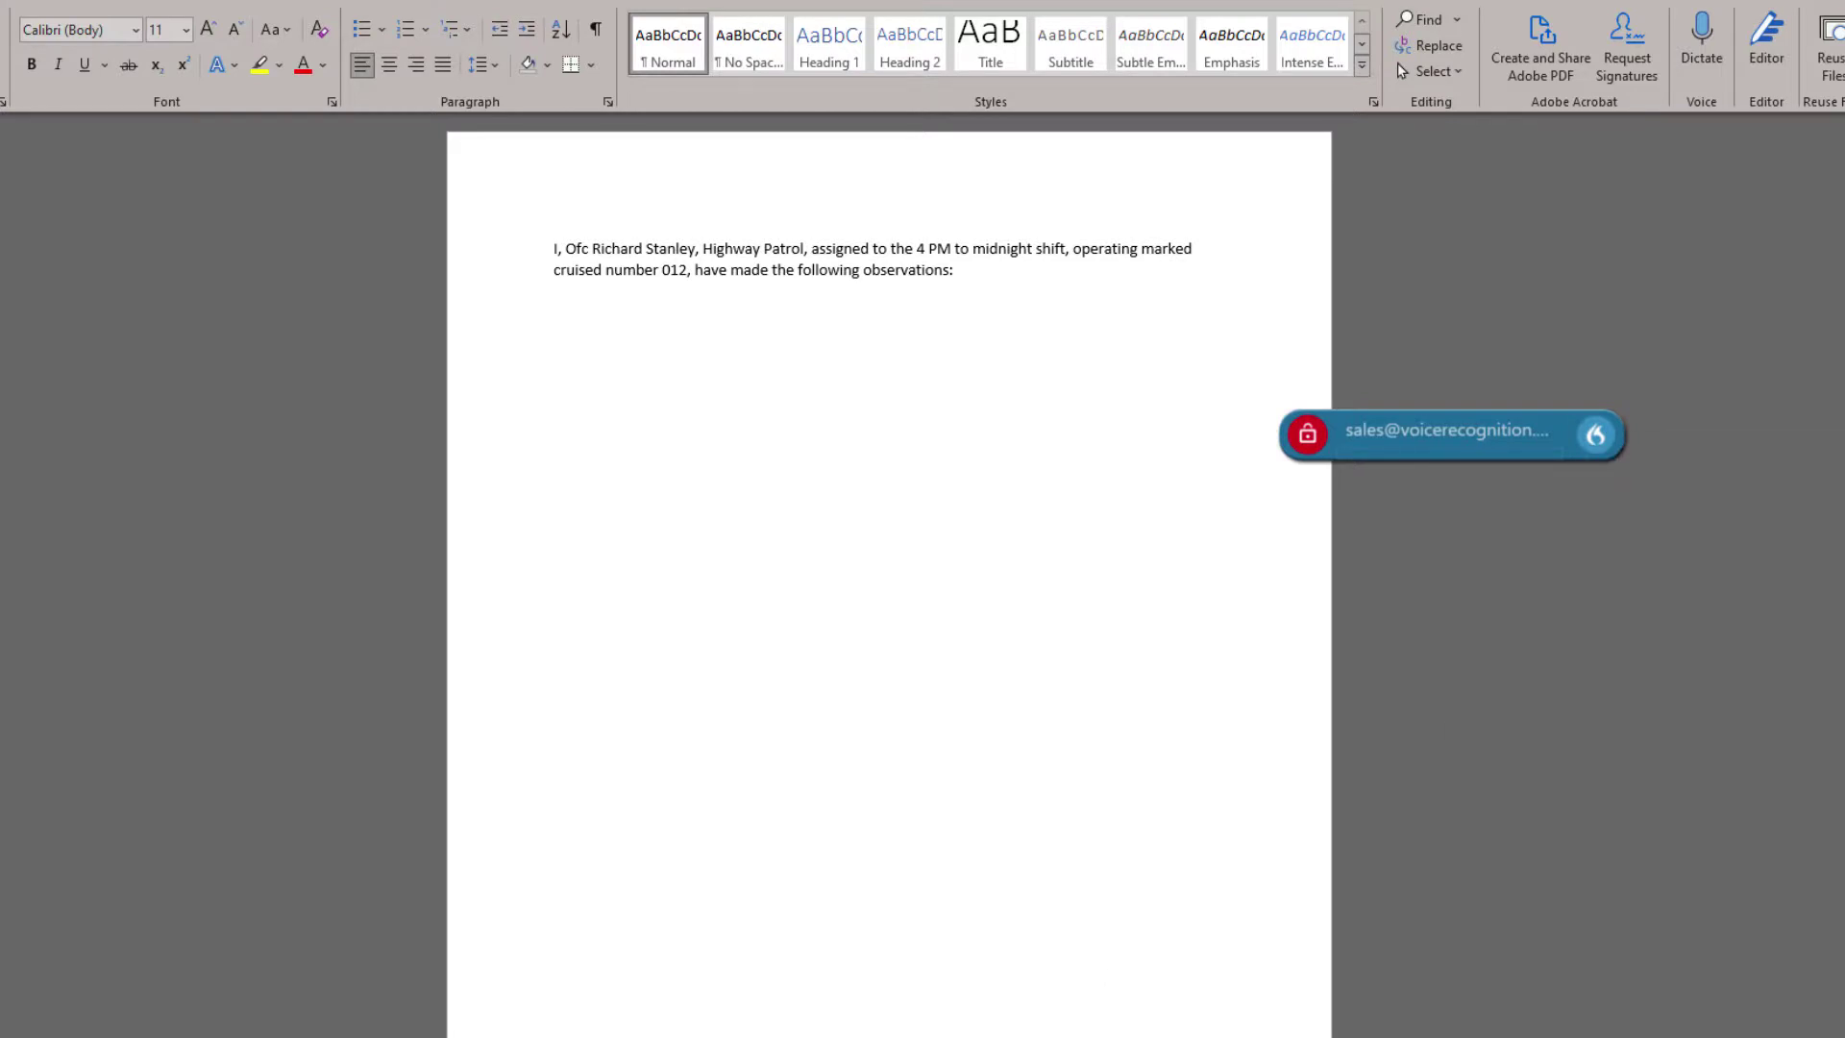
{"action": "left_click_drag", "start_coordinate": [560, 716], "coordinate": [741, 173]}
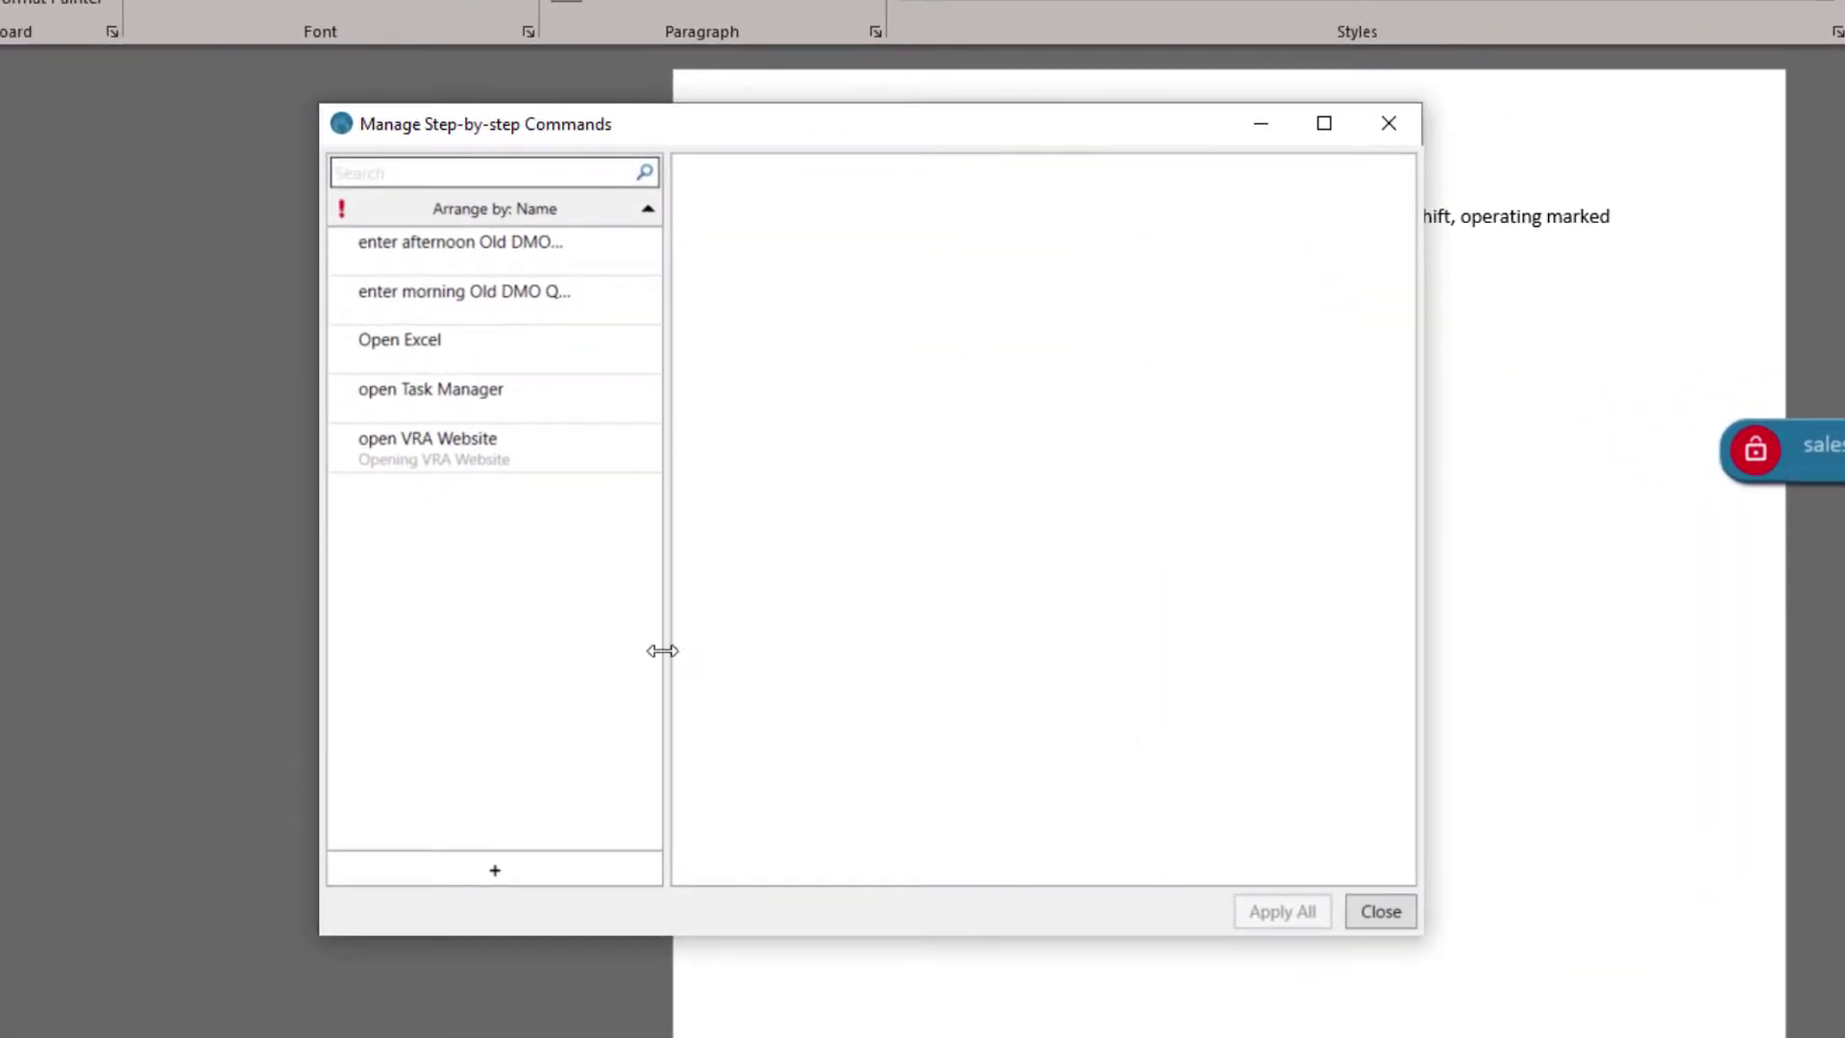
{"action": "left_click", "coordinate": [499, 876]}
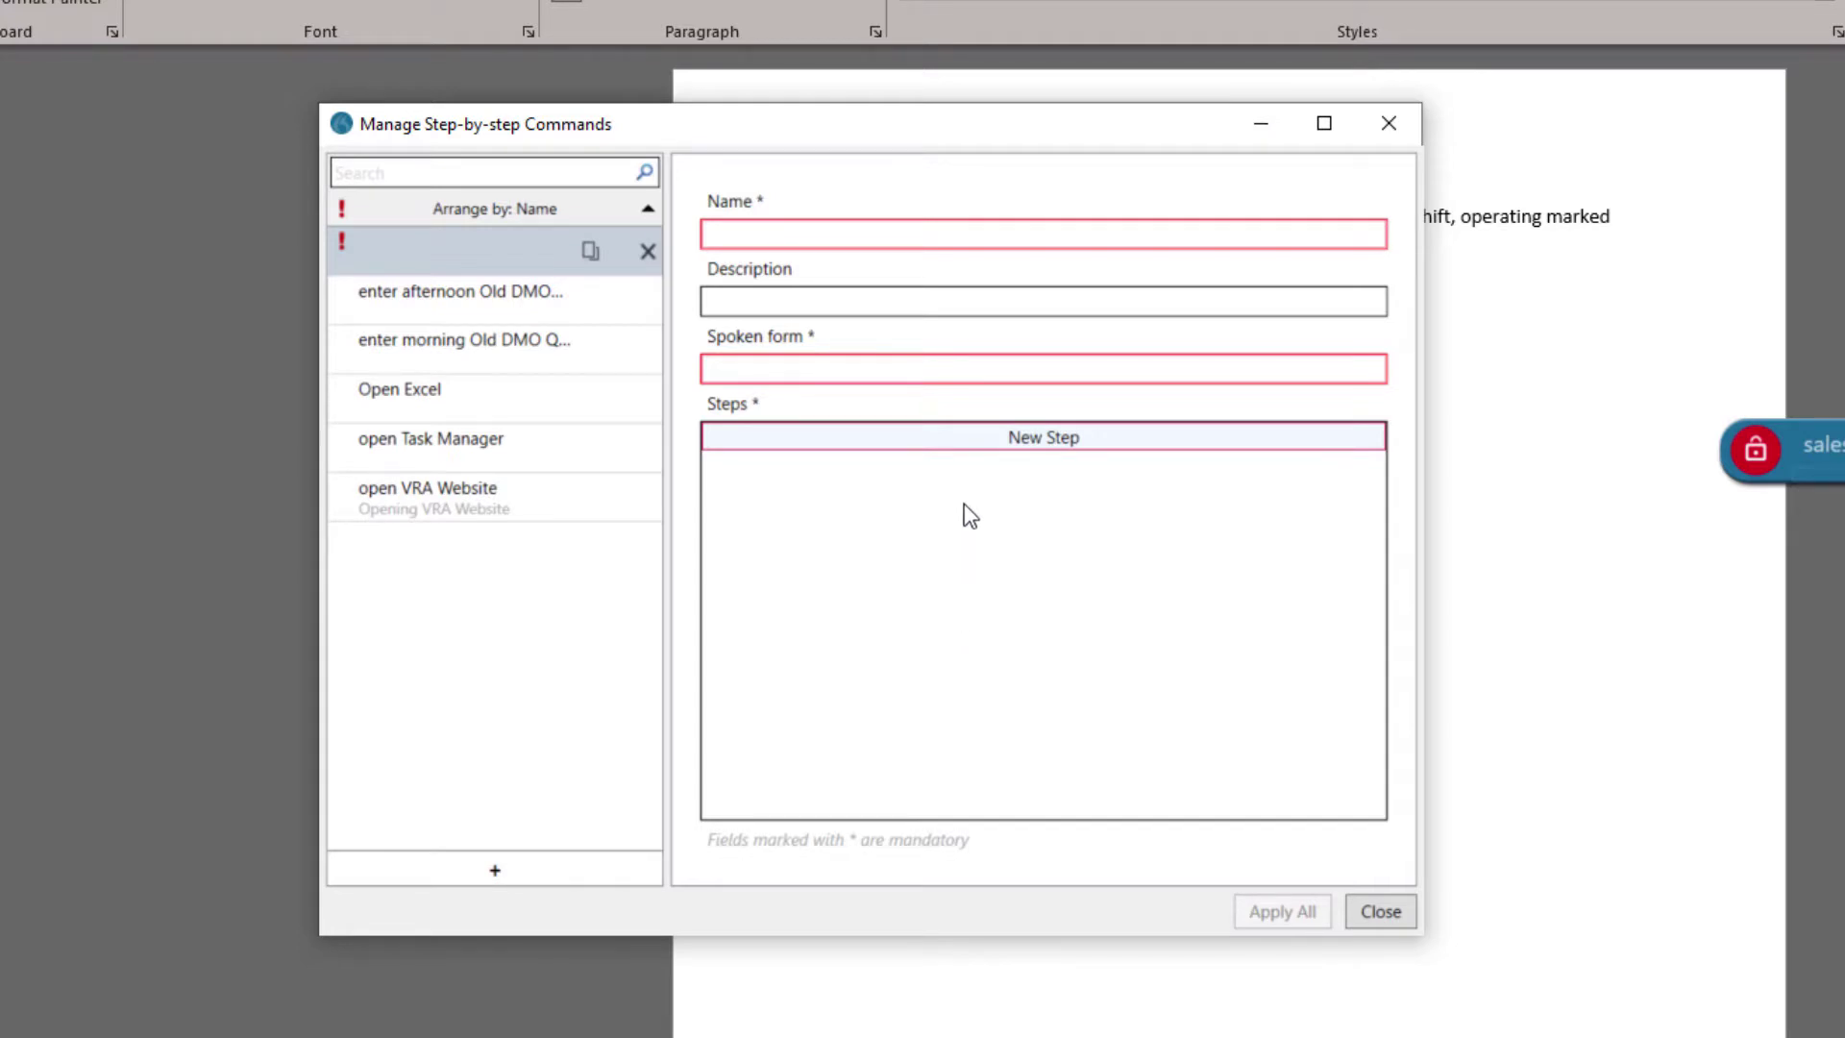
Add a Press Hotkey step for Backspace, name the command 'backspace', and apply.
{"action": "left_click", "coordinate": [973, 450]}
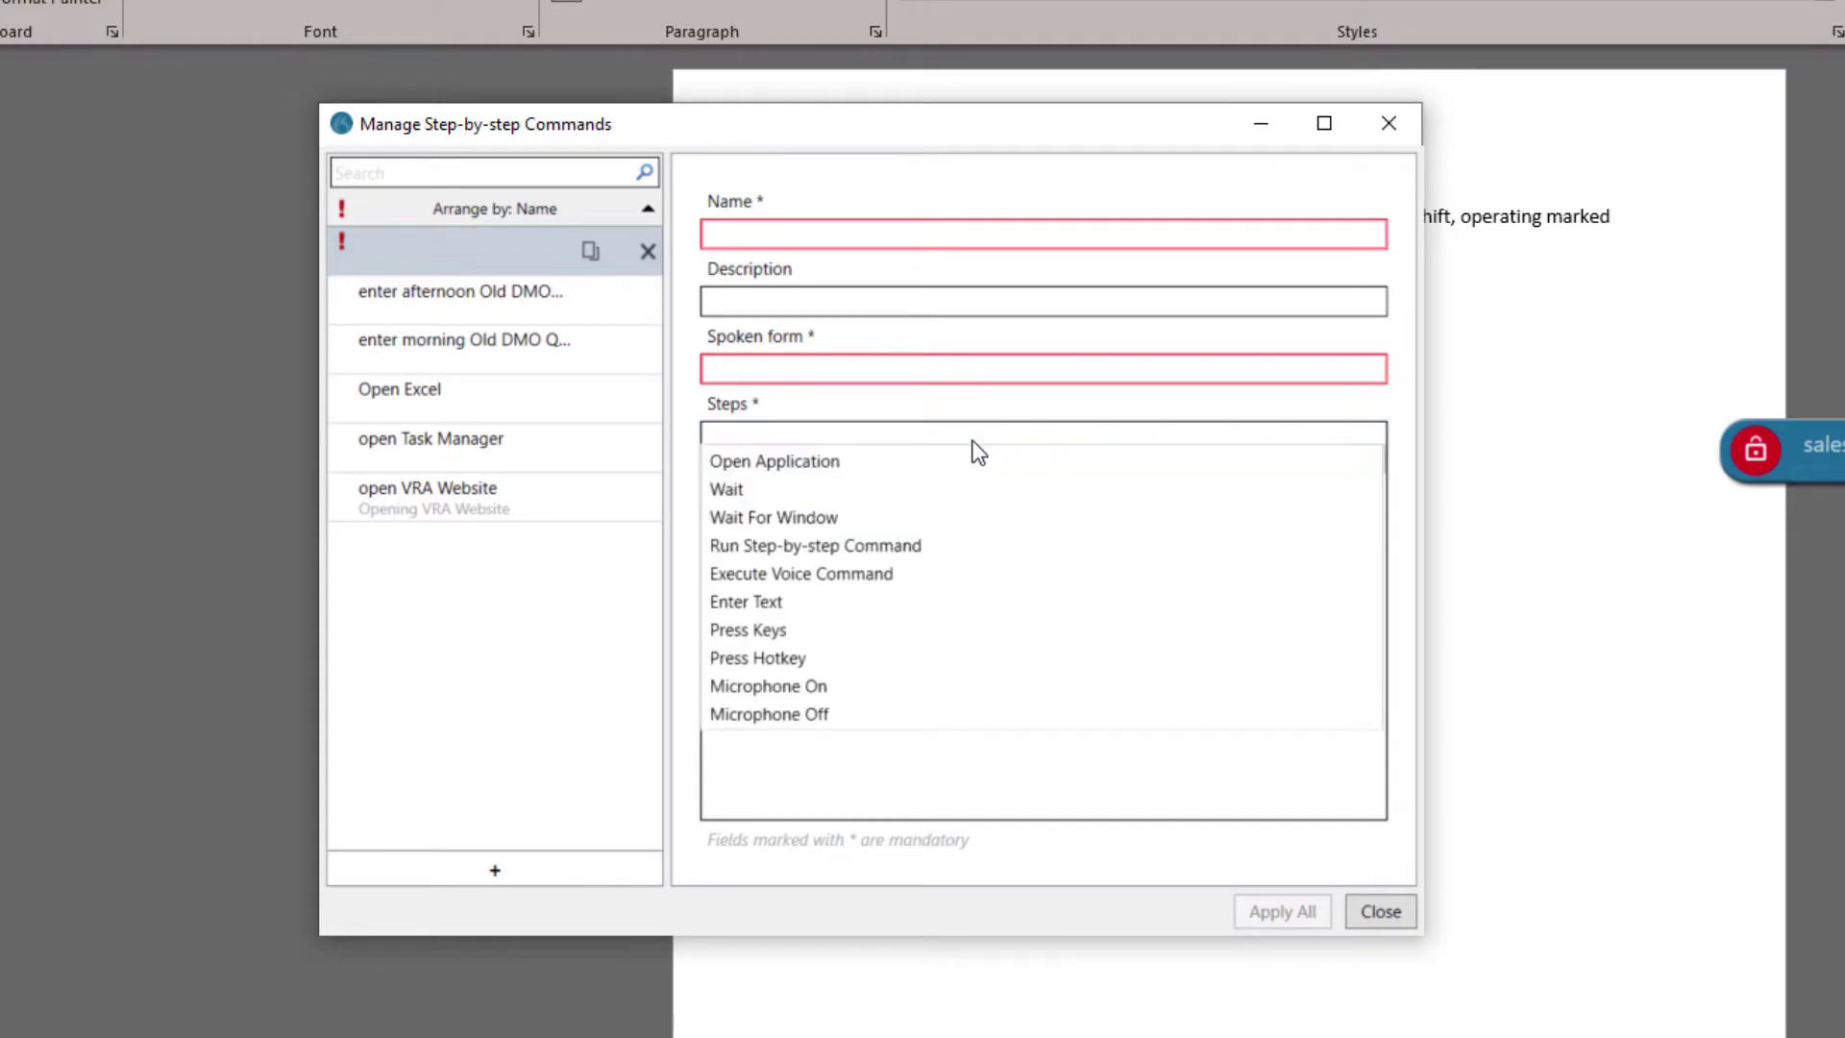
{"action": "left_click", "coordinate": [797, 659]}
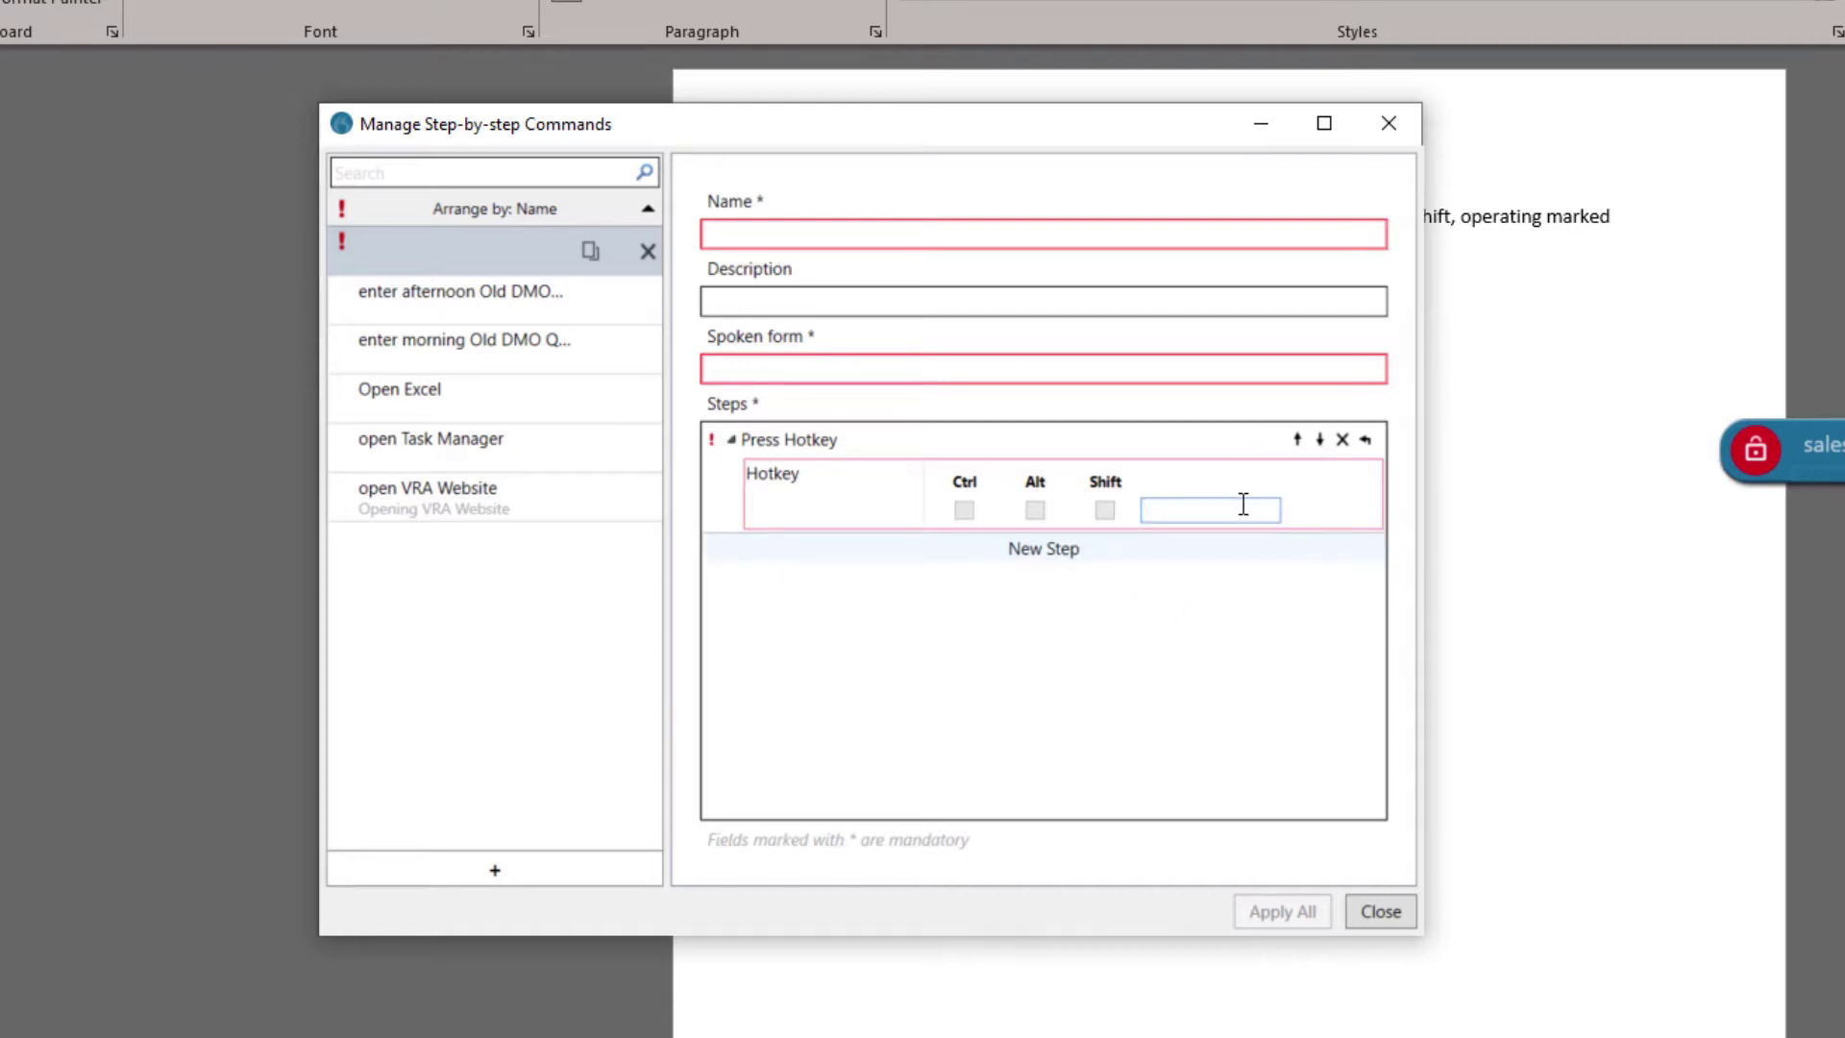
{"action": "key", "text": "BackSpace"}
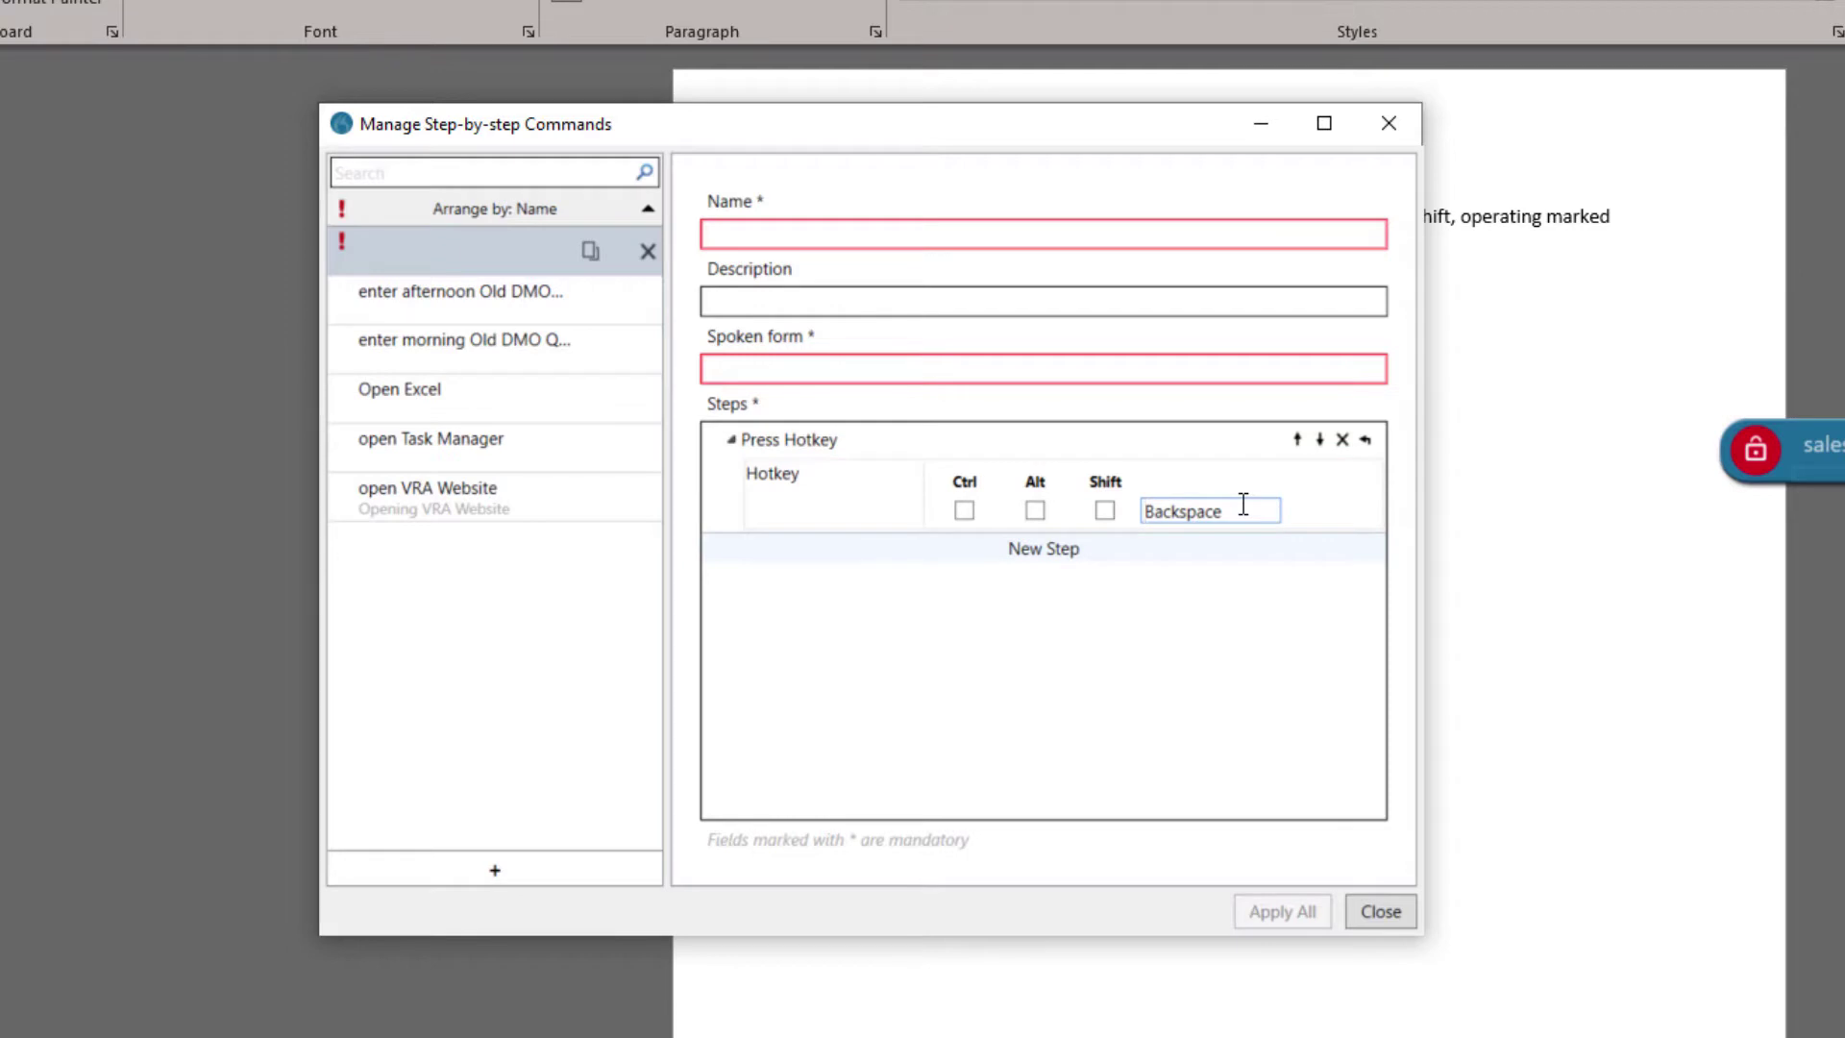
{"action": "left_click", "coordinate": [1002, 235]}
{"action": "type", "text": "backspace"}
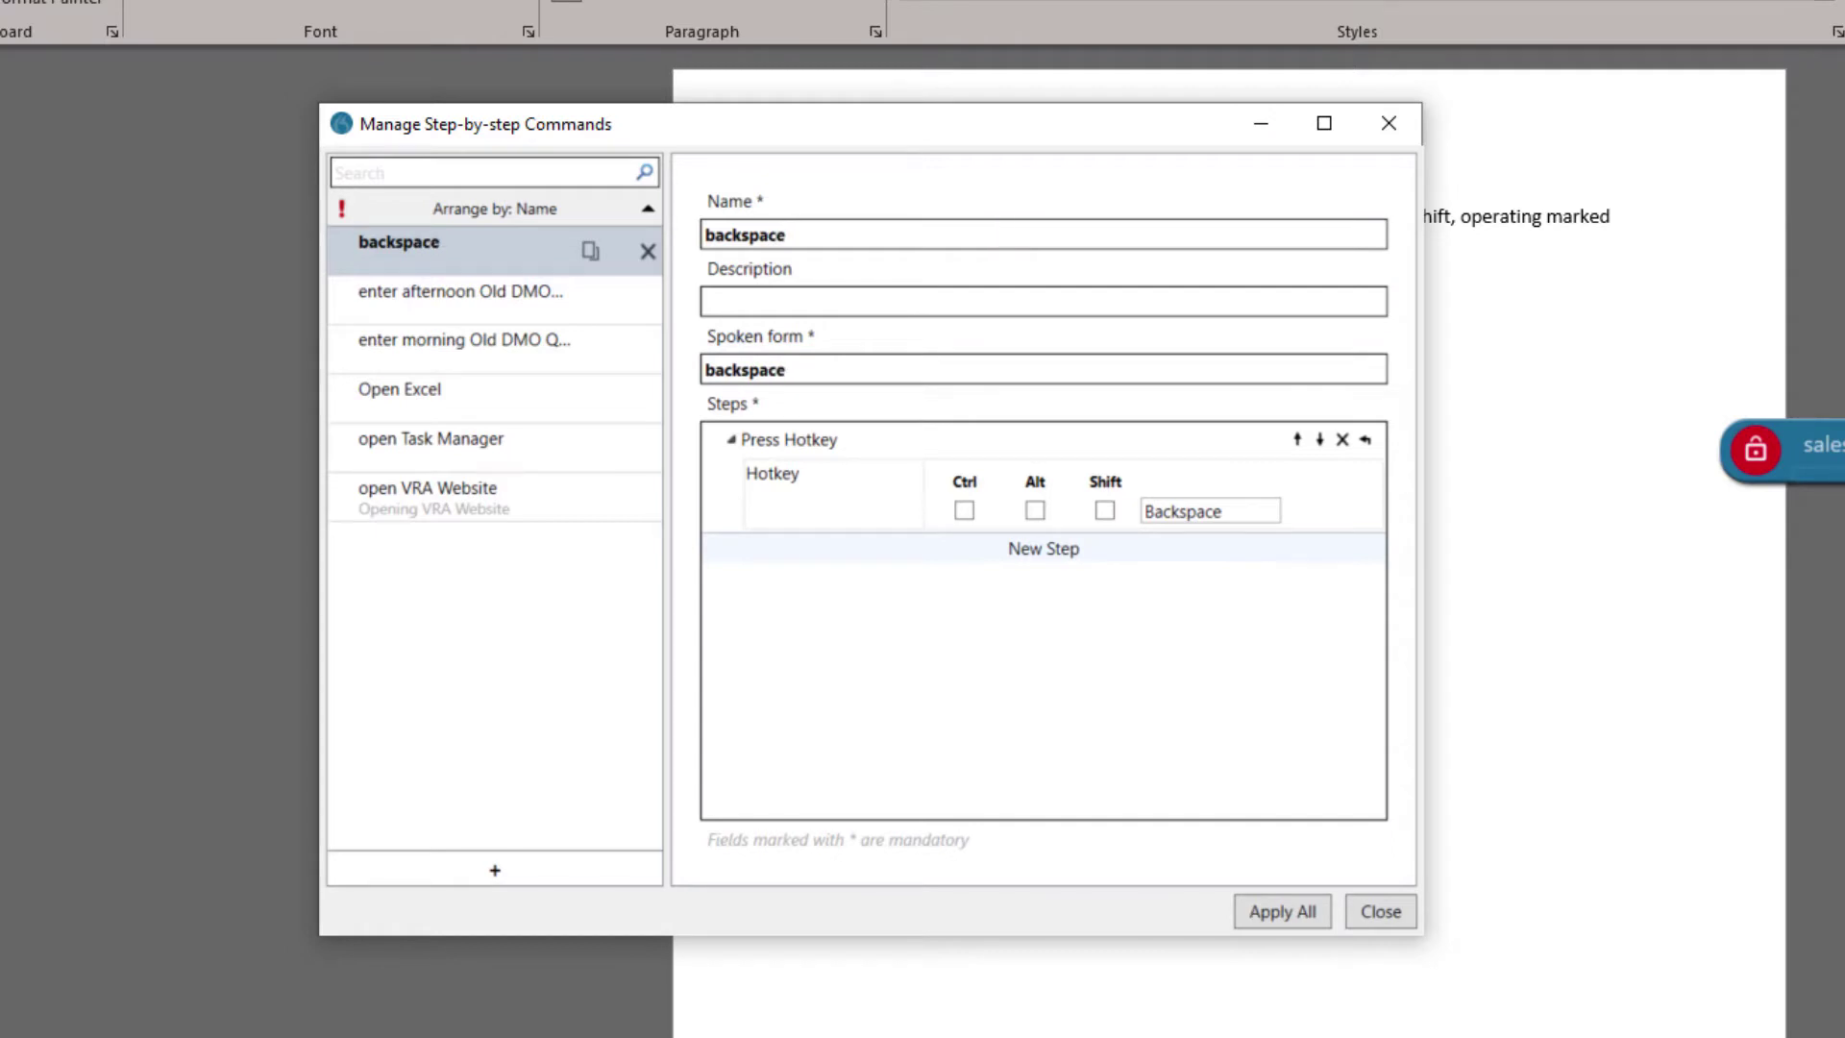
{"action": "left_click", "coordinate": [1311, 914]}
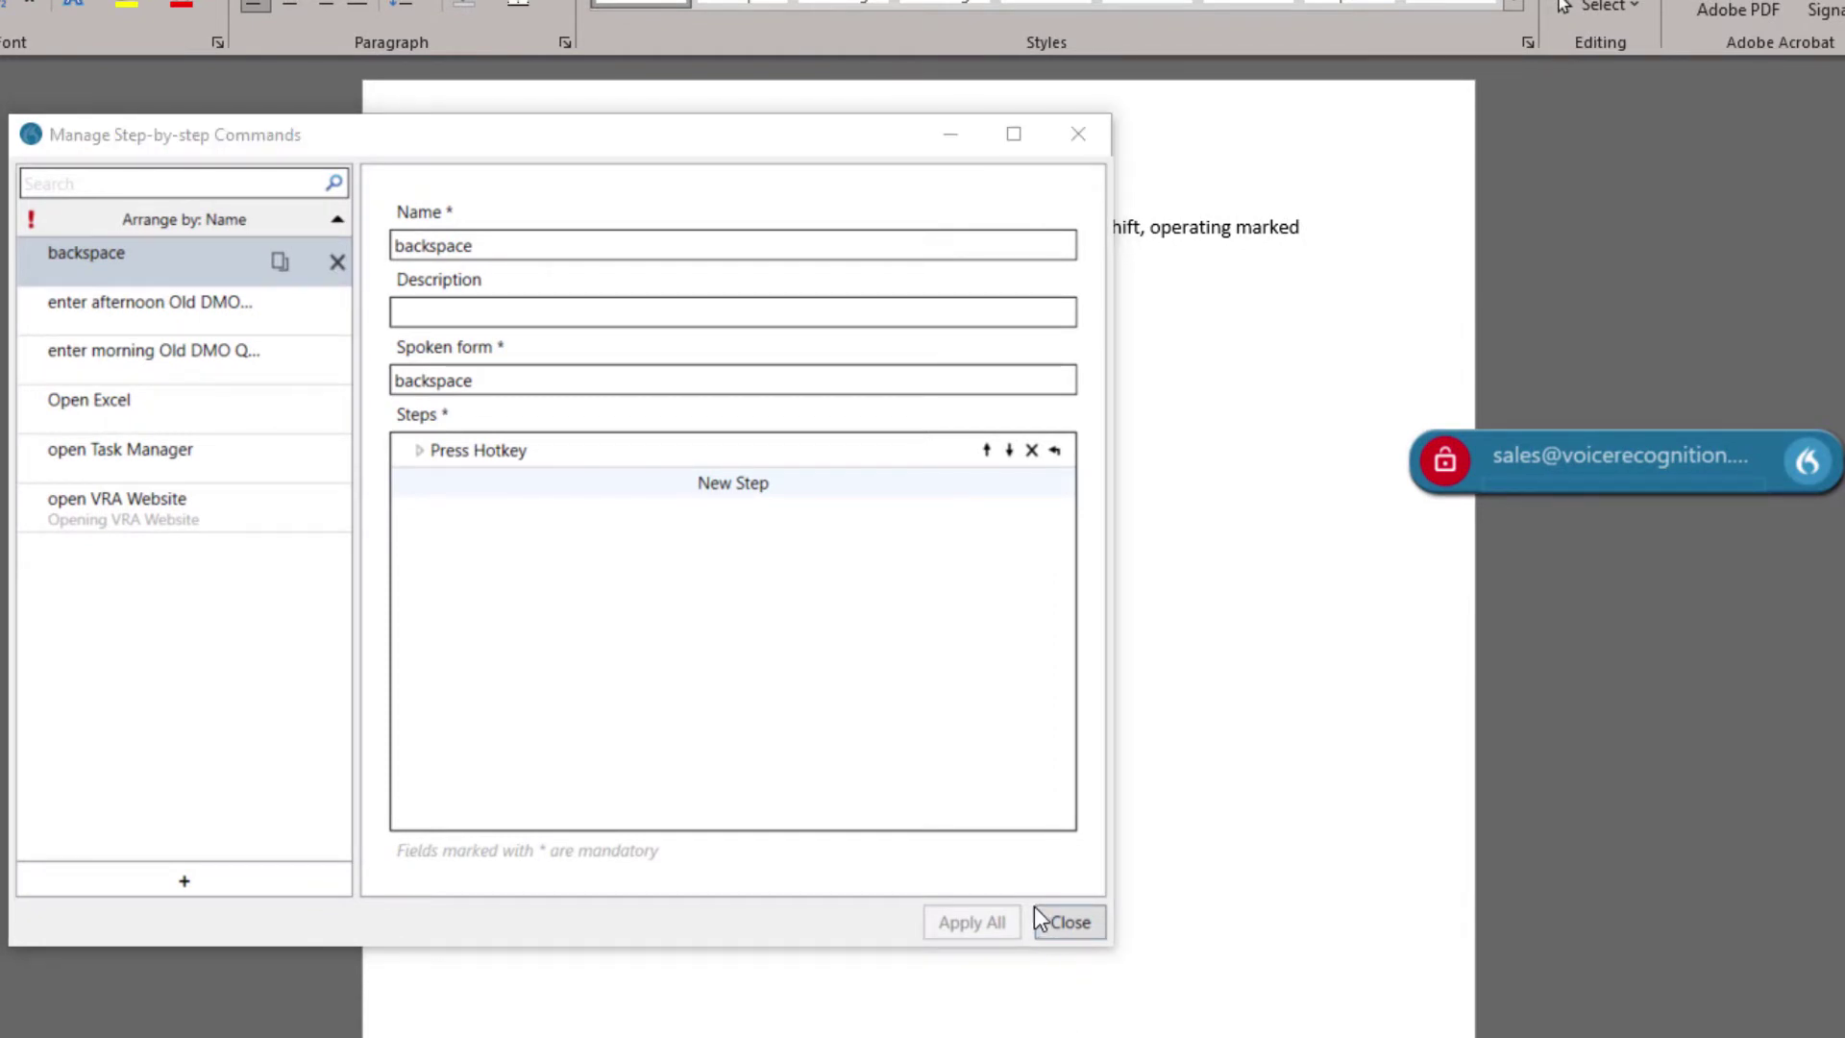
Start a new paragraph after 'observations:' and dictate the bright, intelligent, outgoing child sentence.
{"action": "left_click", "coordinate": [1063, 921]}
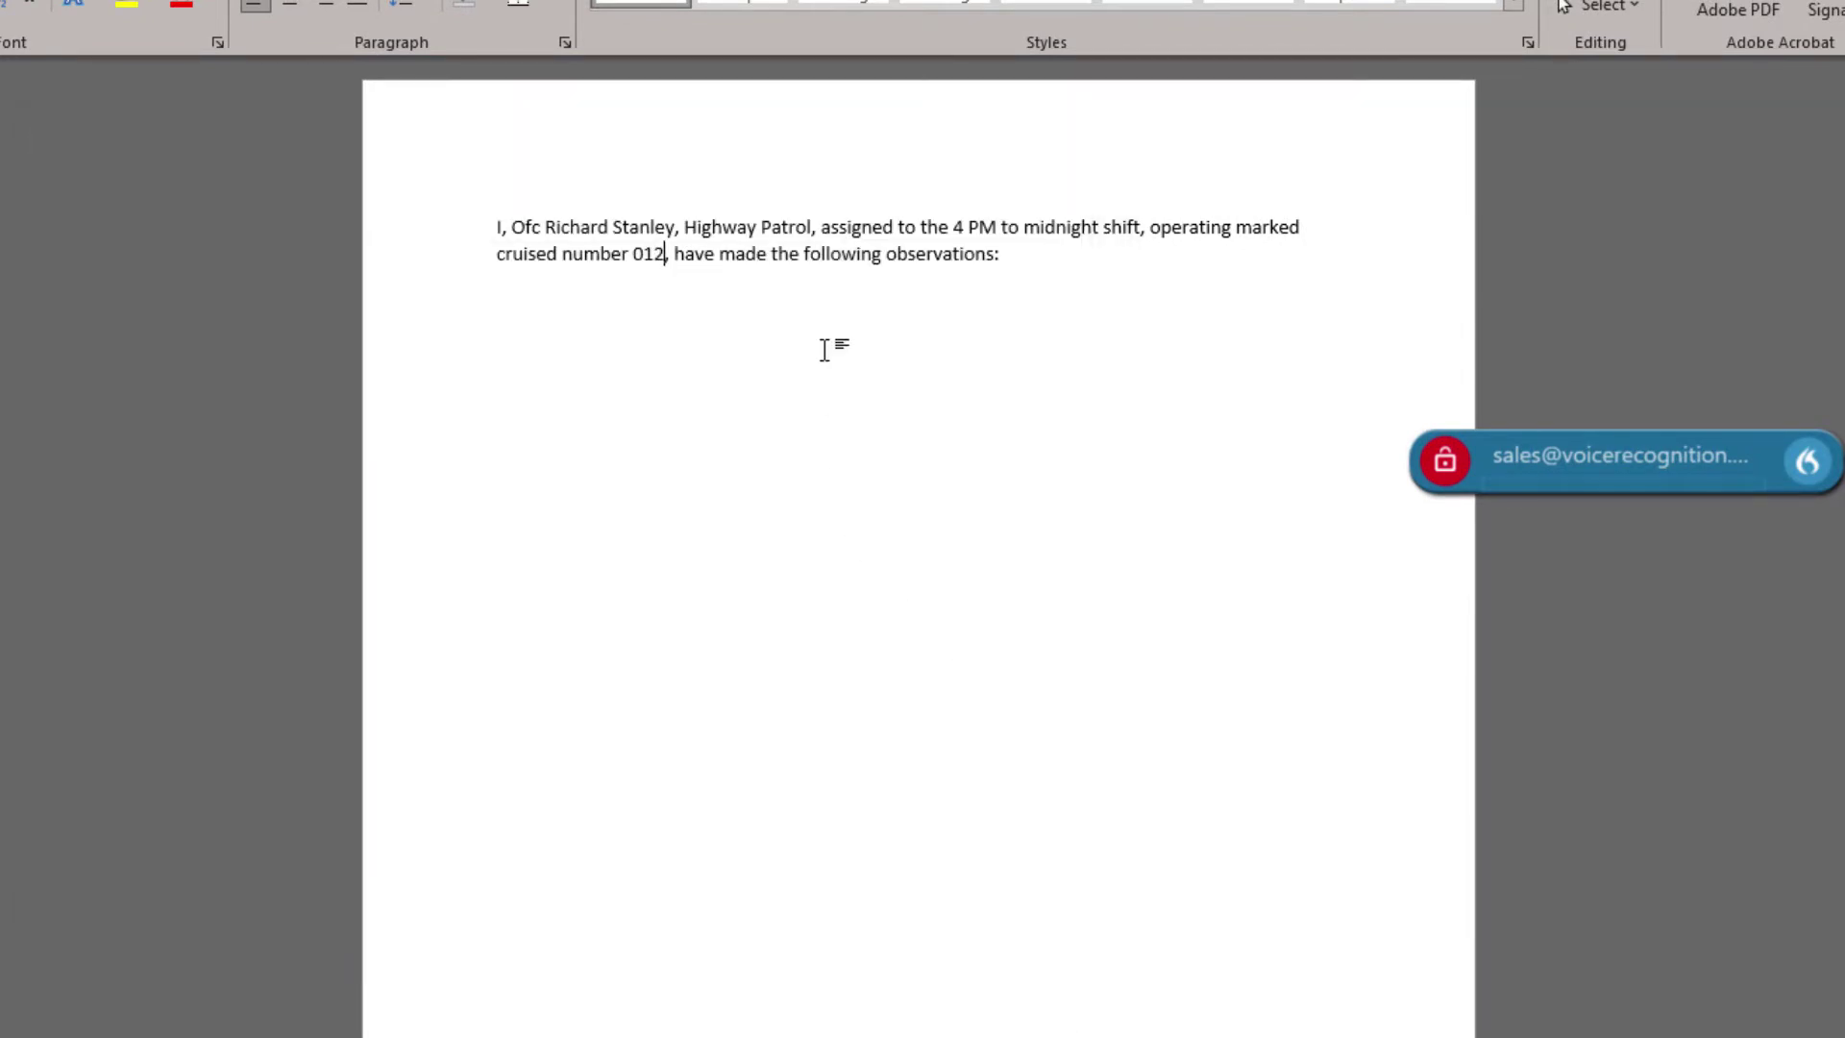
{"action": "left_click", "coordinate": [1043, 307]}
{"action": "key", "text": "Return"}
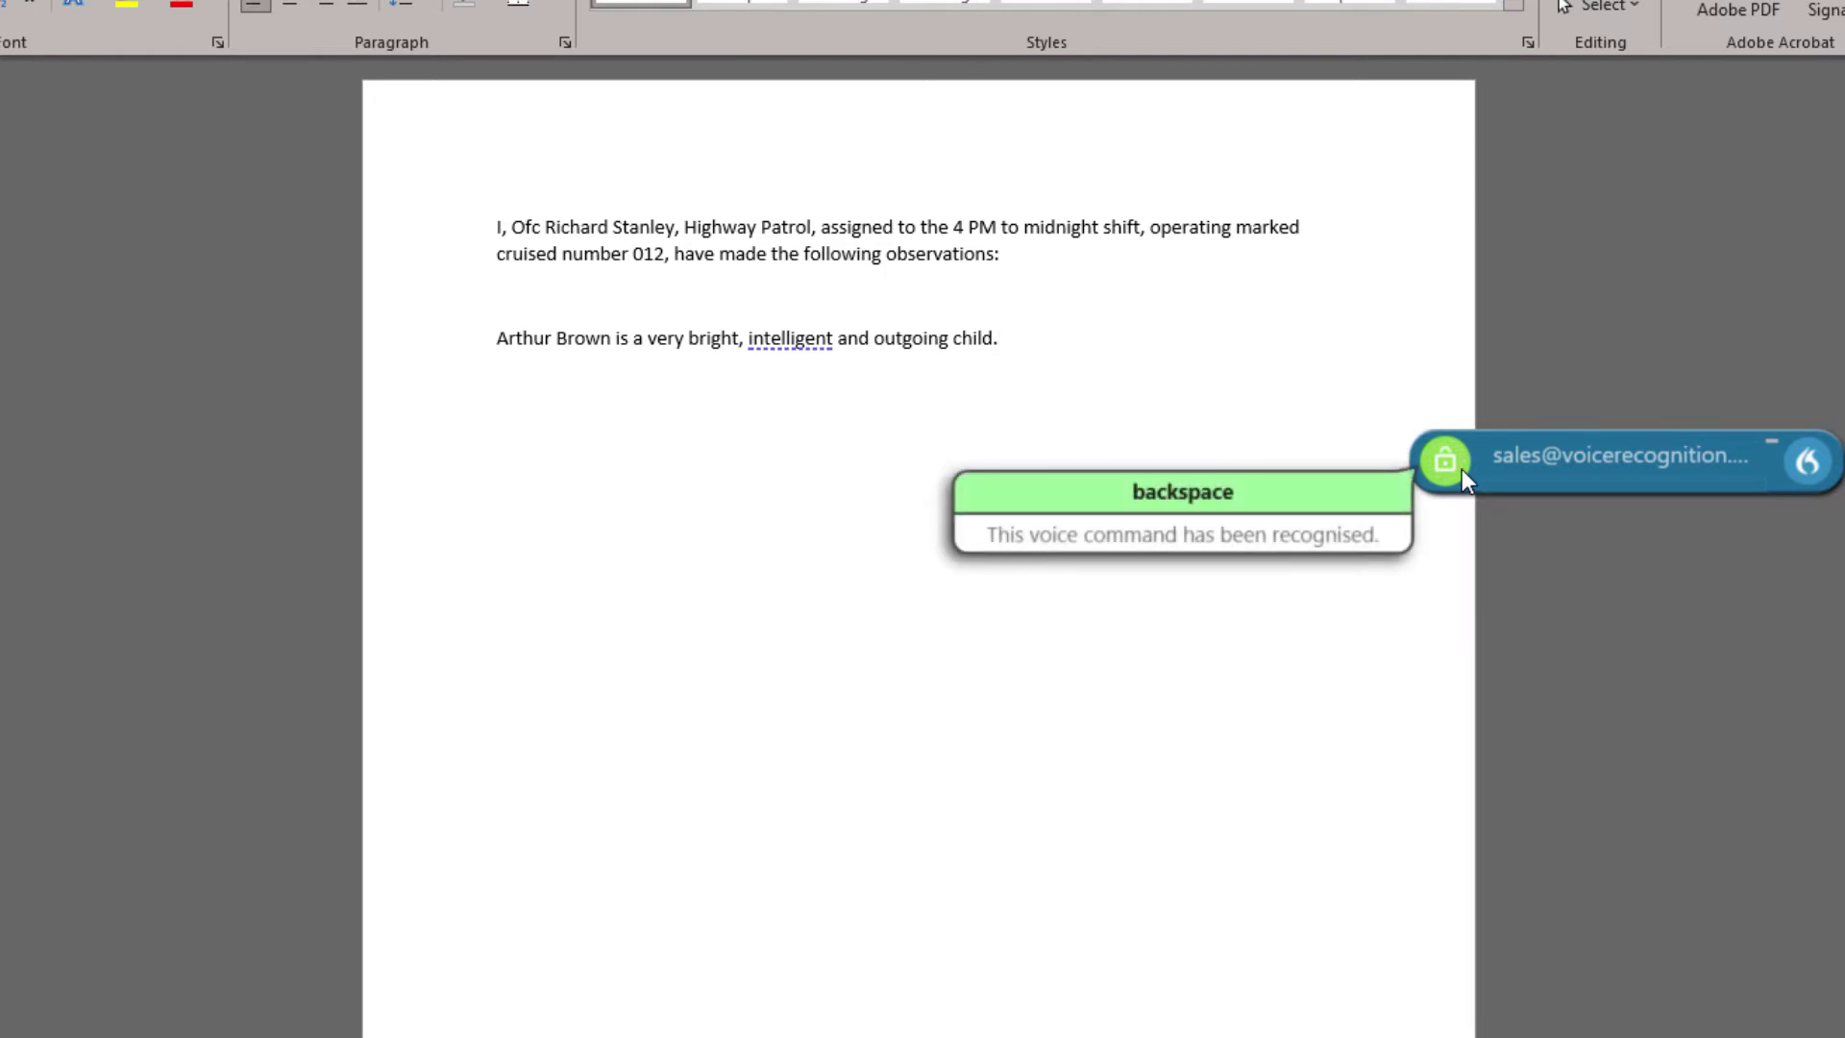
{"action": "left_click", "coordinate": [1462, 469]}
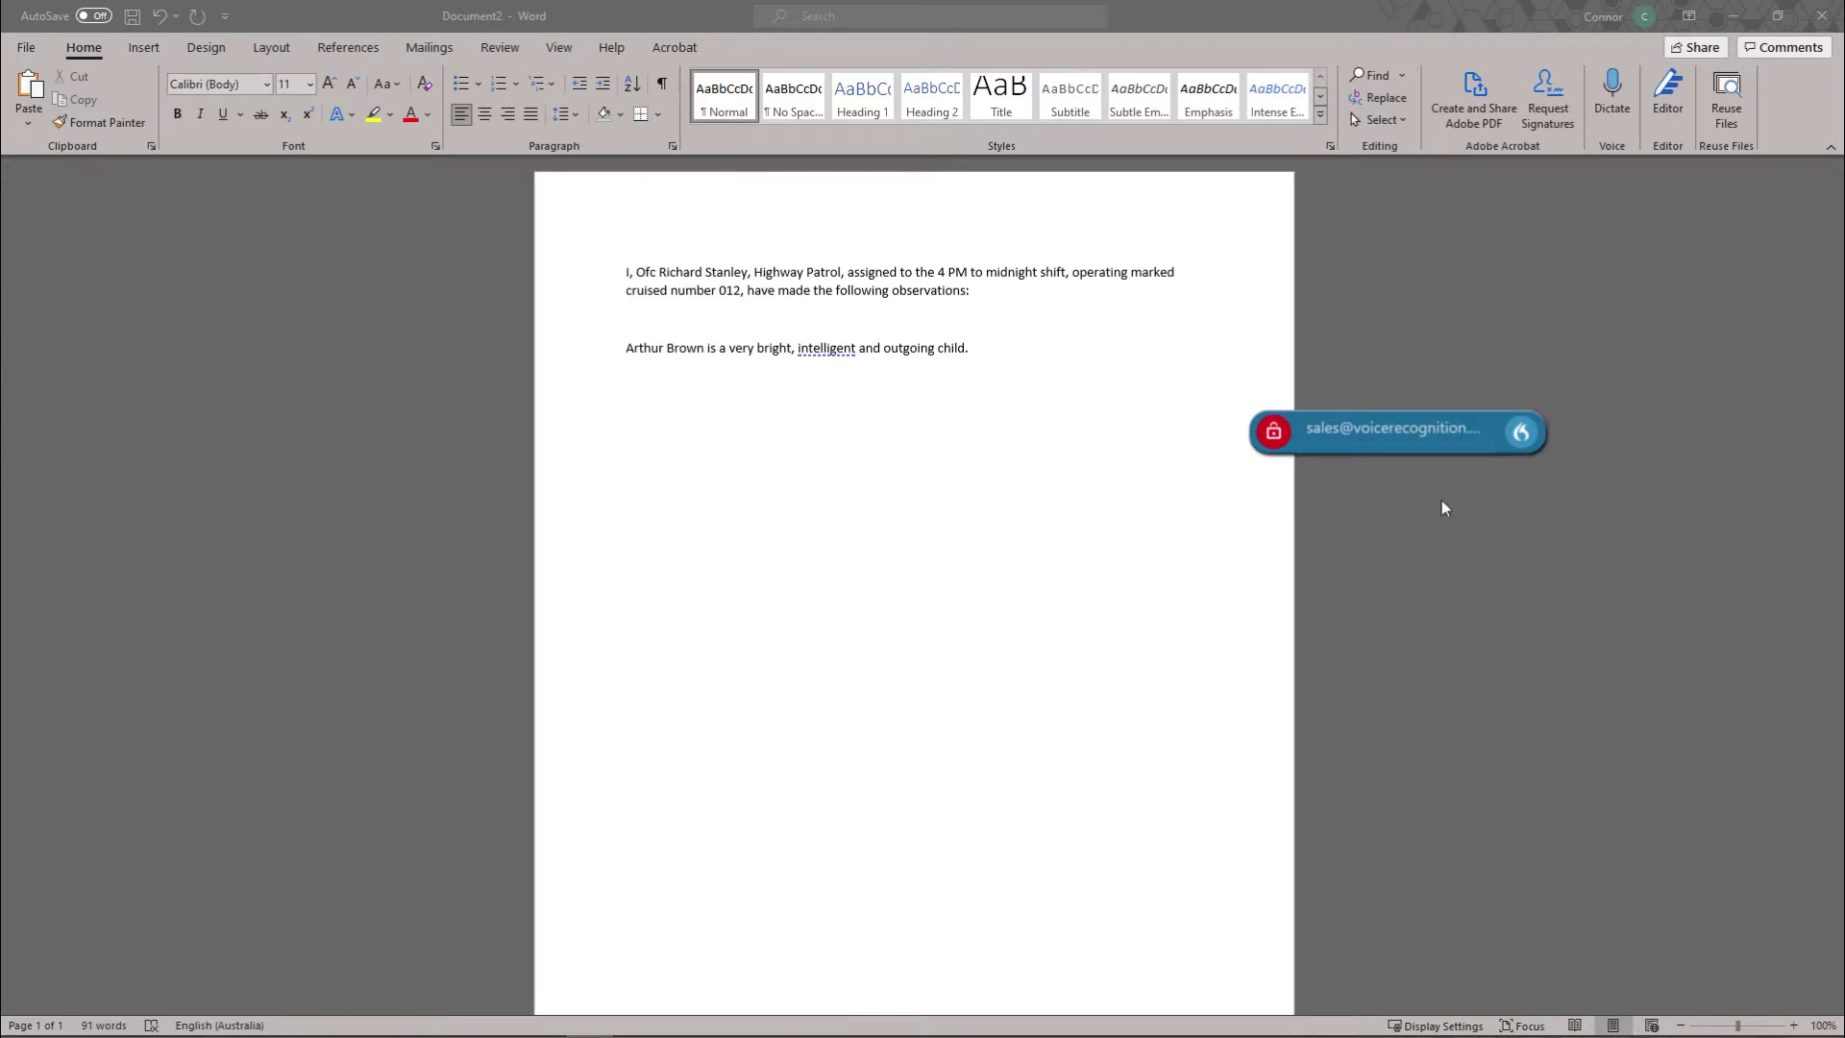
{"action": "left_click", "coordinate": [1518, 440]}
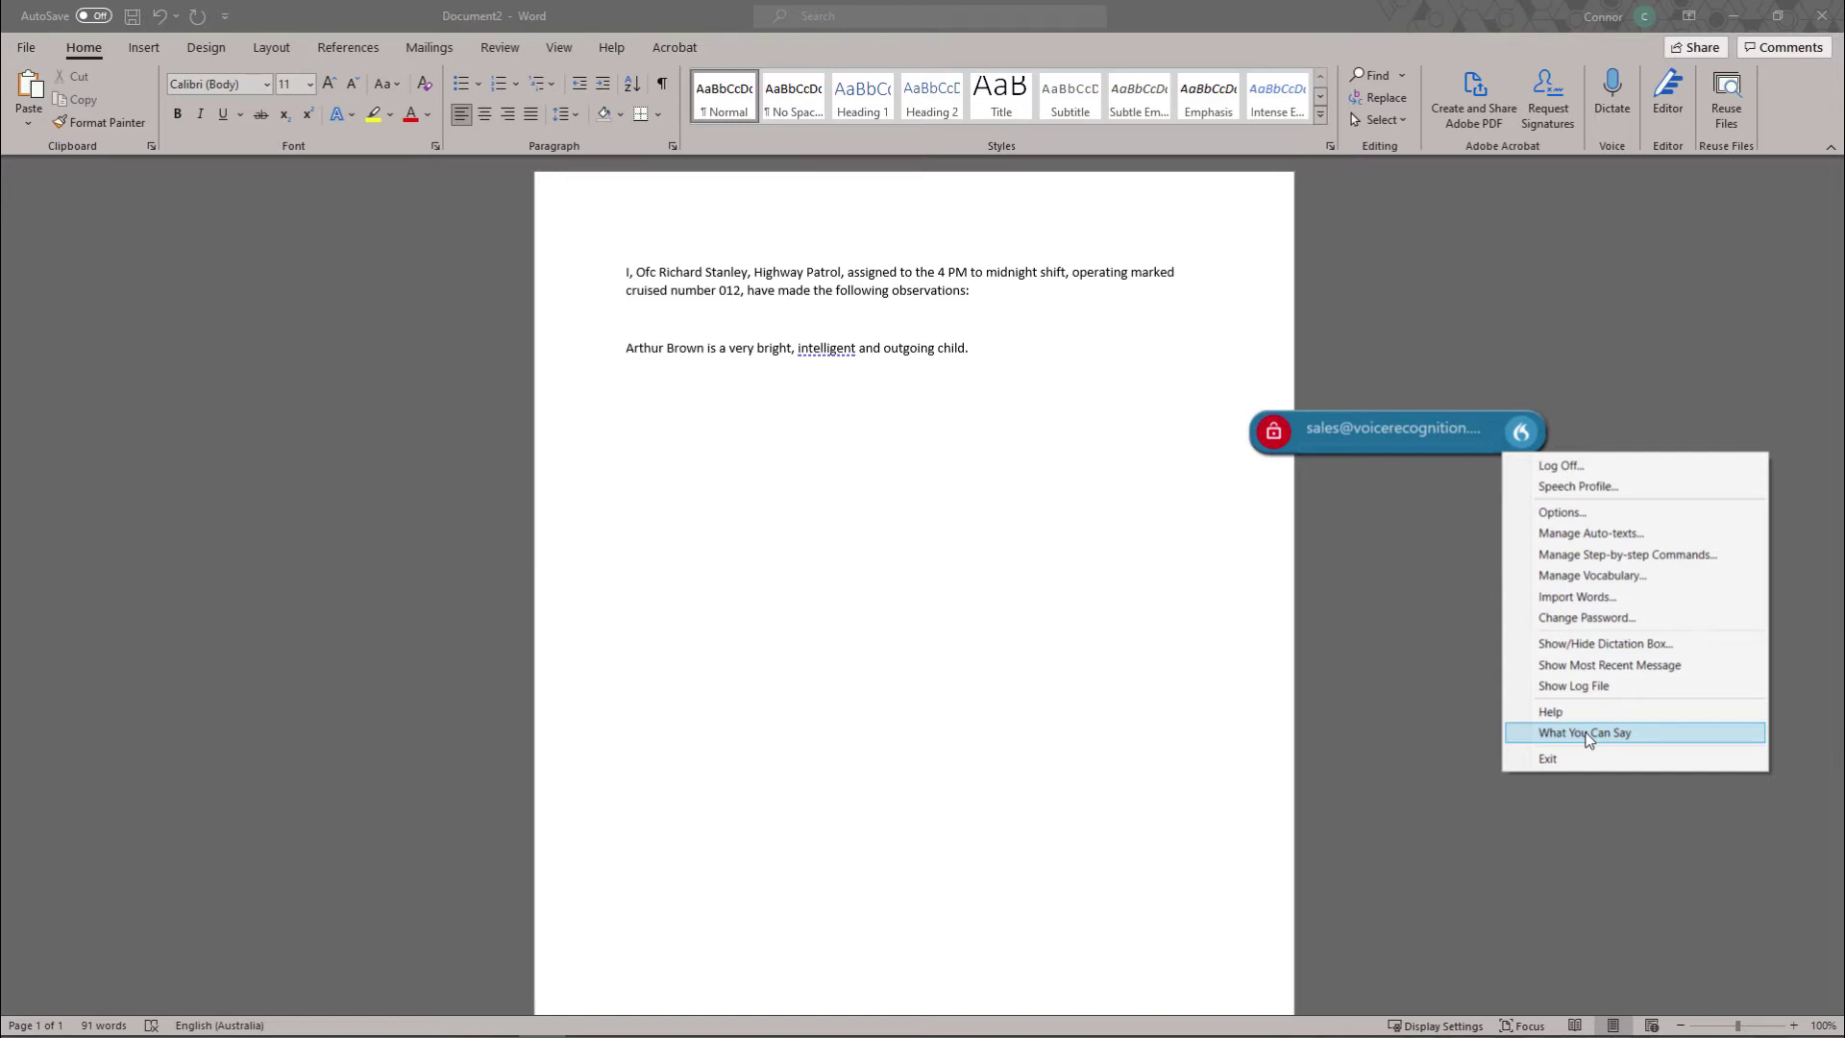
{"action": "left_click", "coordinate": [1380, 621]}
{"action": "scroll", "coordinate": [1257, 486], "scroll_direction": "down", "scroll_amount": 1}
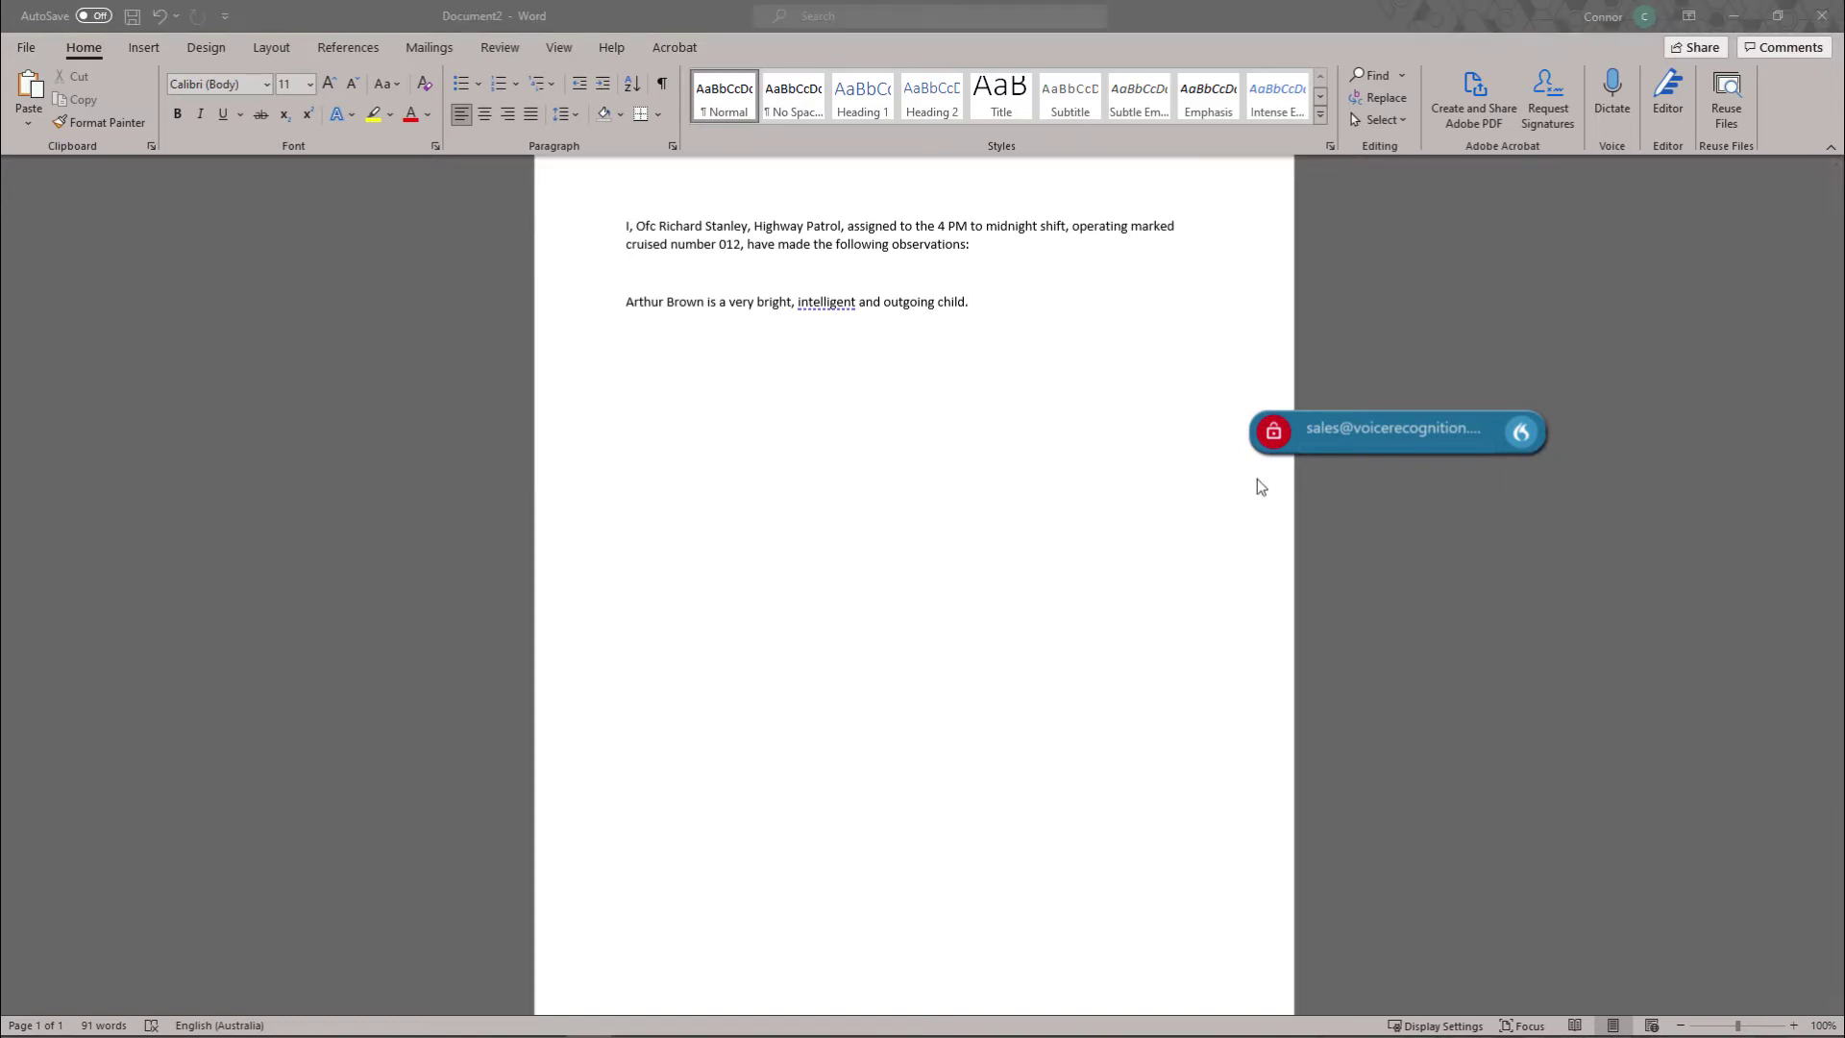